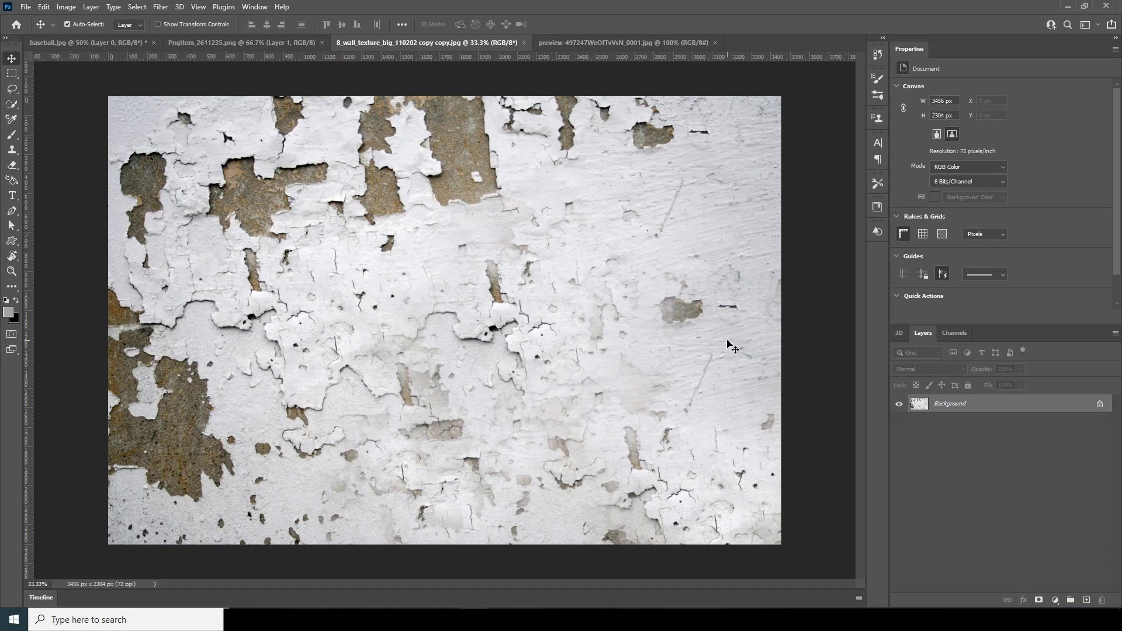
Step: Create a new 1400 x 1800 px document at 300 pixels/inch in 16-bit RGB Color with a white background
key(super)
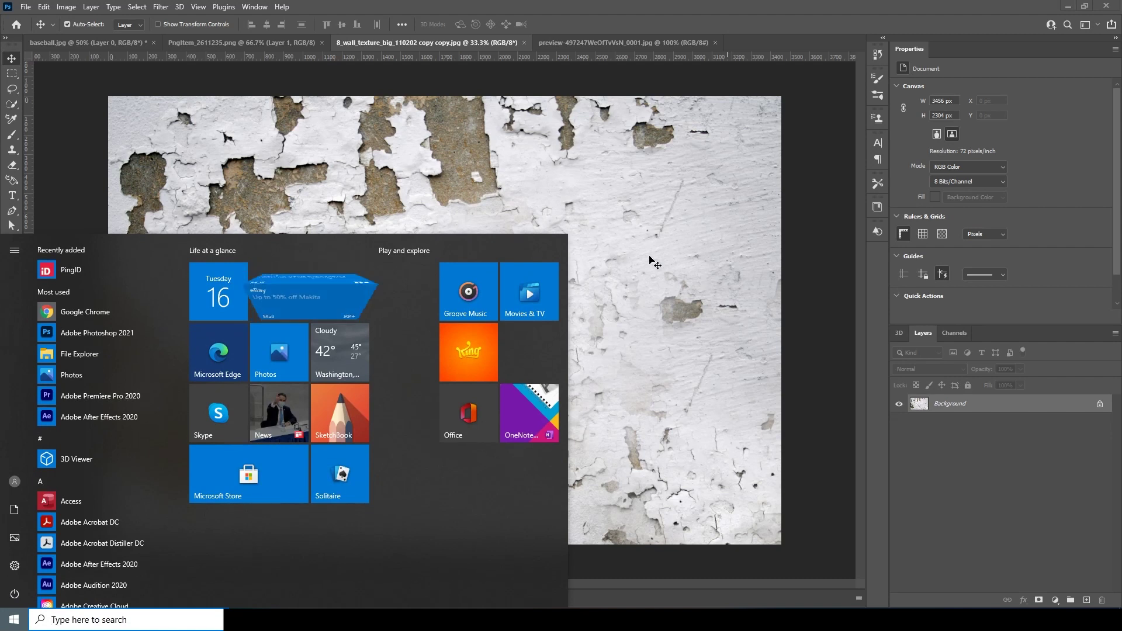
key(super)
click(32, 10)
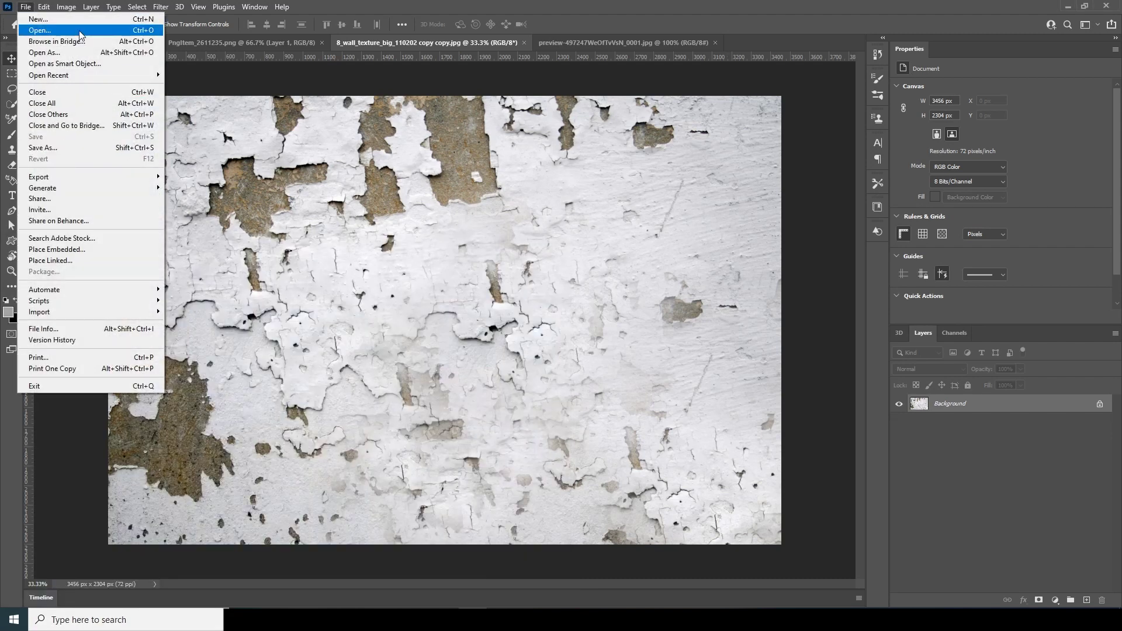
click(237, 88)
drag(466, 41, 548, 68)
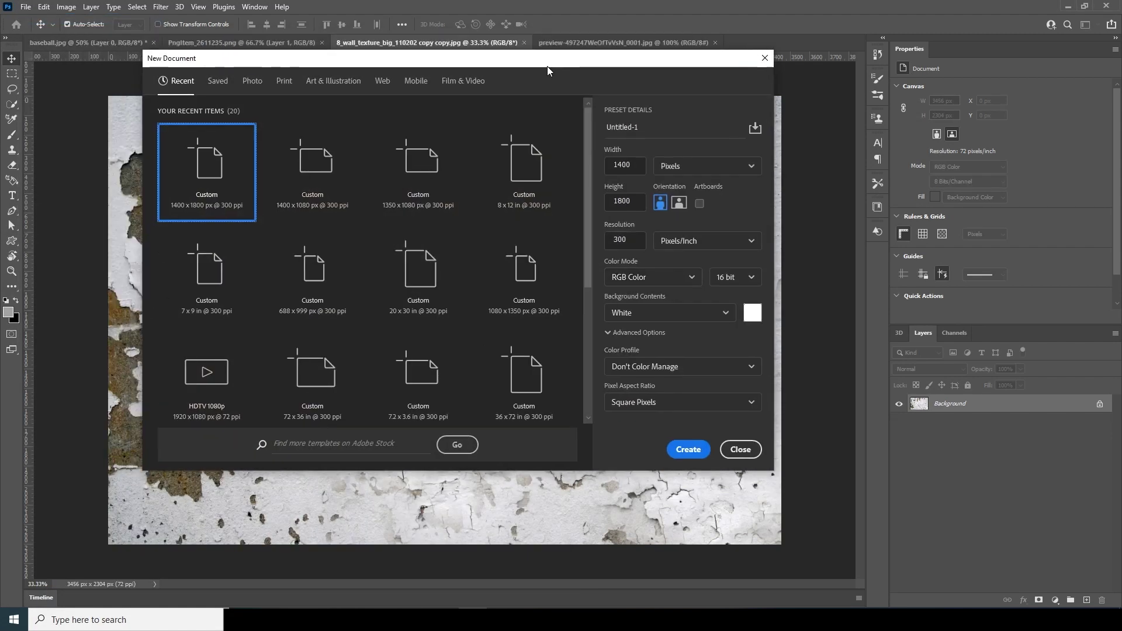
click(636, 166)
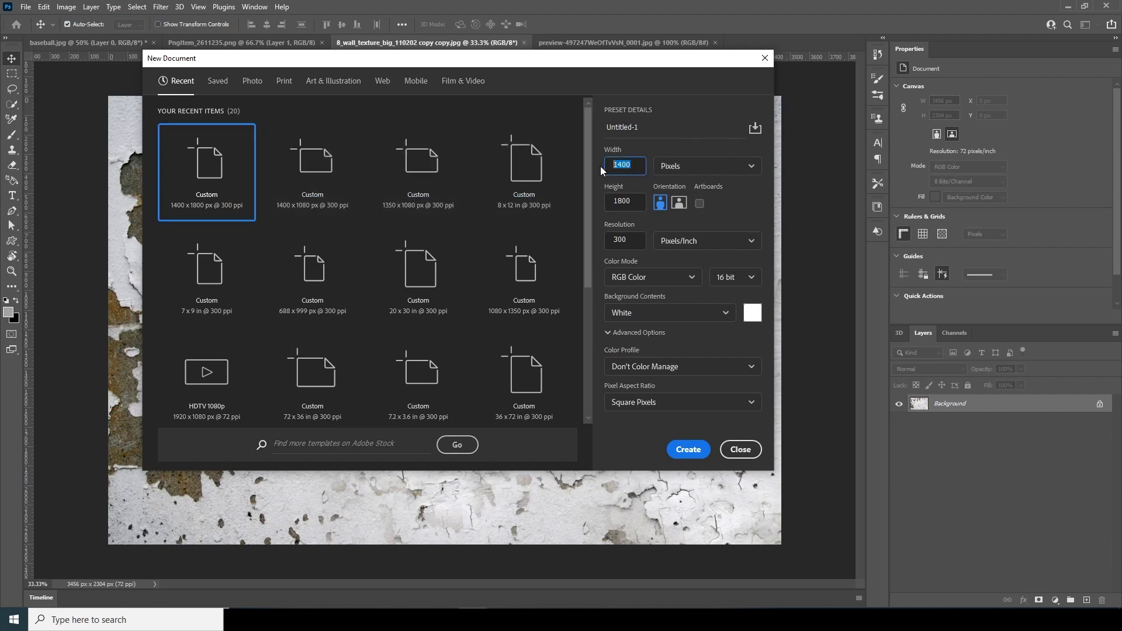
click(637, 201)
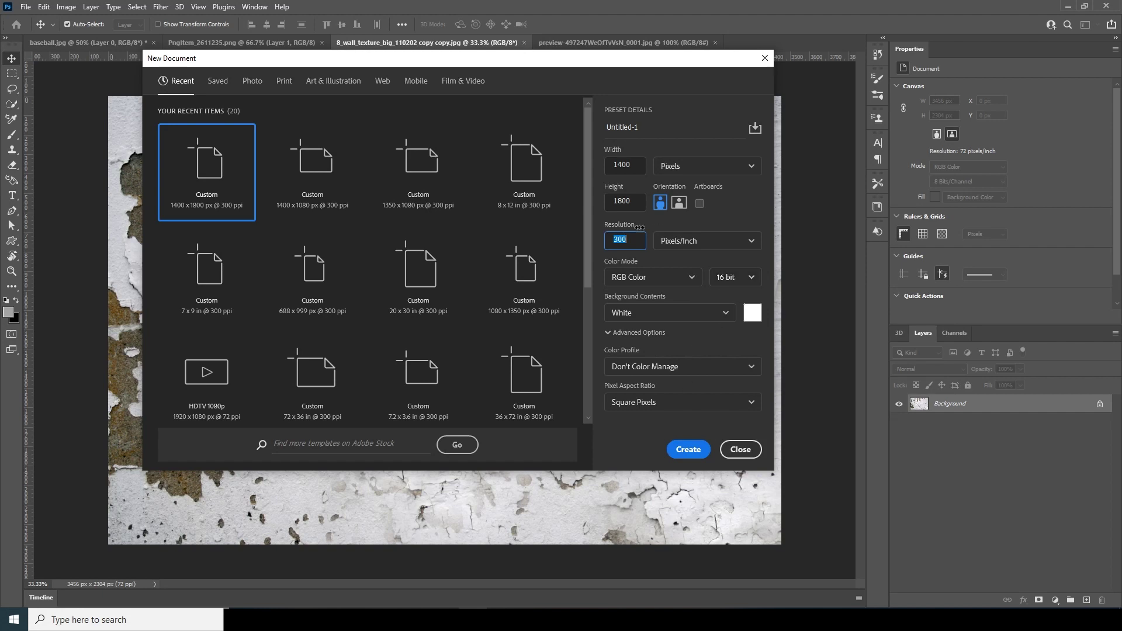
click(683, 452)
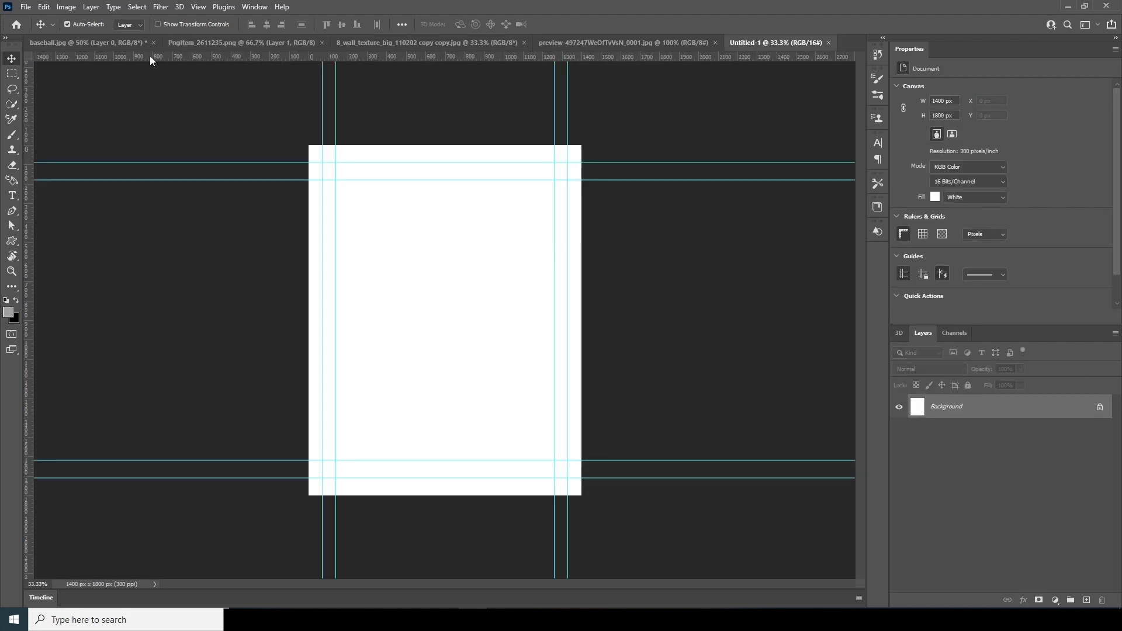
Step: Bring the baseball from baseball.jpg into the new document, place it in the lower part of the canvas, and convert it to a smart object
click(95, 41)
drag(436, 248, 792, 47)
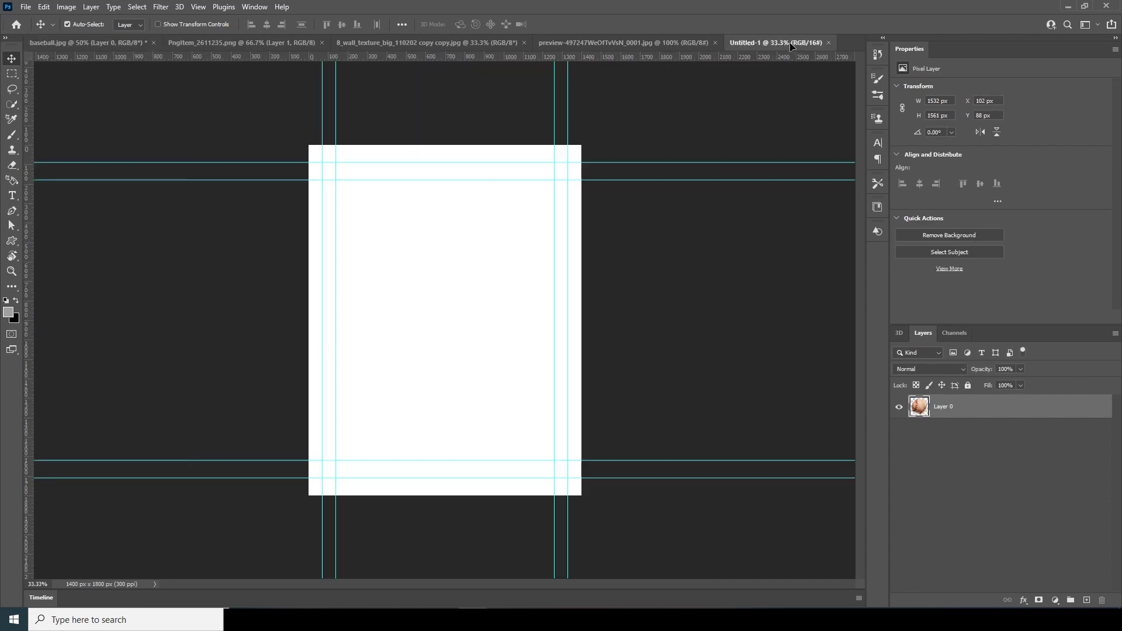
drag(436, 345, 490, 379)
click(402, 239)
right_click(955, 404)
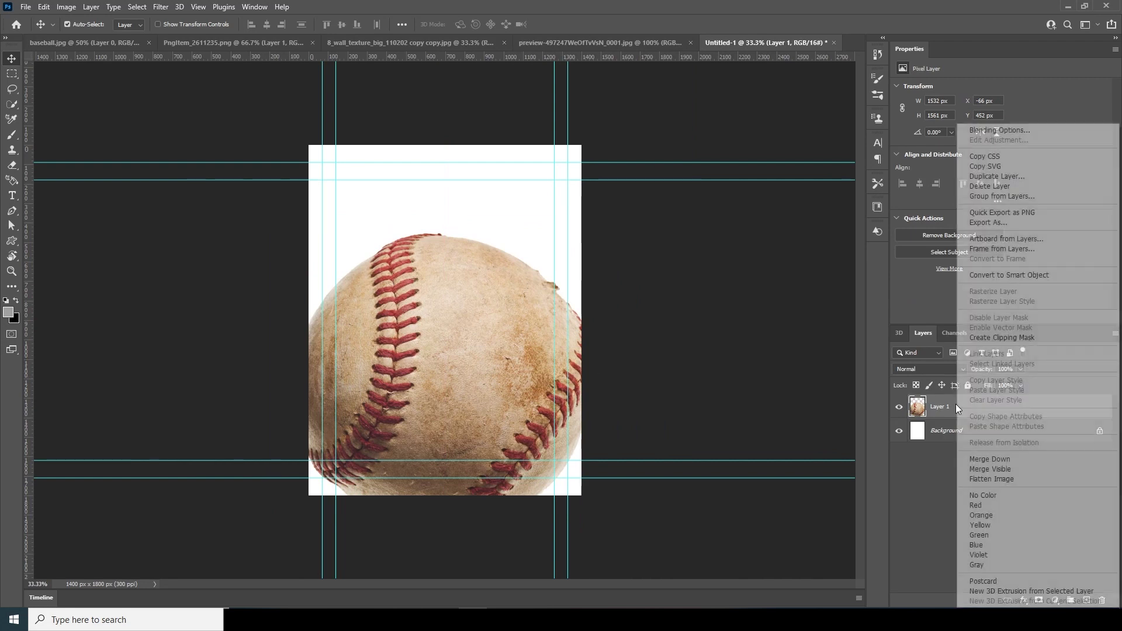
click(1002, 279)
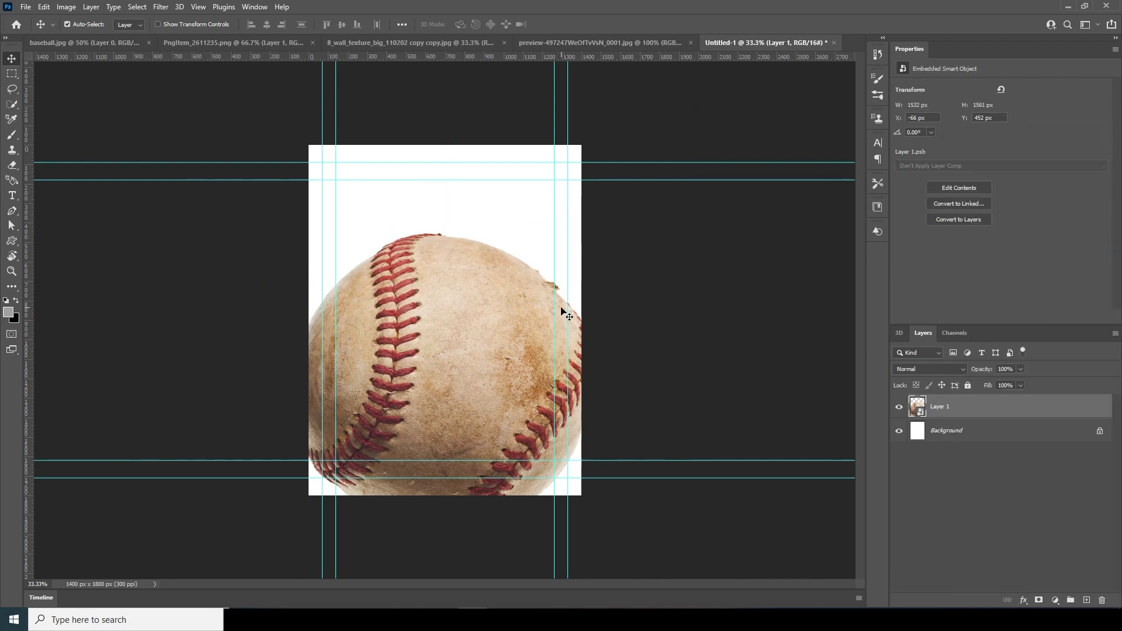
Step: Rotate the baseball about 60° clockwise and lower it so its top forms a mound across the bottom of the canvas
key(ctrl+t)
drag(654, 206, 497, 411)
drag(649, 351, 698, 399)
key(Return)
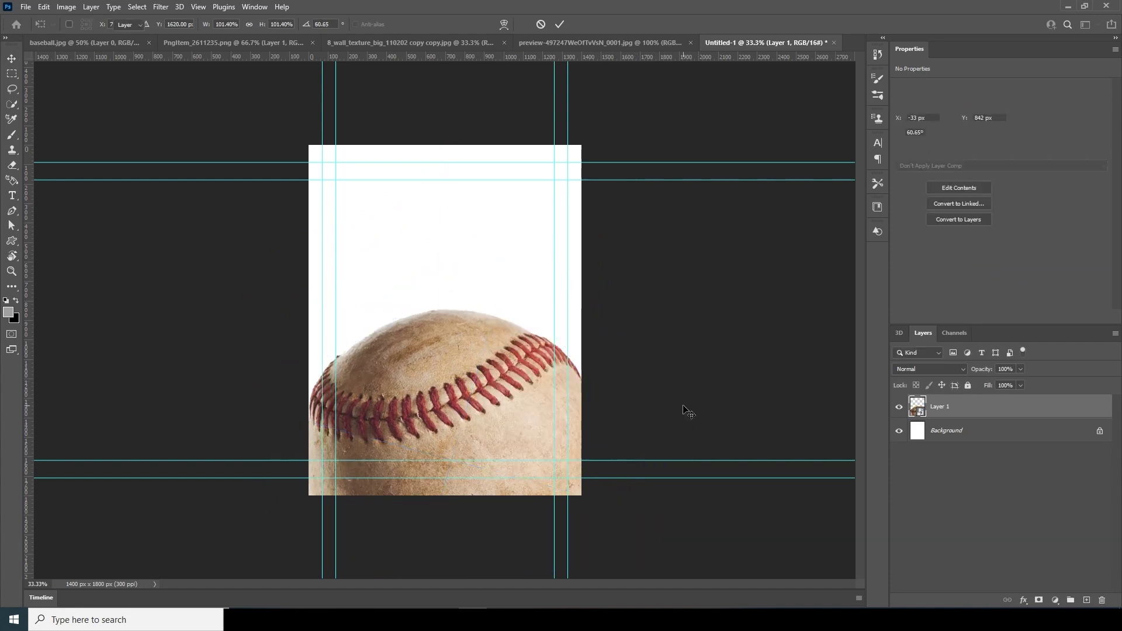
Step: Bring the pitcher cutout from PngItem_2611235.png into the poster, center it above the baseball, and convert it to a smart object
click(569, 43)
click(409, 42)
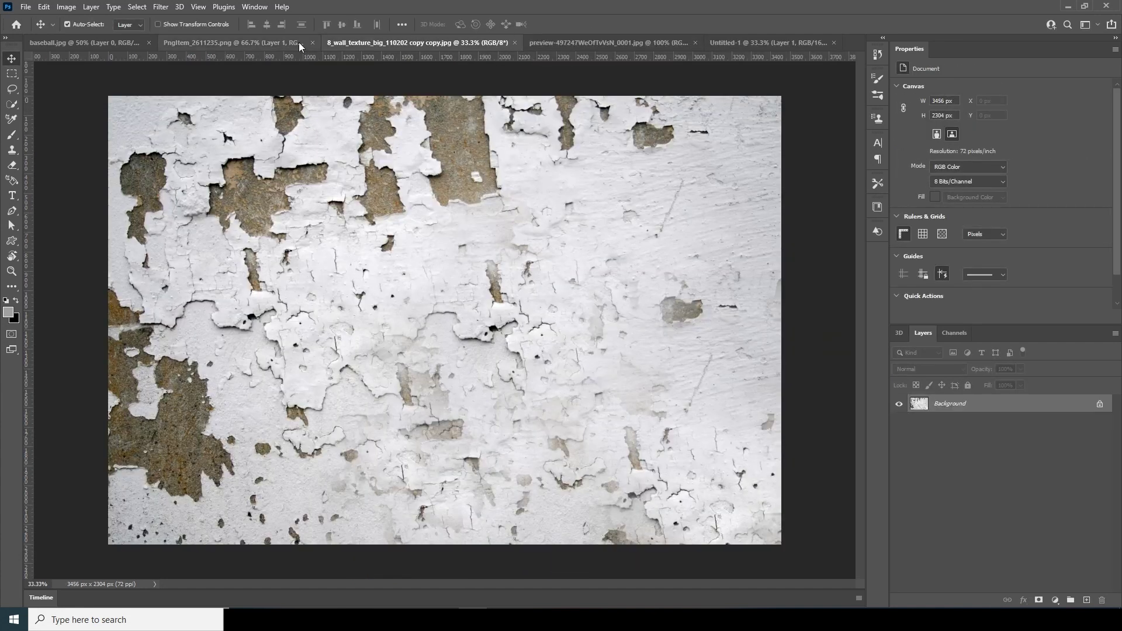
click(254, 42)
drag(460, 191, 725, 83)
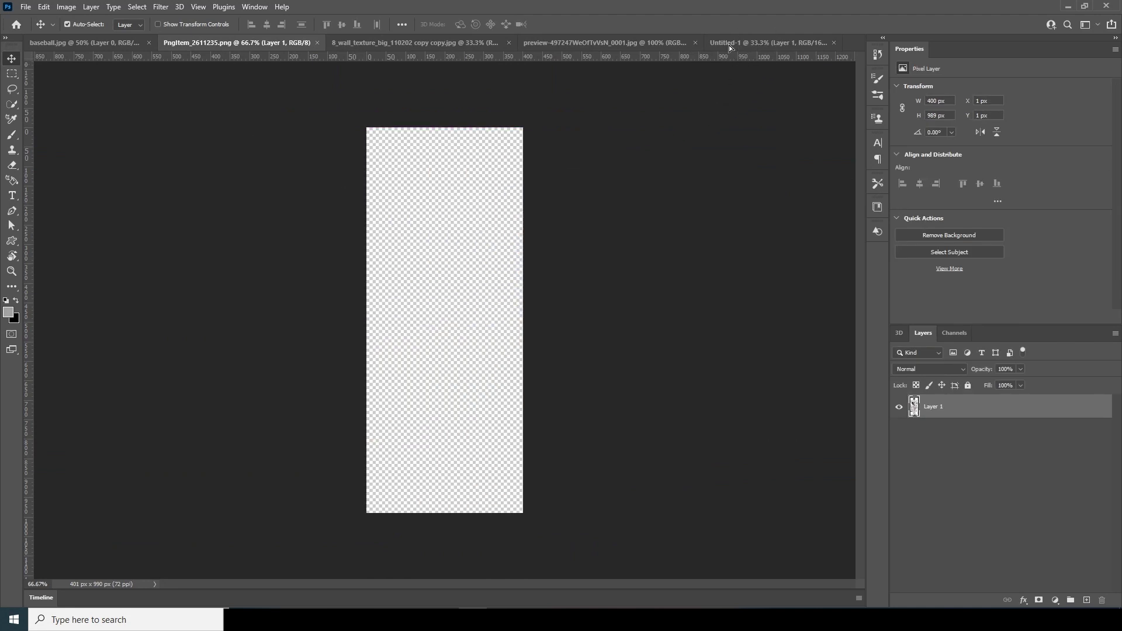
drag(729, 44, 462, 236)
key(Return)
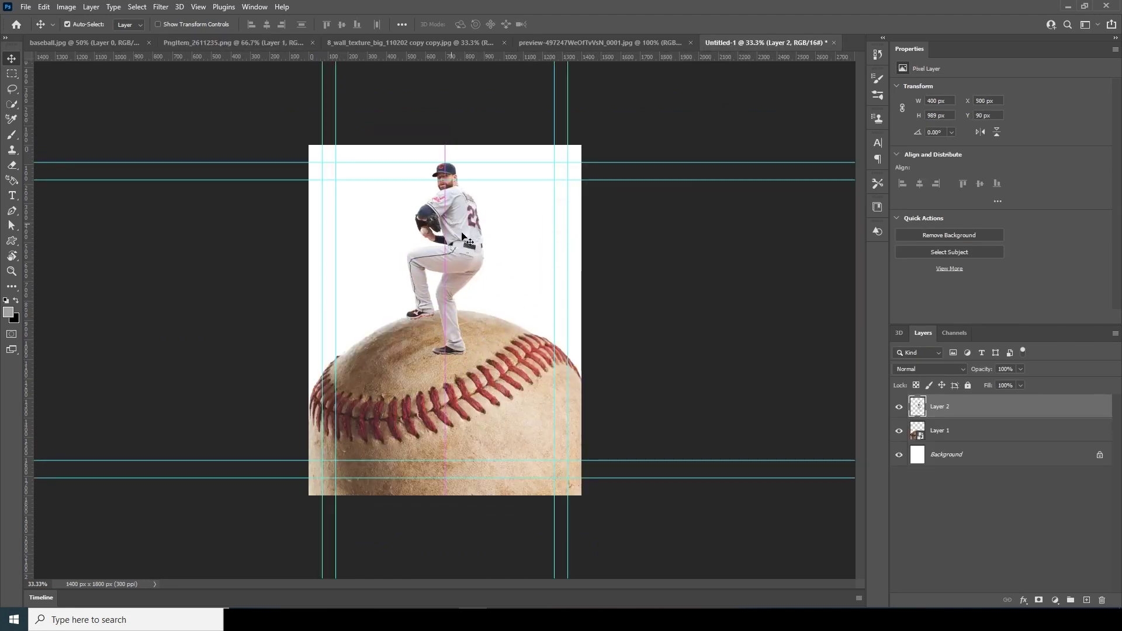
right_click(955, 409)
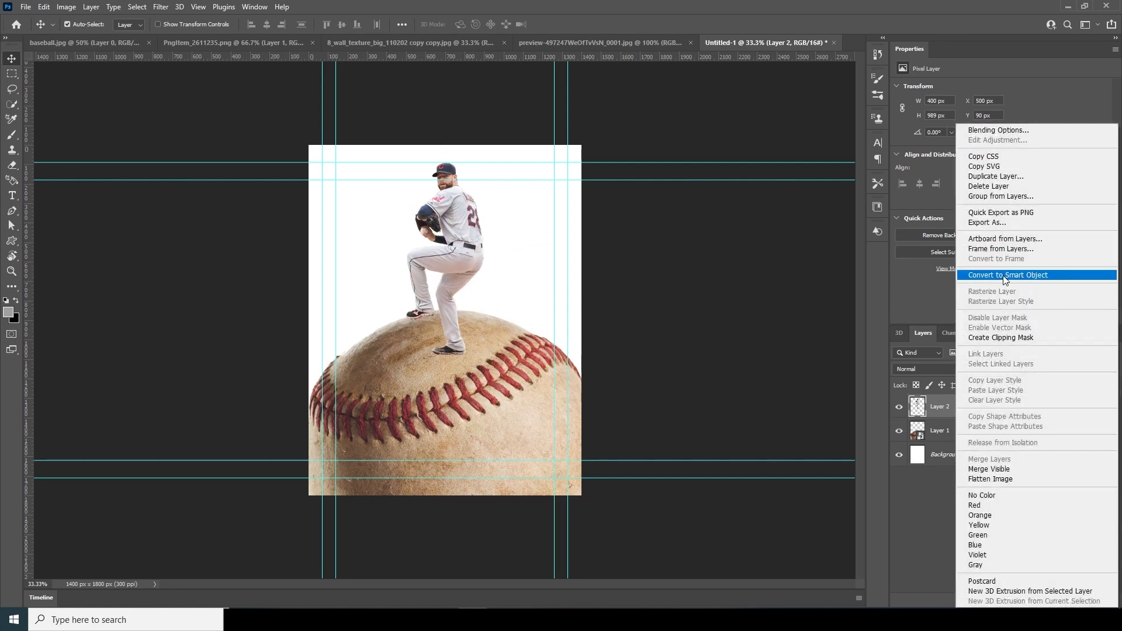
click(1005, 276)
Step: Scale the pitcher down to about 286 x 706 px so he stands on top of the baseball
key(ctrl+t)
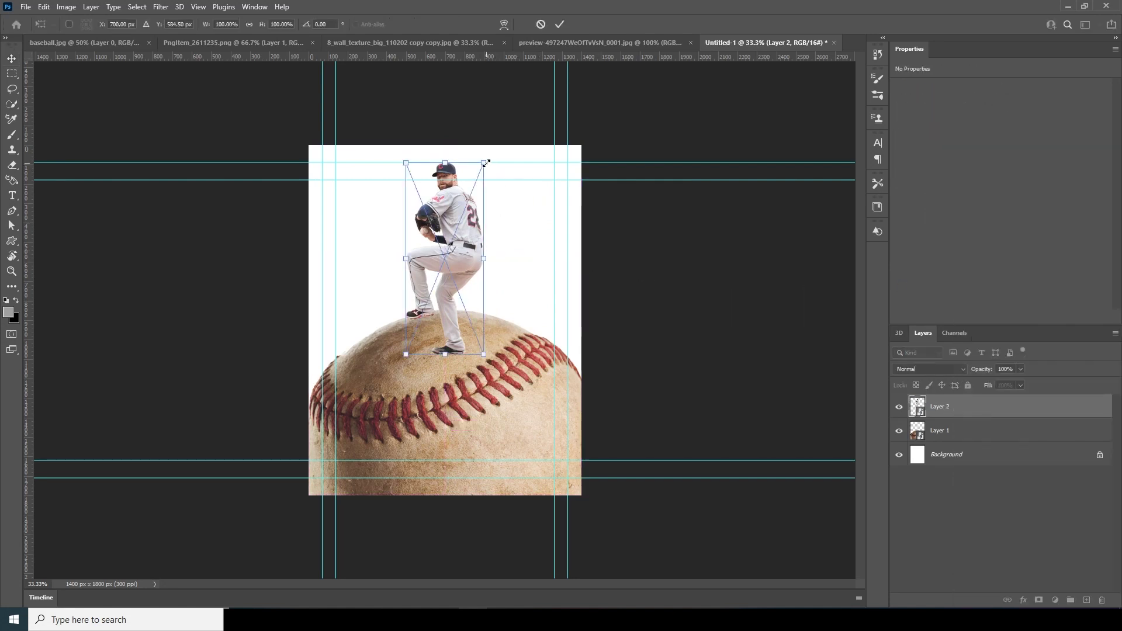
drag(485, 164, 474, 188)
key(Return)
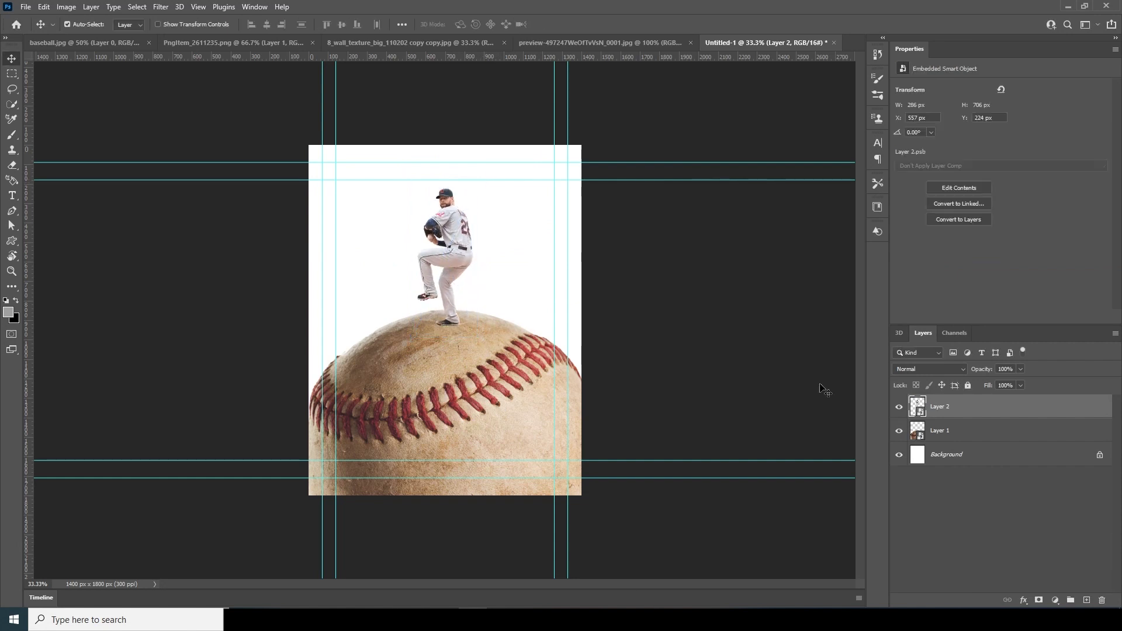
Step: Move the pitcher and baseball layers together straight down by 60 px
shift+click(942, 432)
key(ctrl+t)
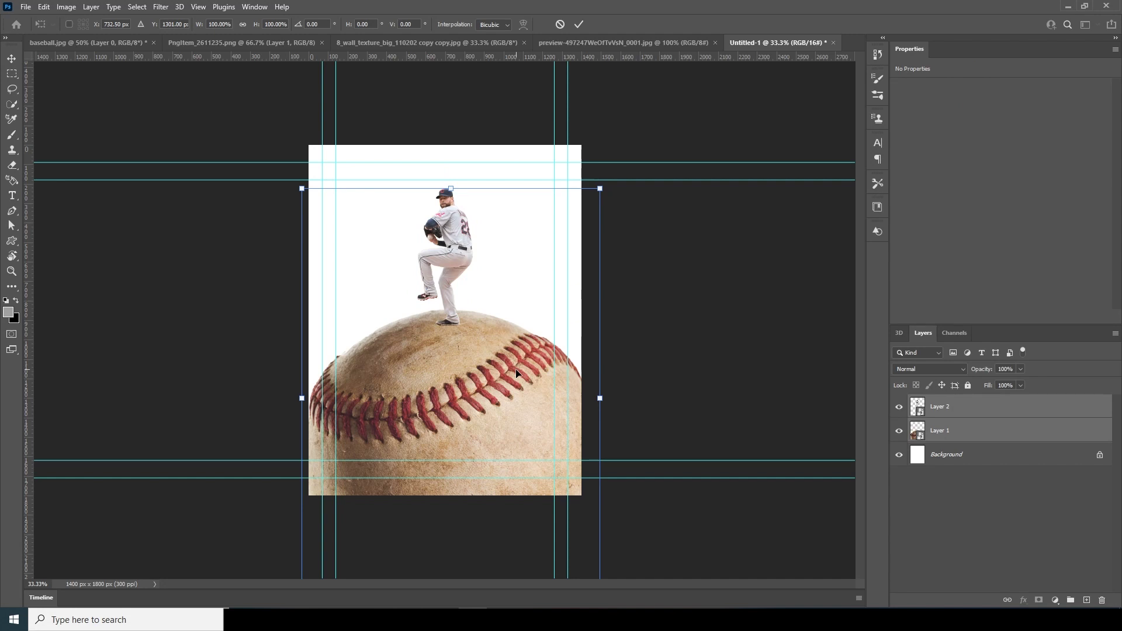
drag(516, 373, 516, 384)
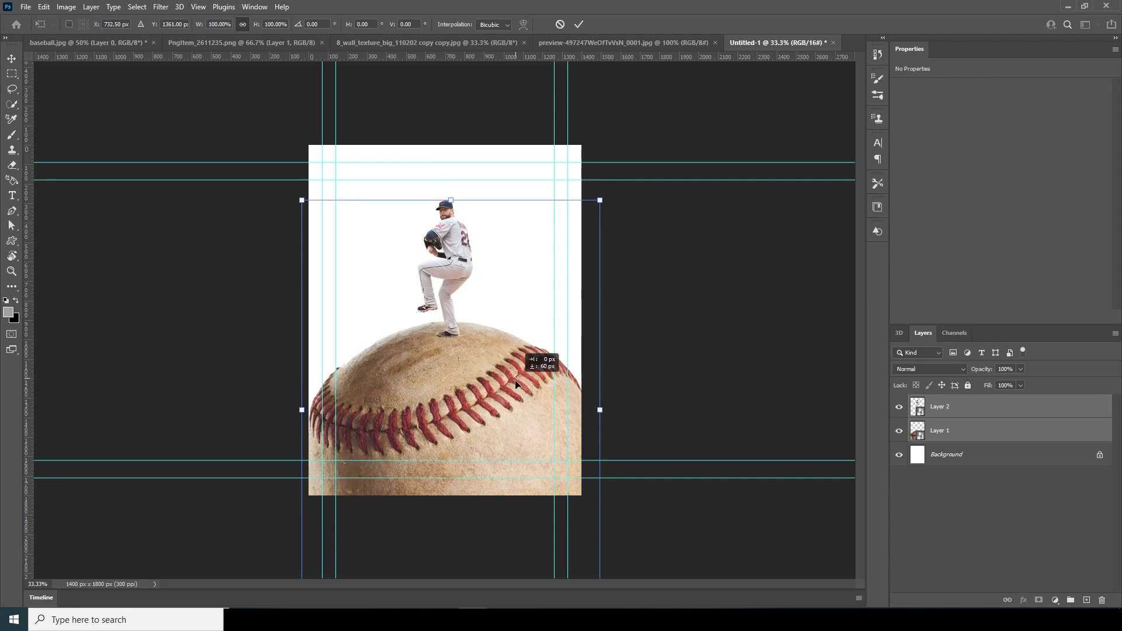
key(Return)
click(704, 386)
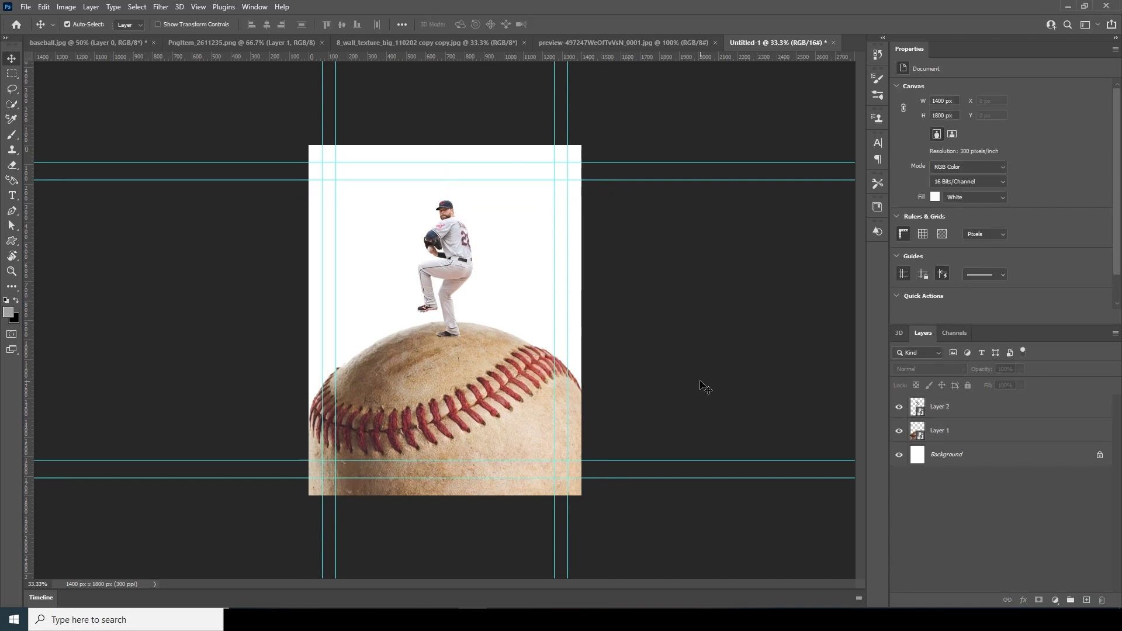
Step: Add a new layer above the baseball layer and clip it to the baseball
click(993, 430)
click(1086, 601)
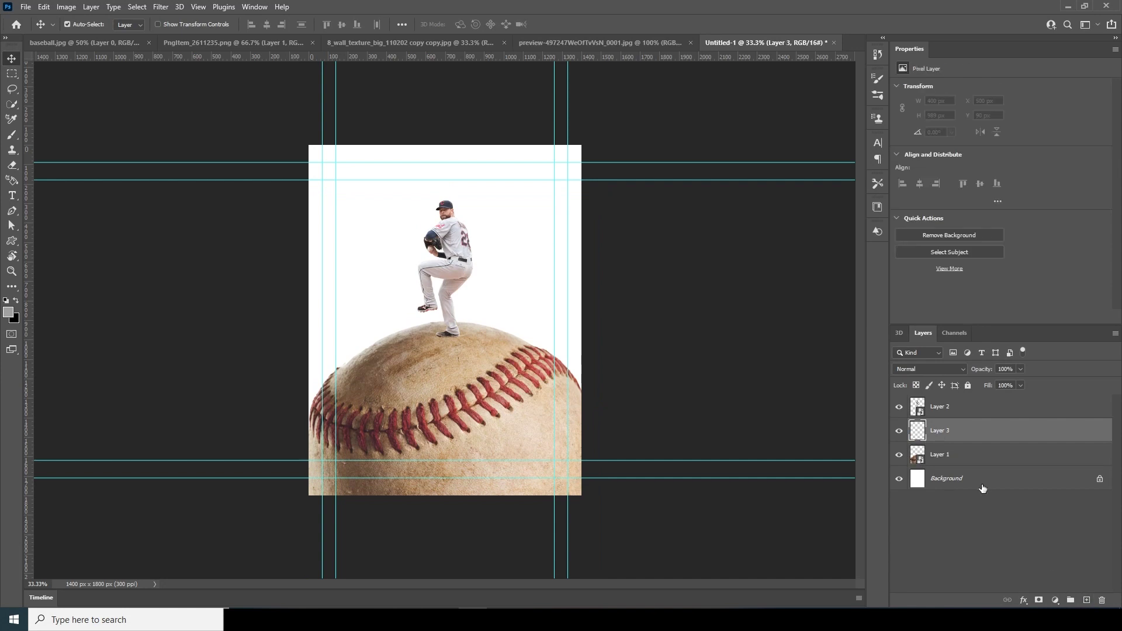
right_click(953, 430)
click(1000, 337)
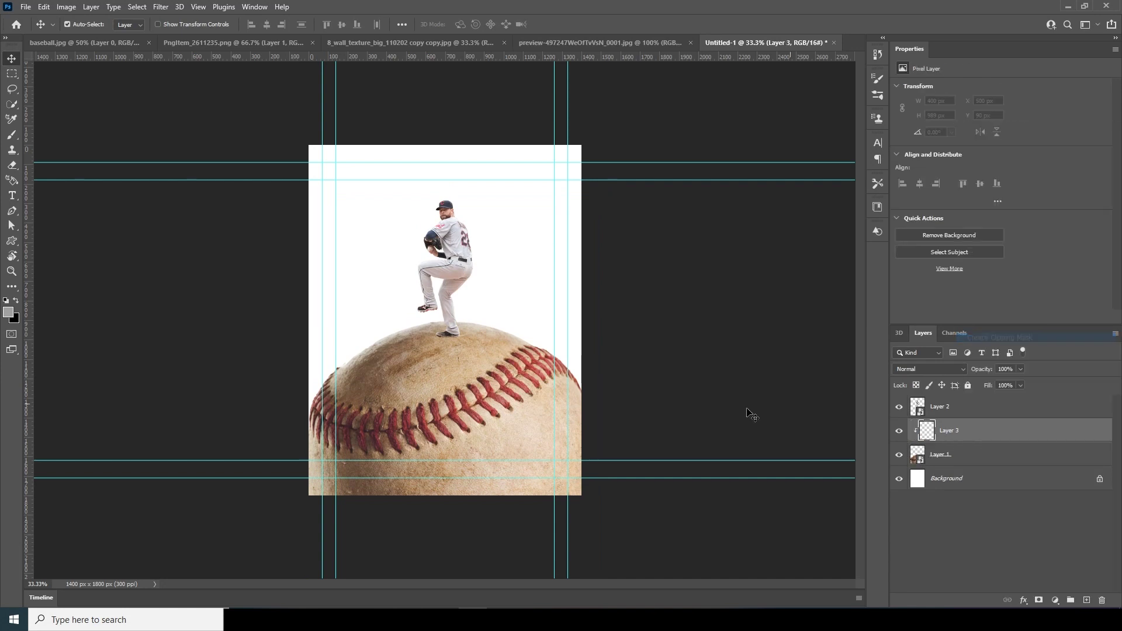
Step: Fill the baseball's clipped layer with 50% Gray at 100% opacity and set its blend mode to Soft Light
click(44, 7)
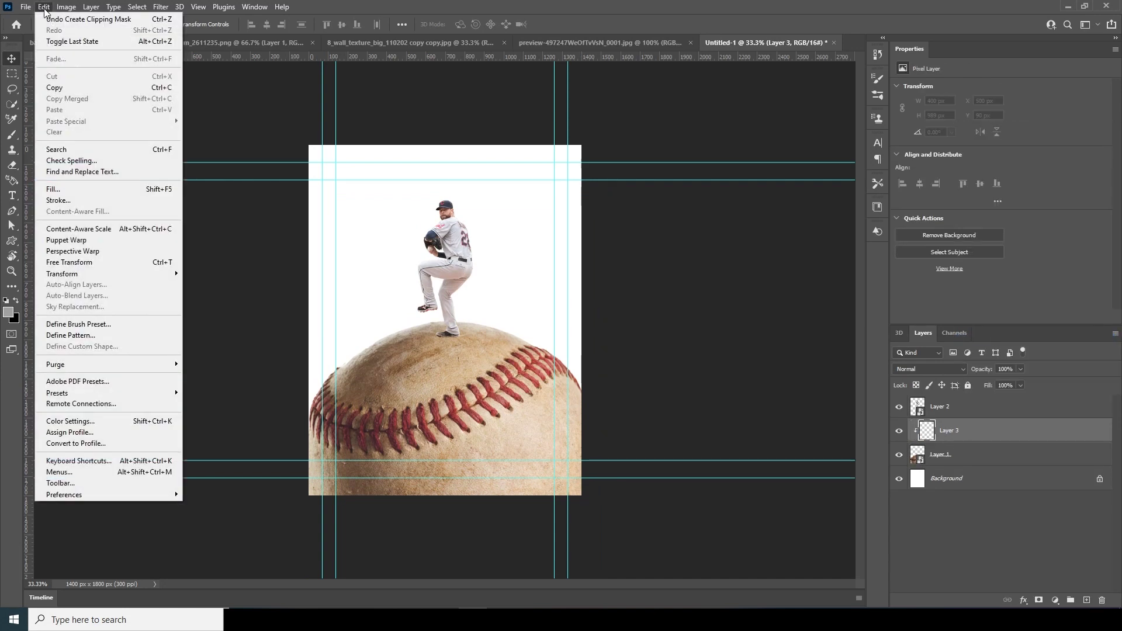
click(53, 189)
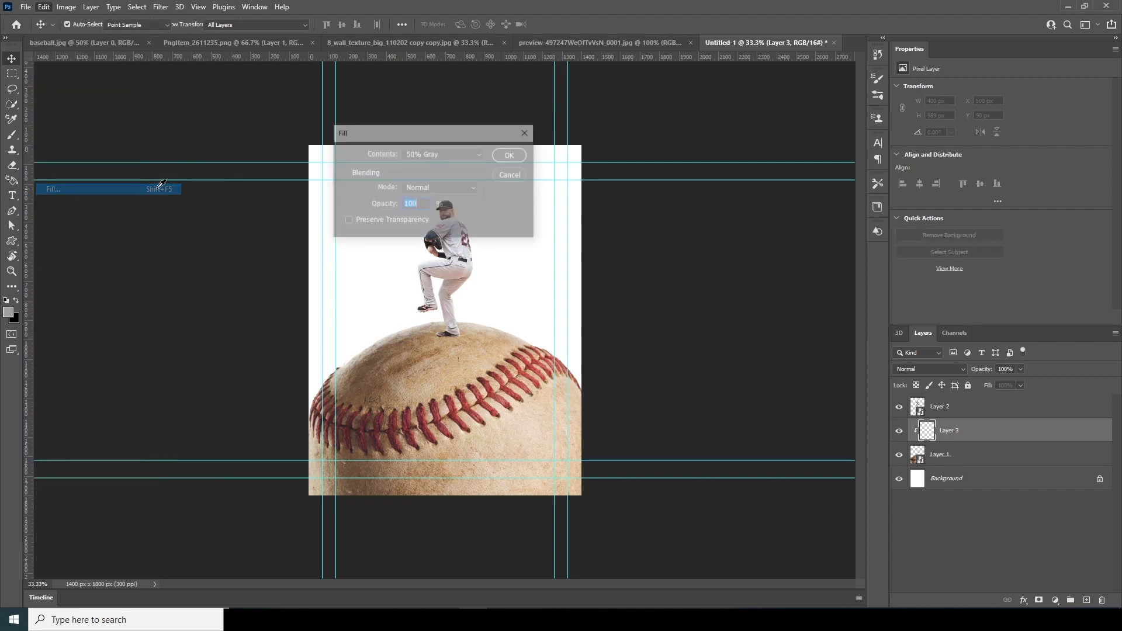
drag(438, 150, 414, 121)
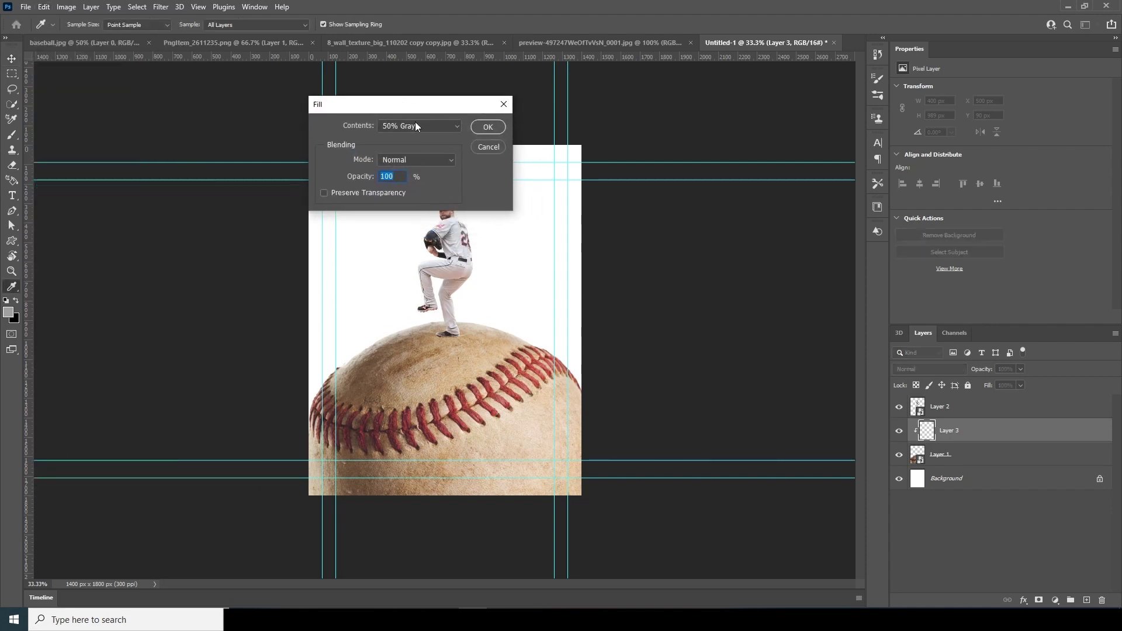
click(485, 127)
click(928, 369)
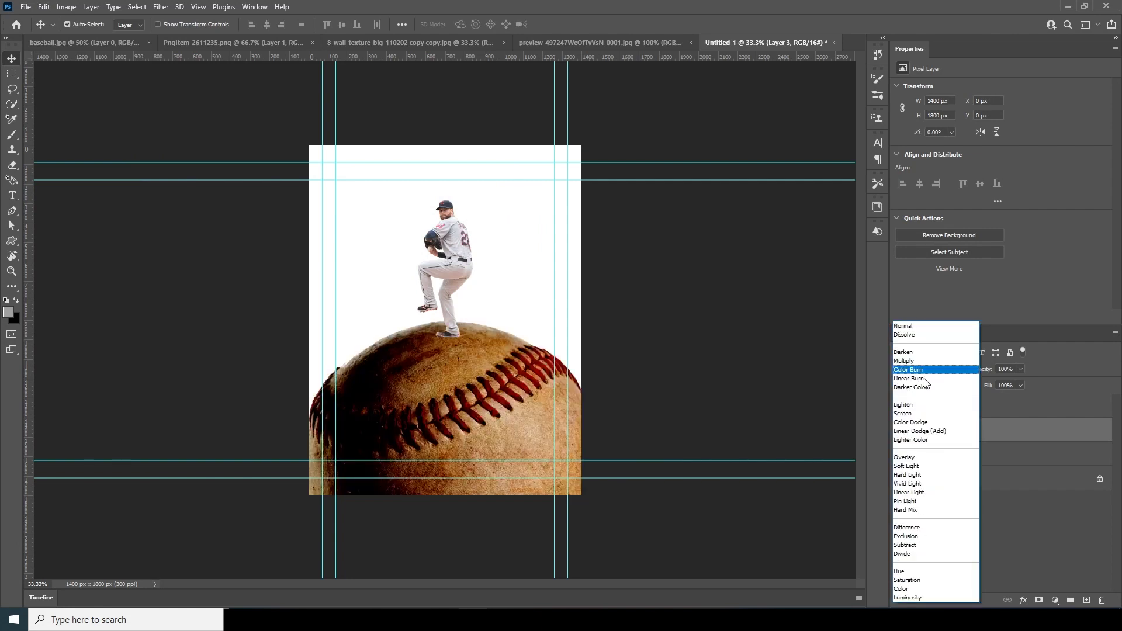
click(903, 462)
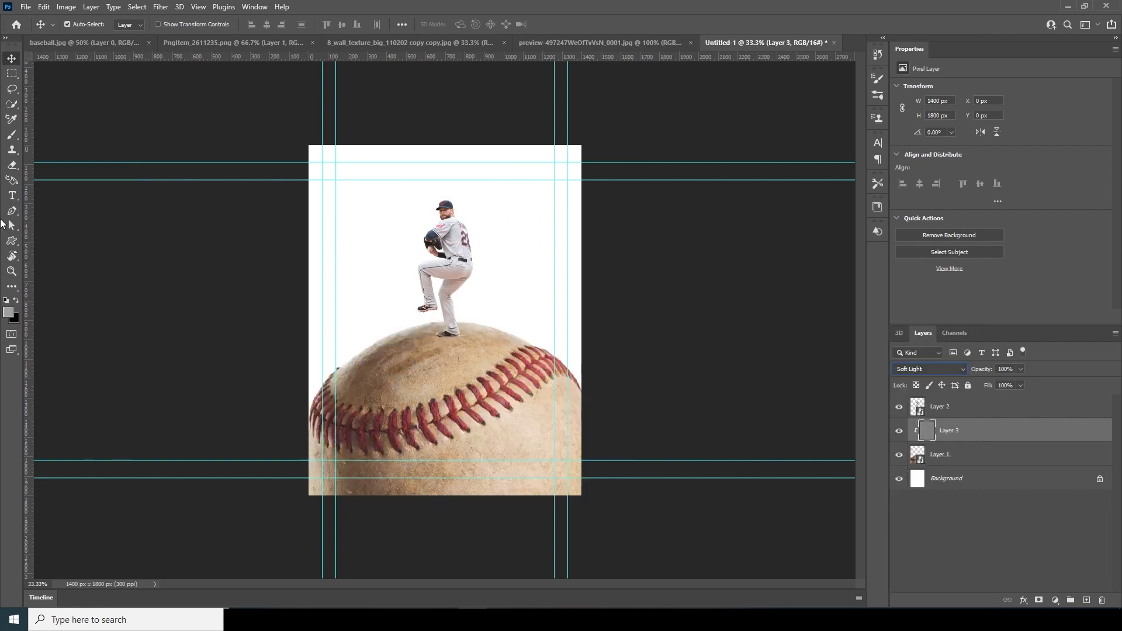
Step: Darken the lower part of the baseball on its gray layer with the Burn tool at 41% exposure, using 700 and 300 px brushes
key(o)
right_click(15, 294)
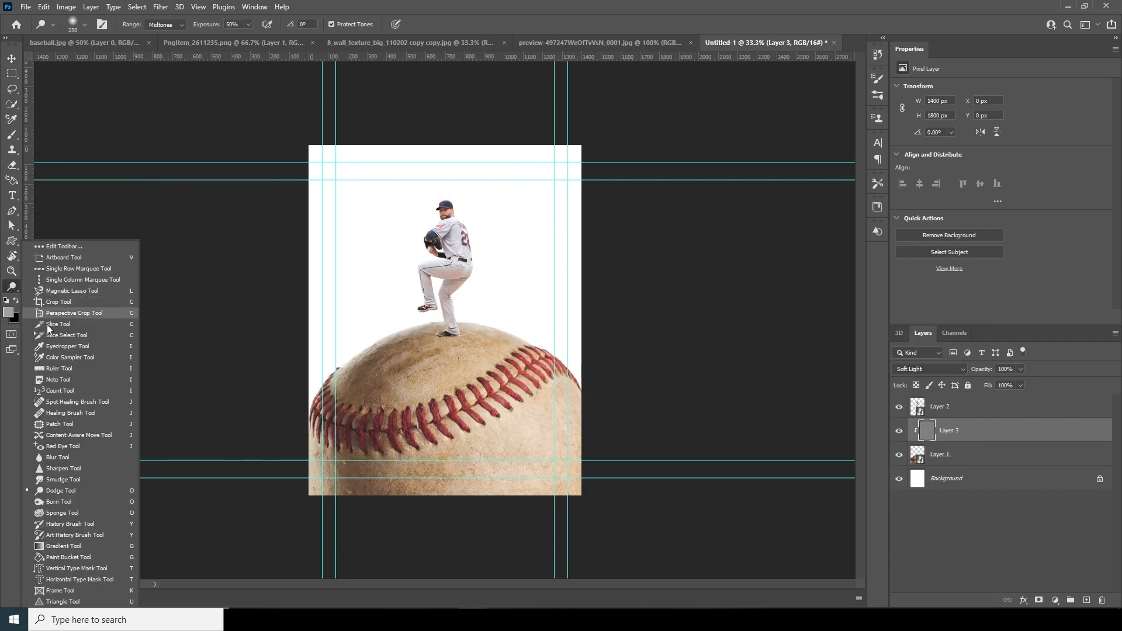
click(89, 502)
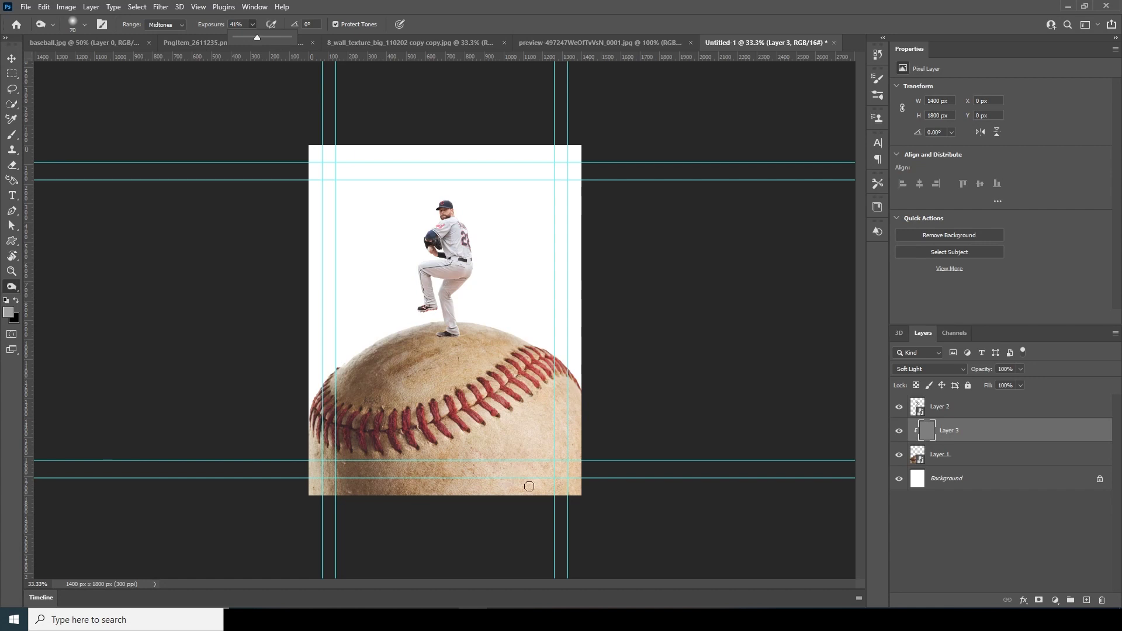
key(bracketright)
key(bracketright)
key(bracketright)
key(bracketright)
key(bracketright)
key(bracketright)
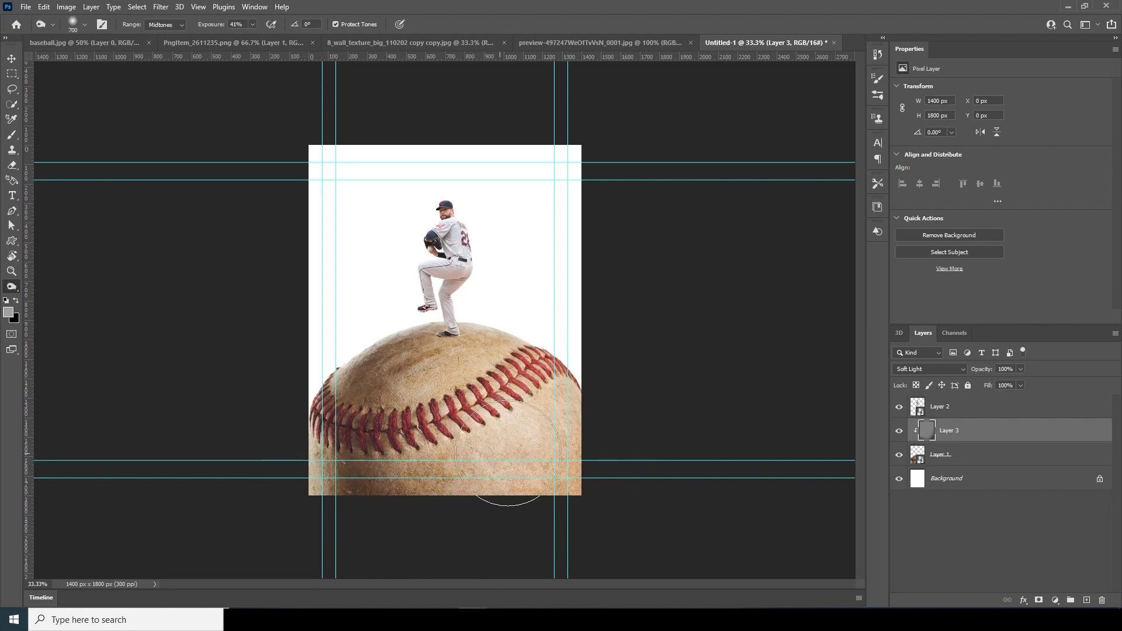
key(bracketleft)
key(bracketleft)
key(bracketleft)
key(bracketleft)
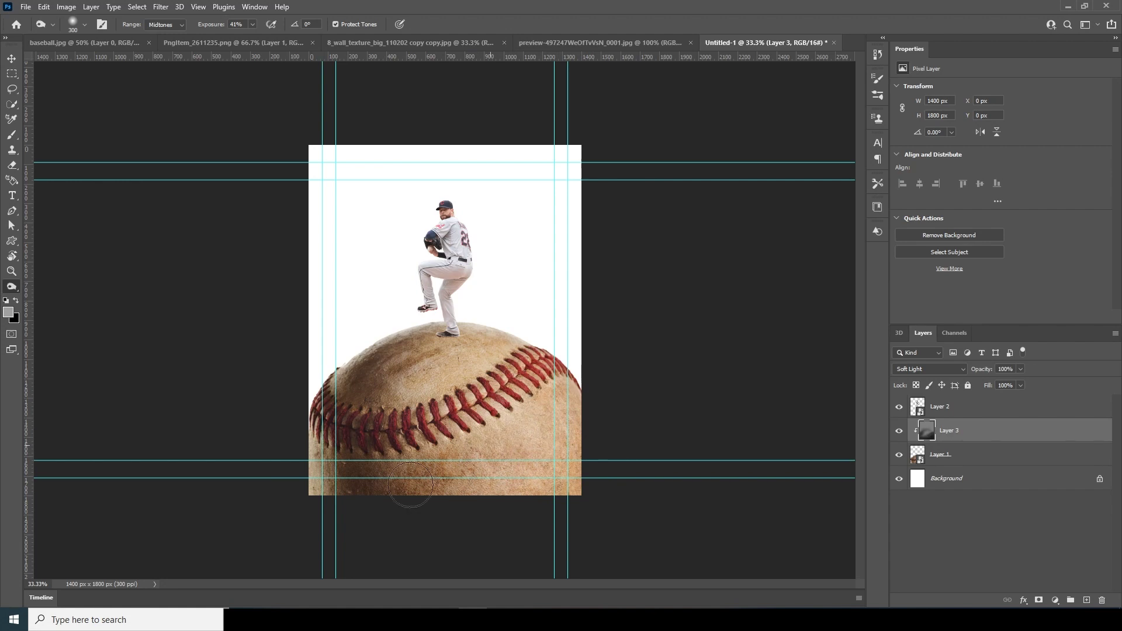
Step: Add a new layer above the pitcher layer and clip it to the pitcher
click(953, 407)
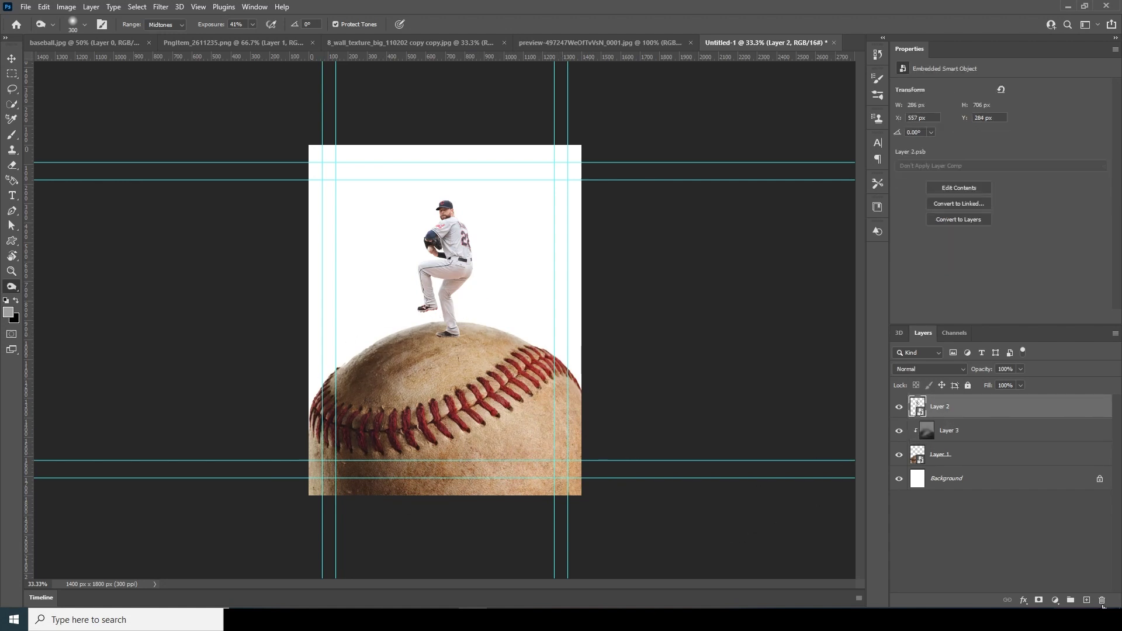
click(1086, 602)
right_click(968, 409)
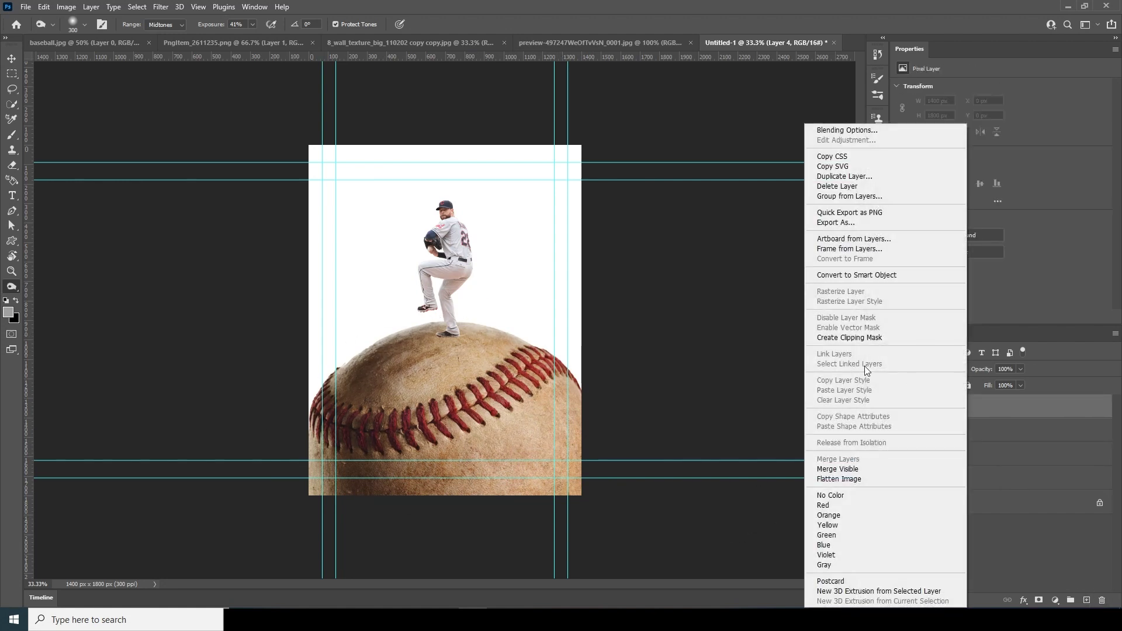
click(857, 337)
Step: Fill the pitcher's clipped layer with 50% Gray at 100% opacity and activate the Burn tool
click(44, 7)
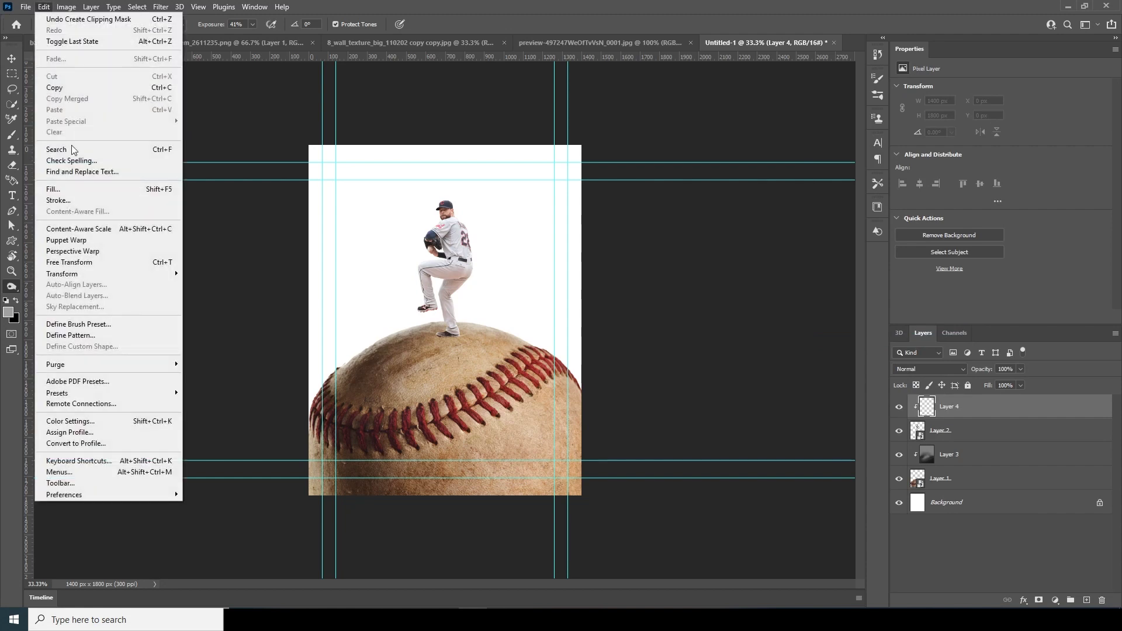
click(70, 188)
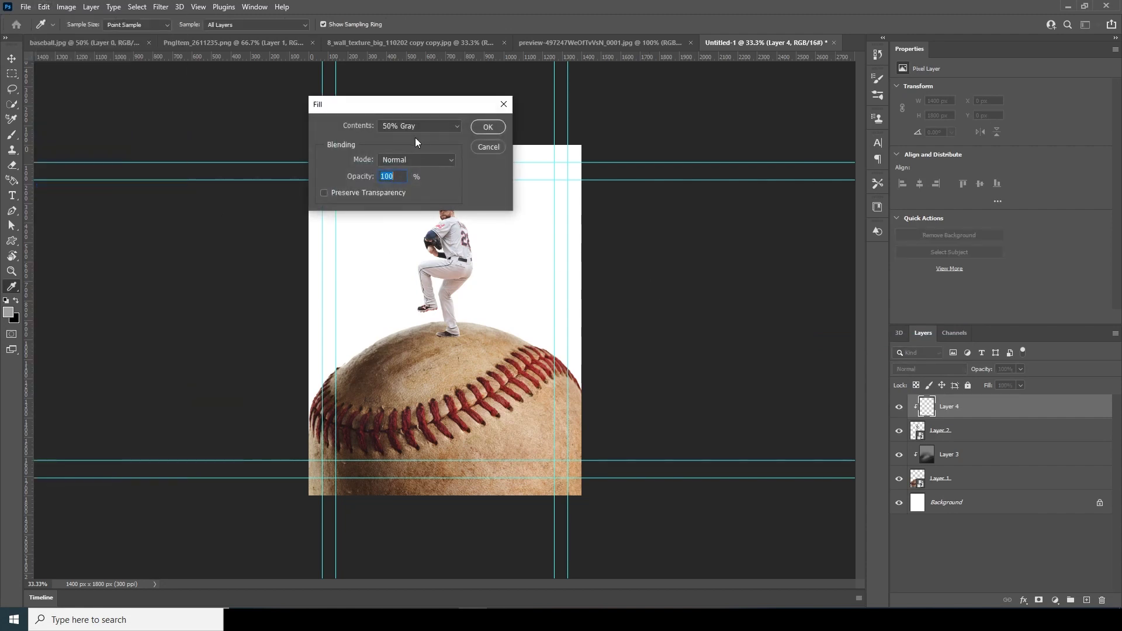
click(488, 127)
key(o)
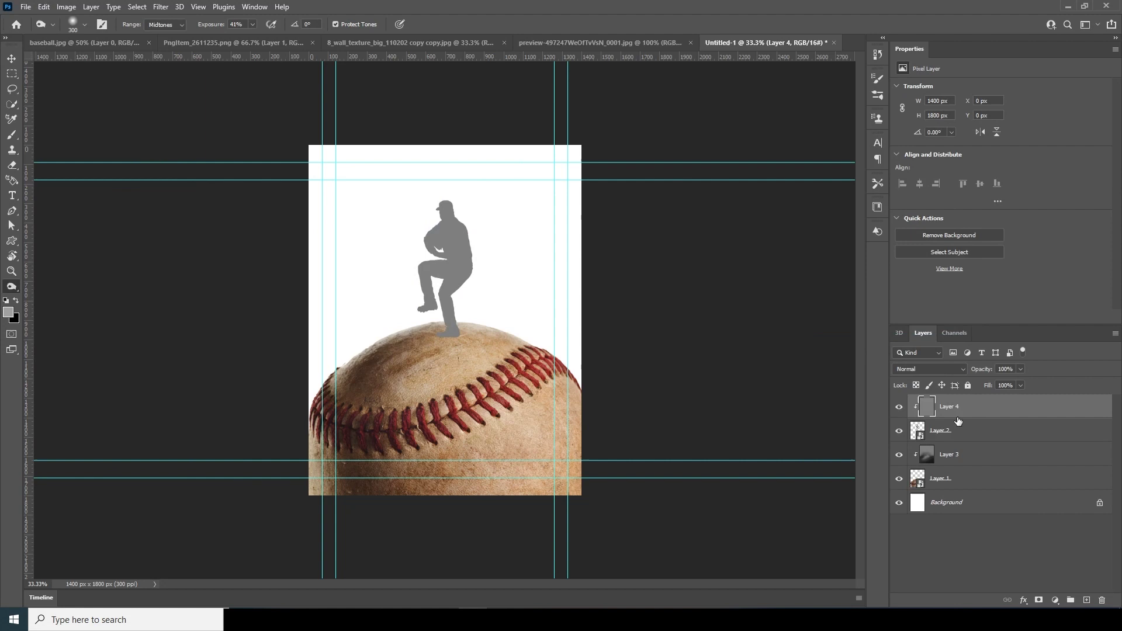
Step: Set the blend mode of the pitcher's clipped gray layer to Soft Light
right_click(955, 404)
click(902, 371)
click(902, 371)
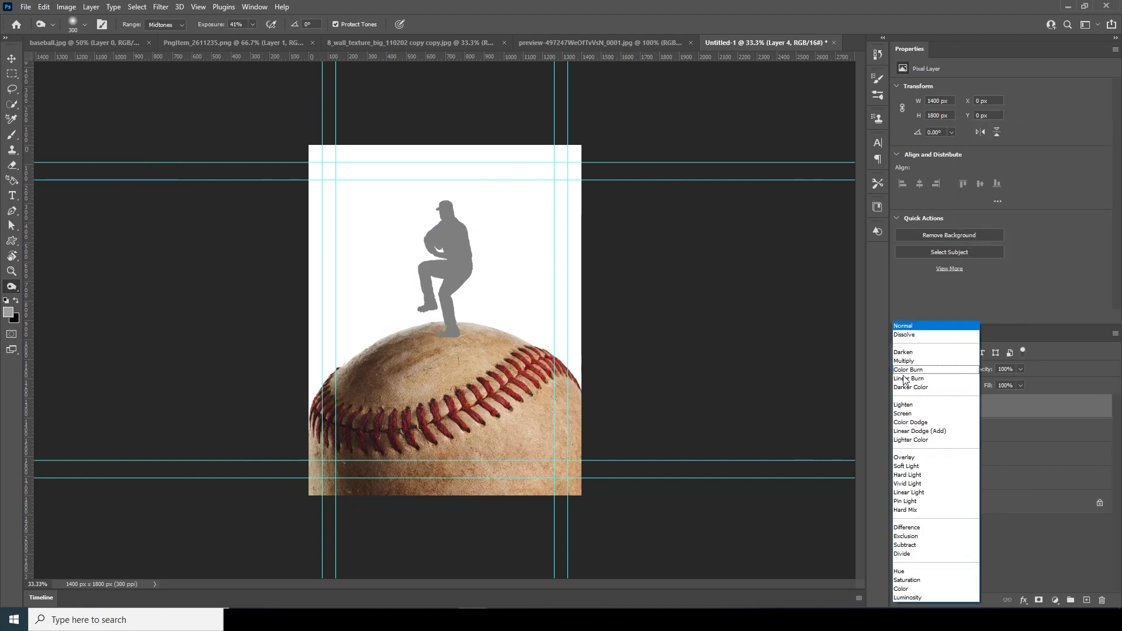
click(905, 466)
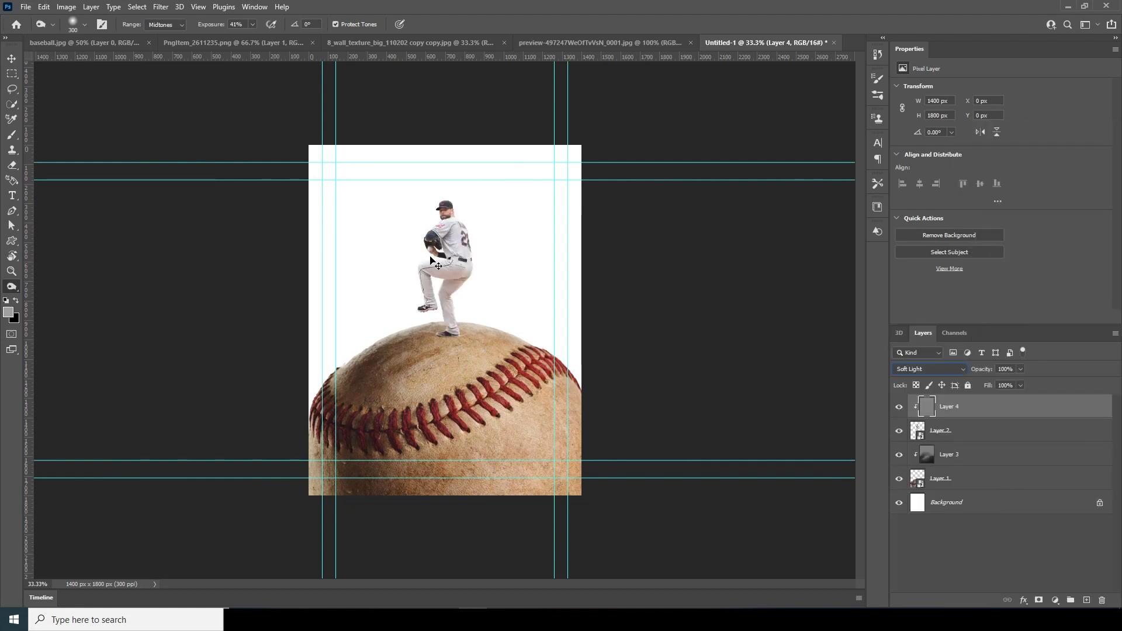
Step: Reduce the Burn brush to 50 px and darken the shaded areas of the pitcher's upper body on his gray layer
scroll(437, 261, up, 3)
scroll(528, 176, up, 3)
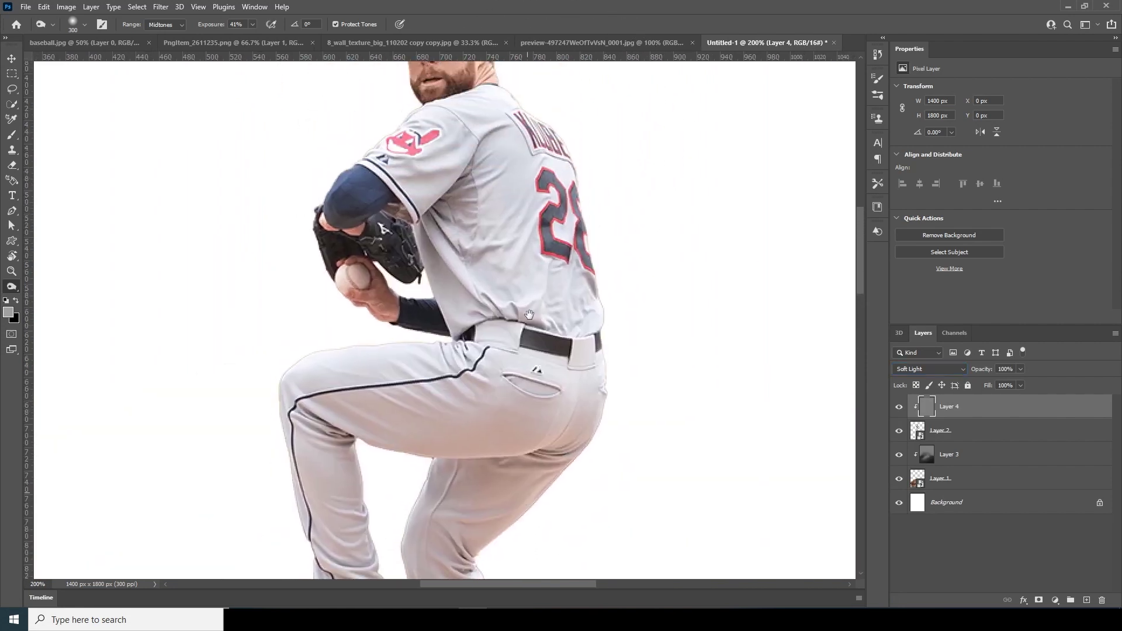
scroll(523, 372, up, 3)
key(bracketleft)
key(bracketleft)
key(bracketleft)
key(bracketleft)
key(bracketleft)
key(bracketleft)
key(bracketleft)
key(bracketleft)
key(bracketleft)
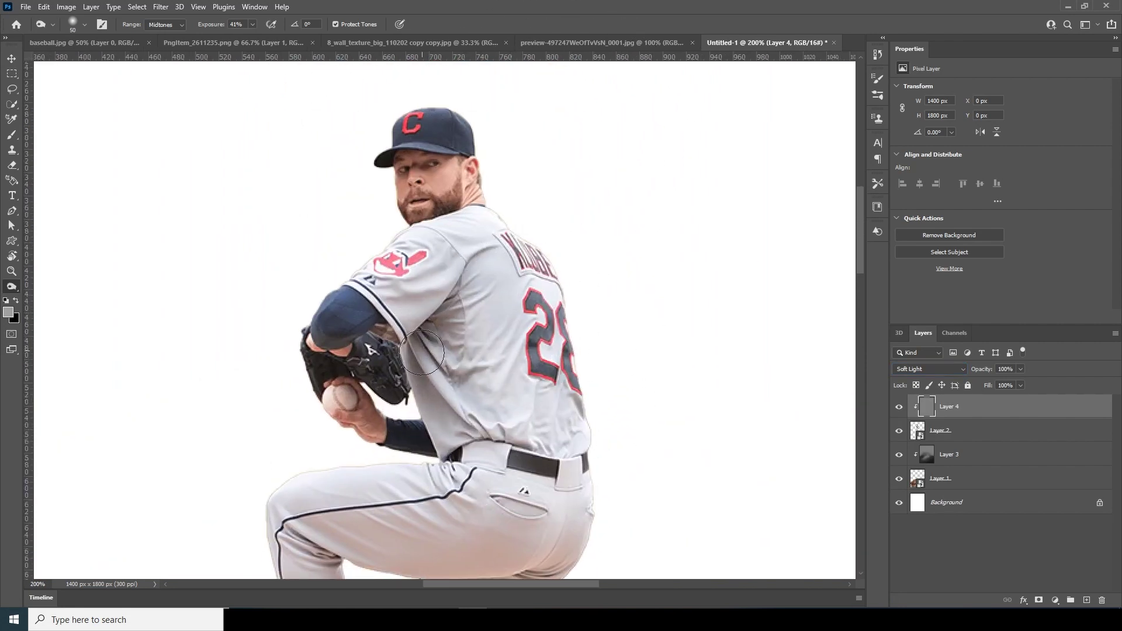
Step: Burn the shadows on the pitcher's legs and trousers on his gray layer with a 40 px brush
scroll(444, 351, down, 5)
scroll(438, 304, left, 3)
key(bracketleft)
key(bracketleft)
key(bracketleft)
scroll(476, 368, down, 3)
scroll(476, 368, right, 2)
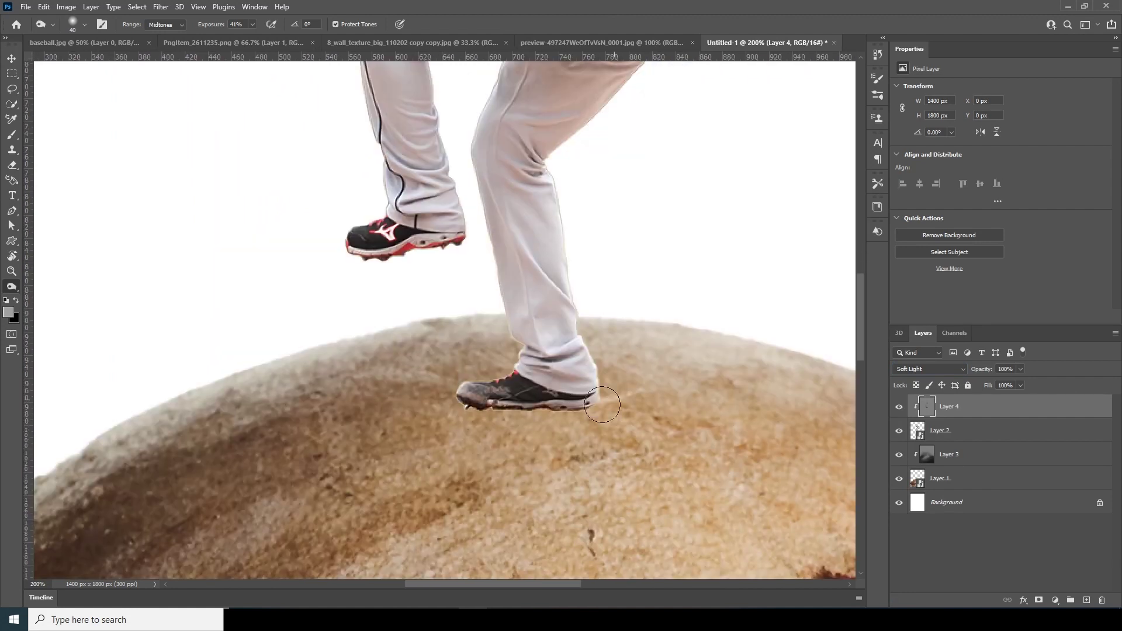
drag(529, 209, 568, 446)
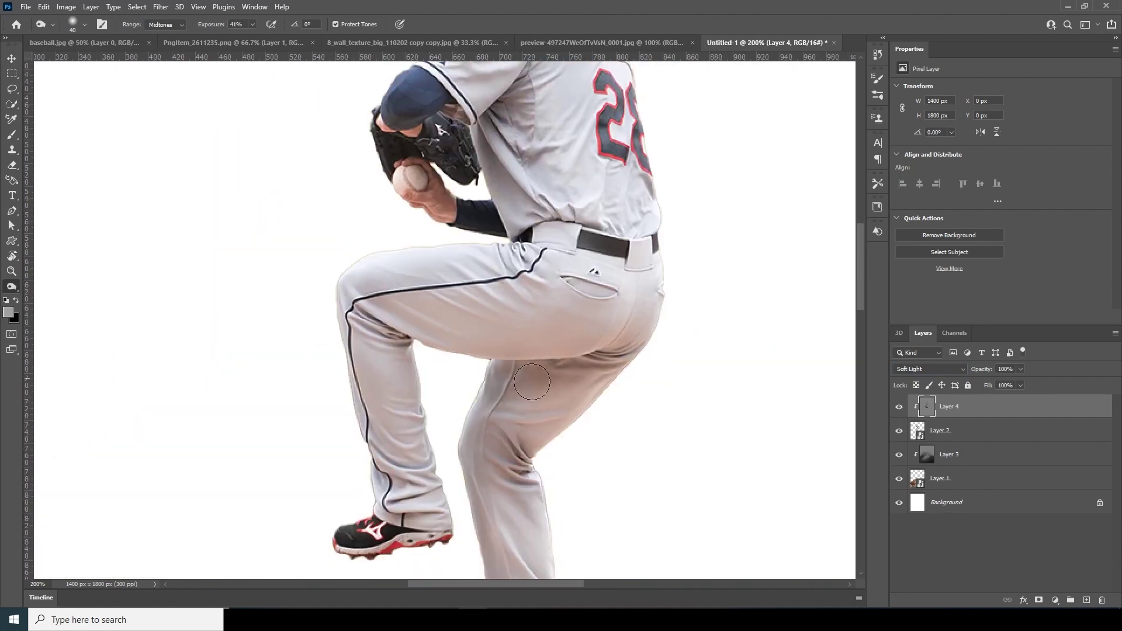
drag(546, 143, 546, 323)
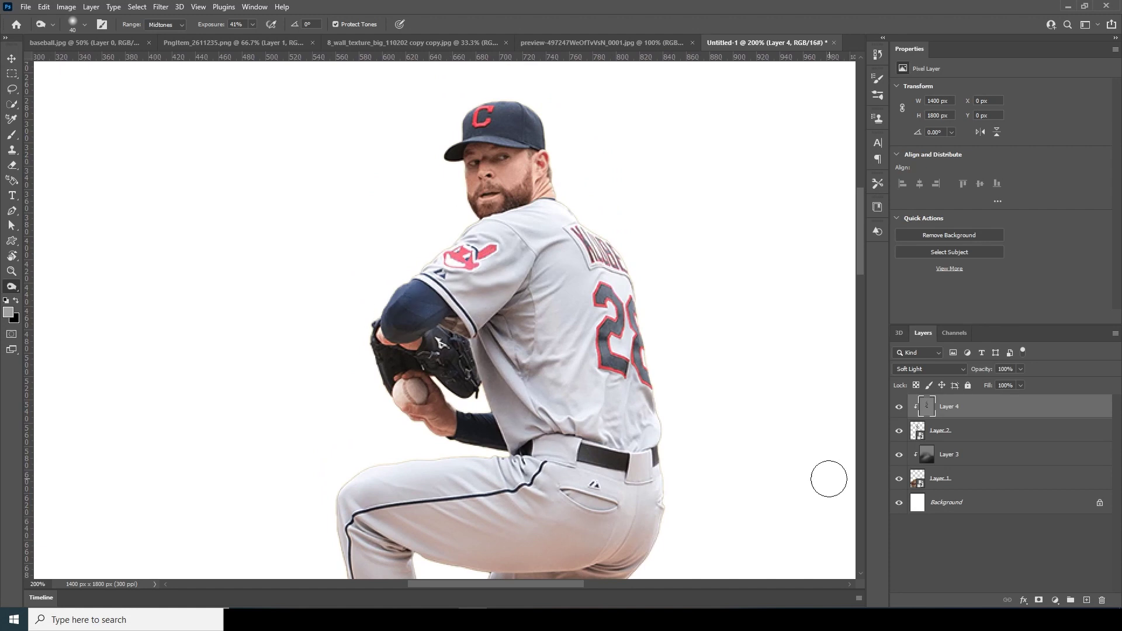
Step: Add a new layer between the baseball's gray layer and the pitcher for the foot shadow
key(ctrl+minus)
key(ctrl+minus)
key(ctrl+minus)
key(ctrl+plus)
key(ctrl+plus)
key(ctrl+plus)
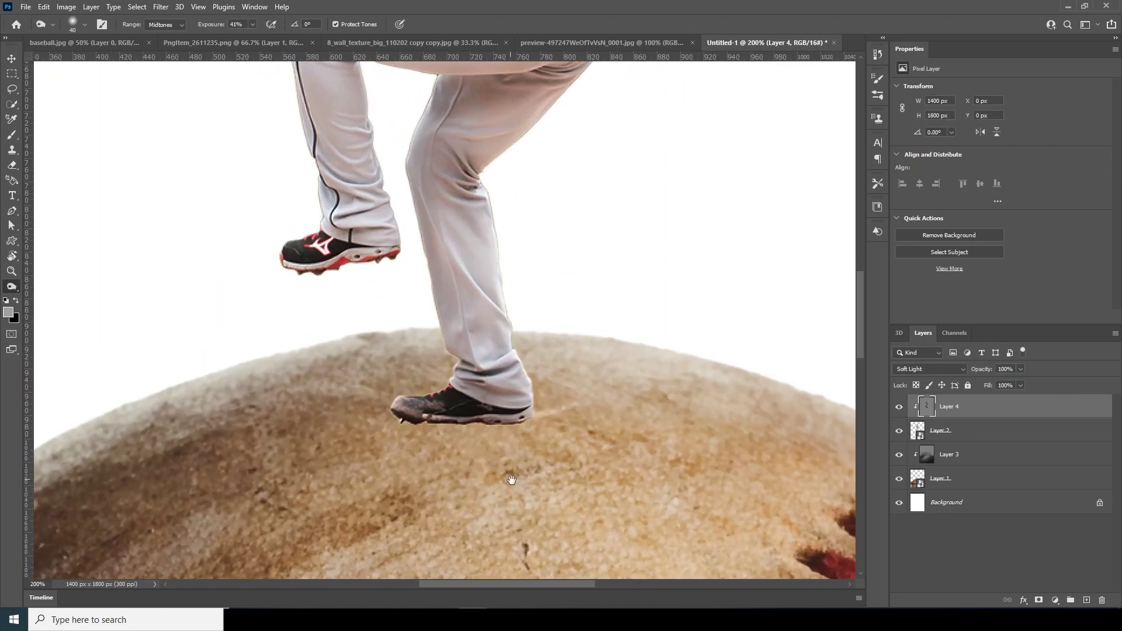
drag(511, 479, 585, 395)
click(919, 443)
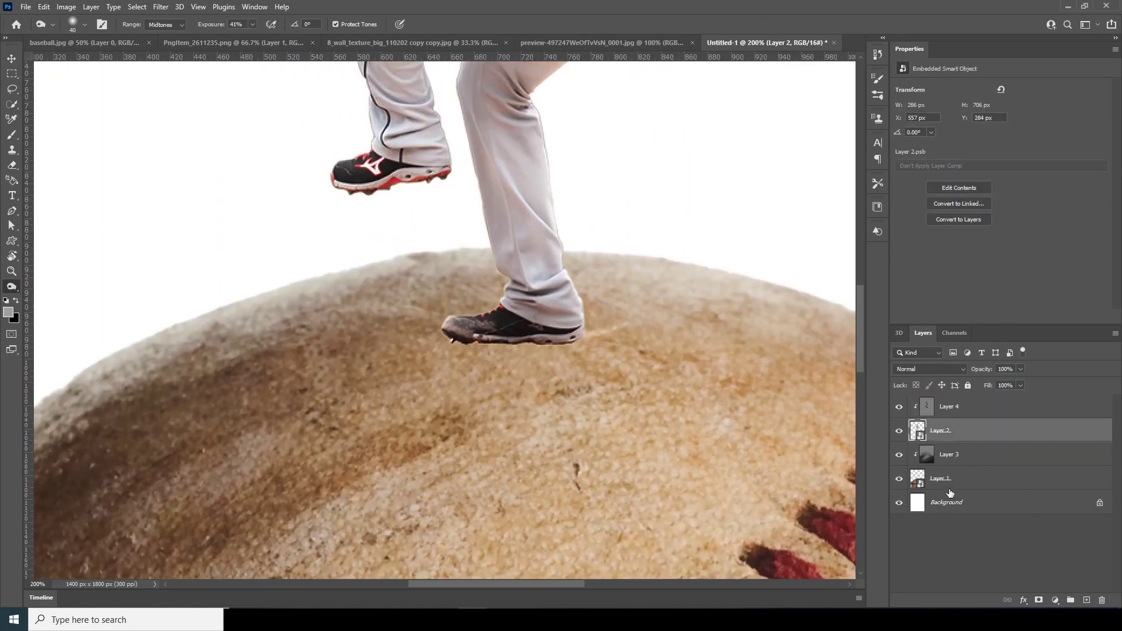
click(929, 454)
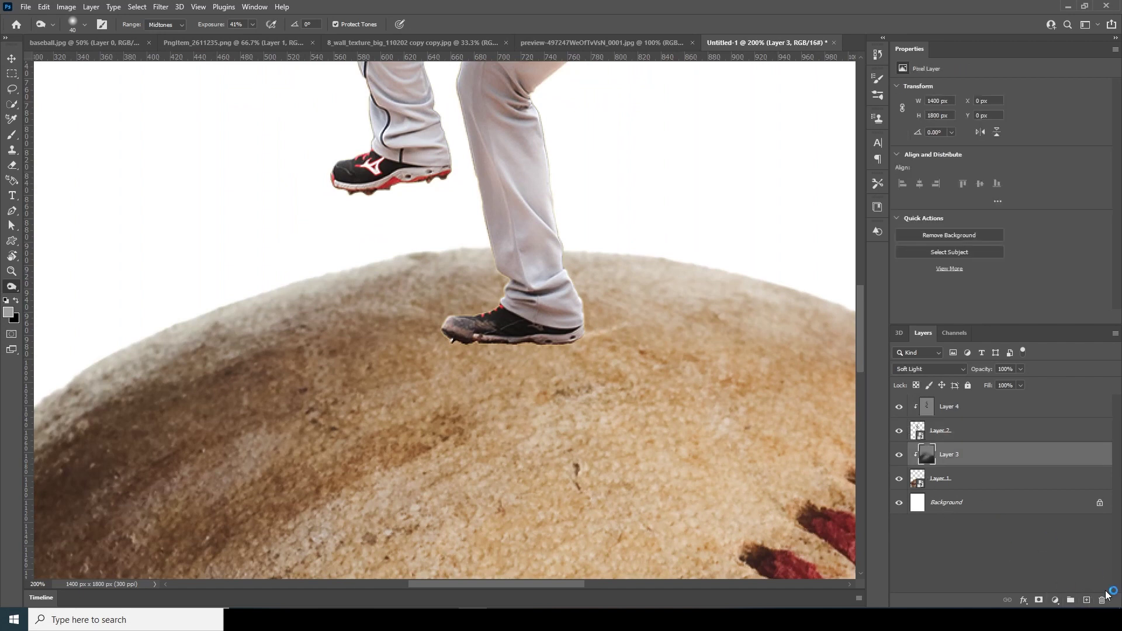
click(1088, 600)
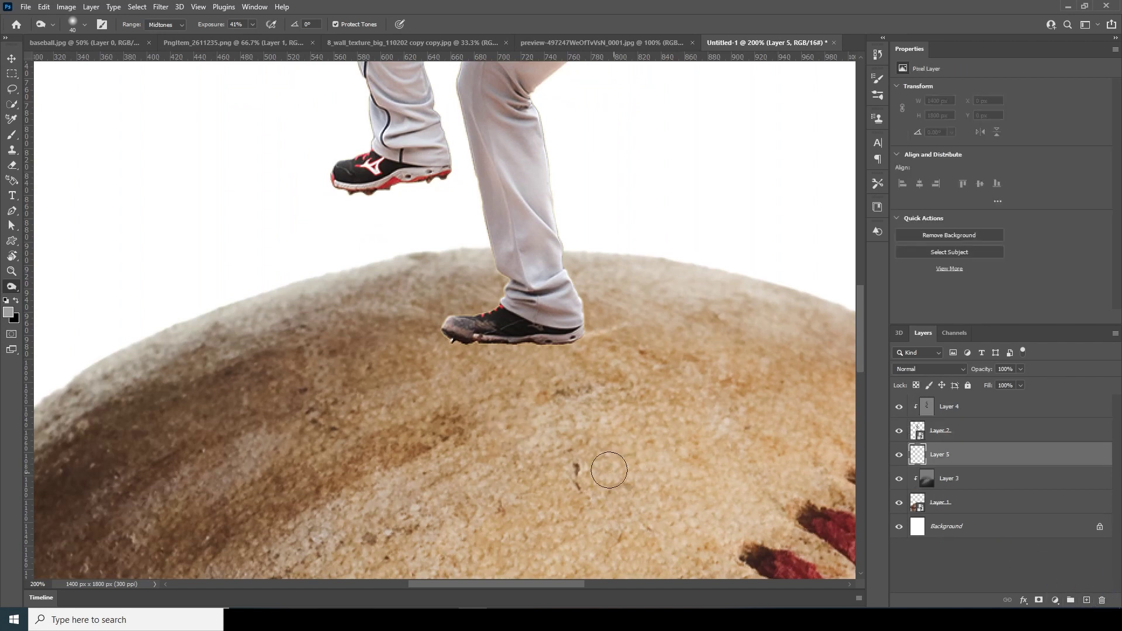
Step: Set up a flattened soft brush at 300 px with 0% hardness and set the foreground color to dark gray 2c2c2c
key(b)
click(84, 26)
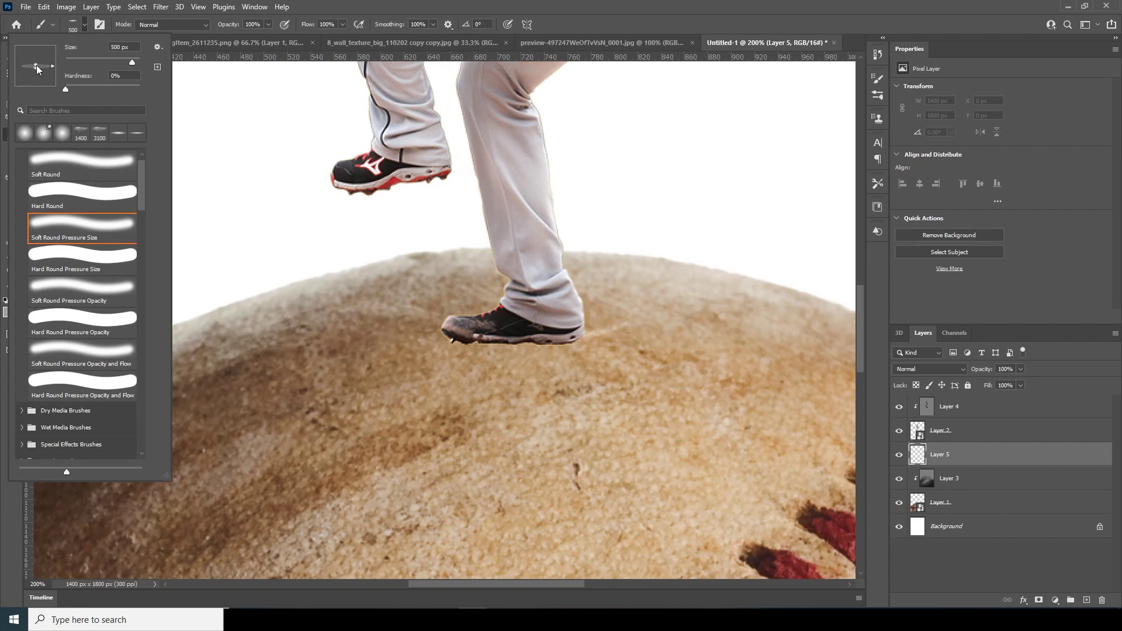
key(bracketleft)
key(bracketleft)
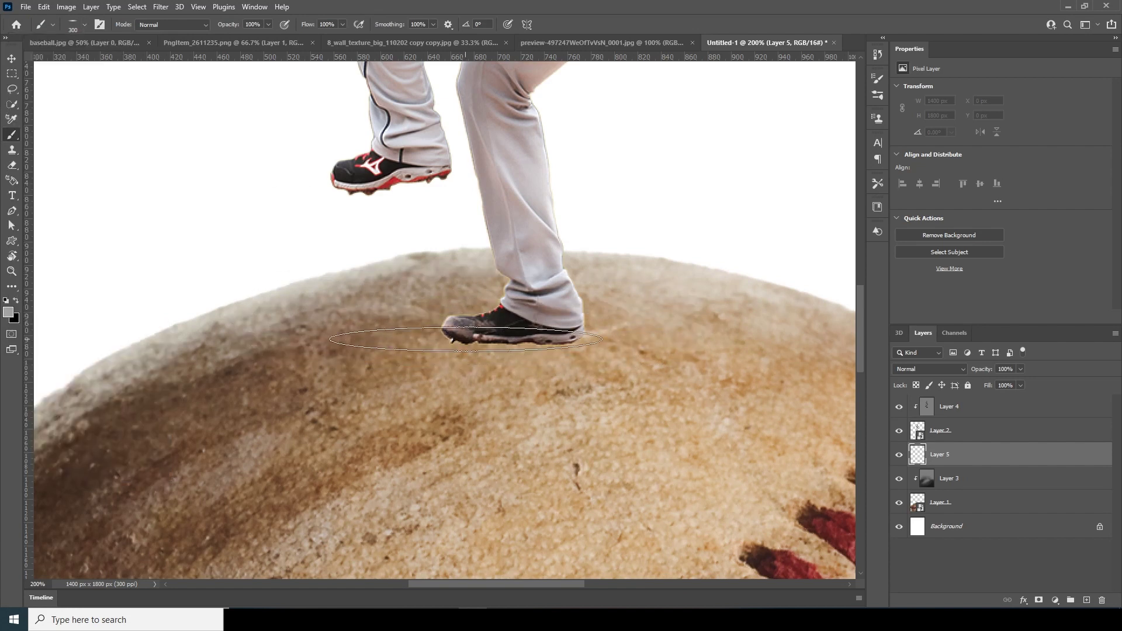
click(9, 312)
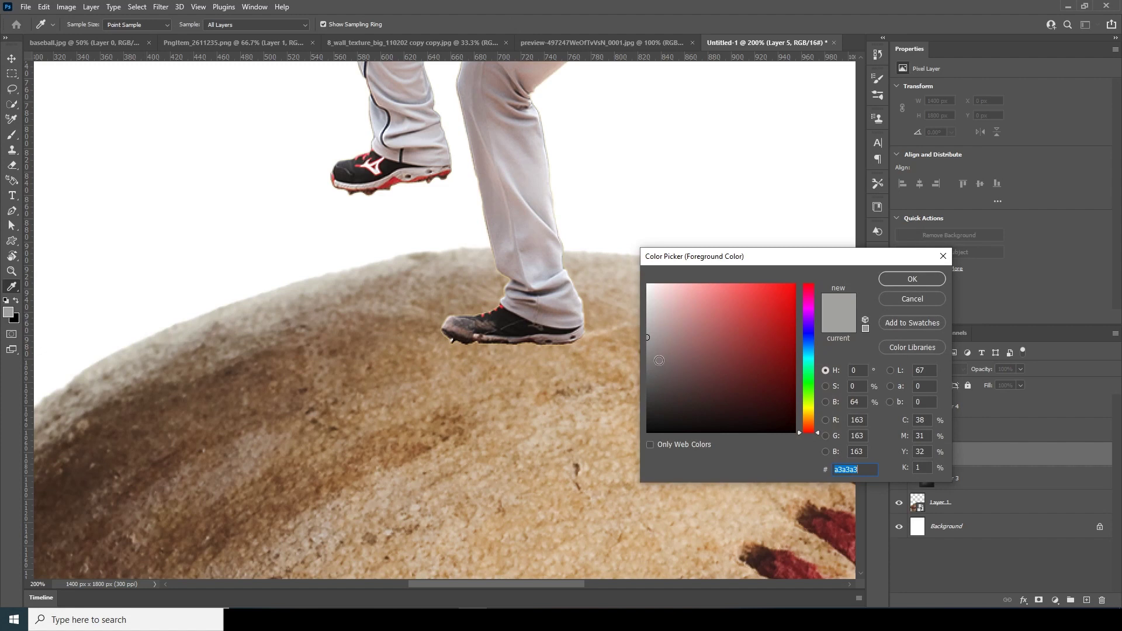
drag(649, 366, 641, 405)
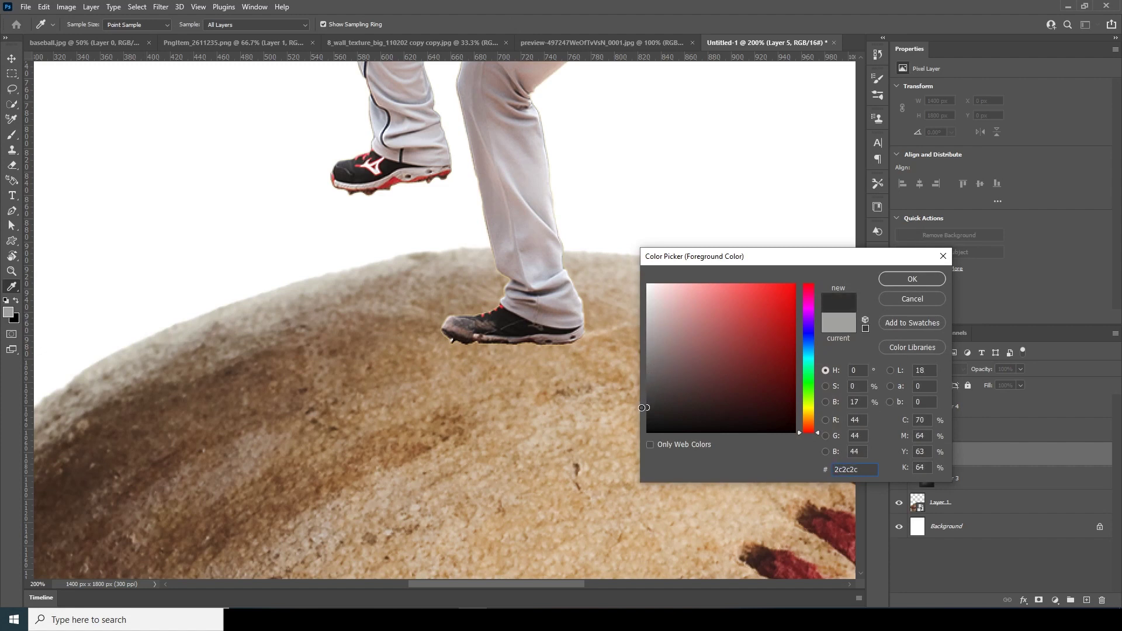
key(Return)
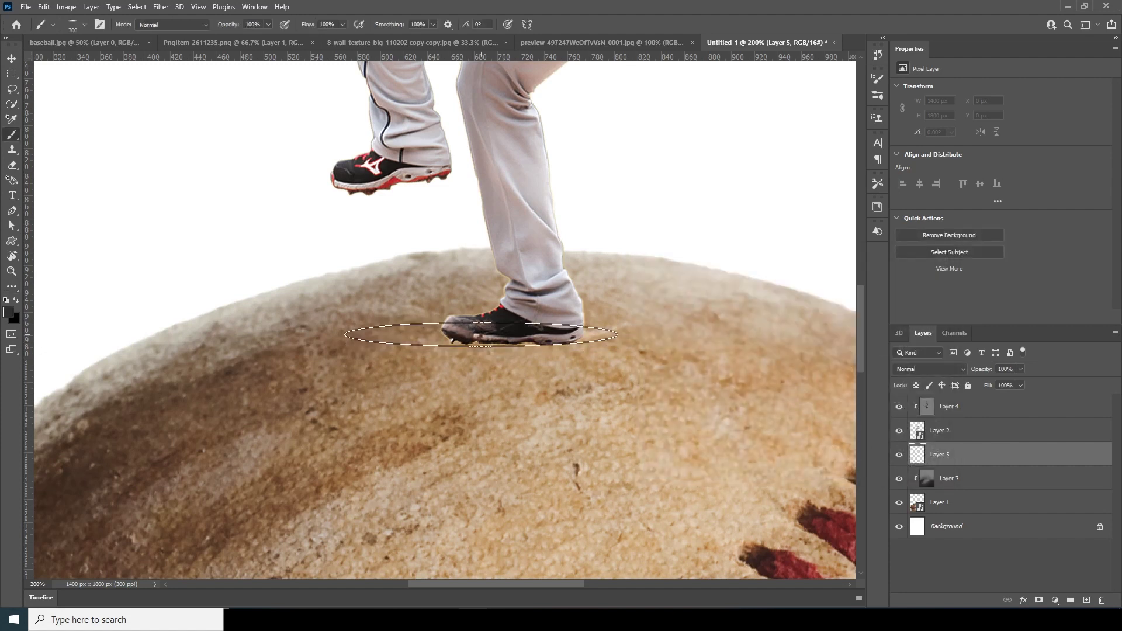
Step: Paint a flat contact shadow on the baseball under the pitcher's standing foot with 300 and 200 px brush sizes
click(485, 336)
key(bracketleft)
key(bracketleft)
key(bracketleft)
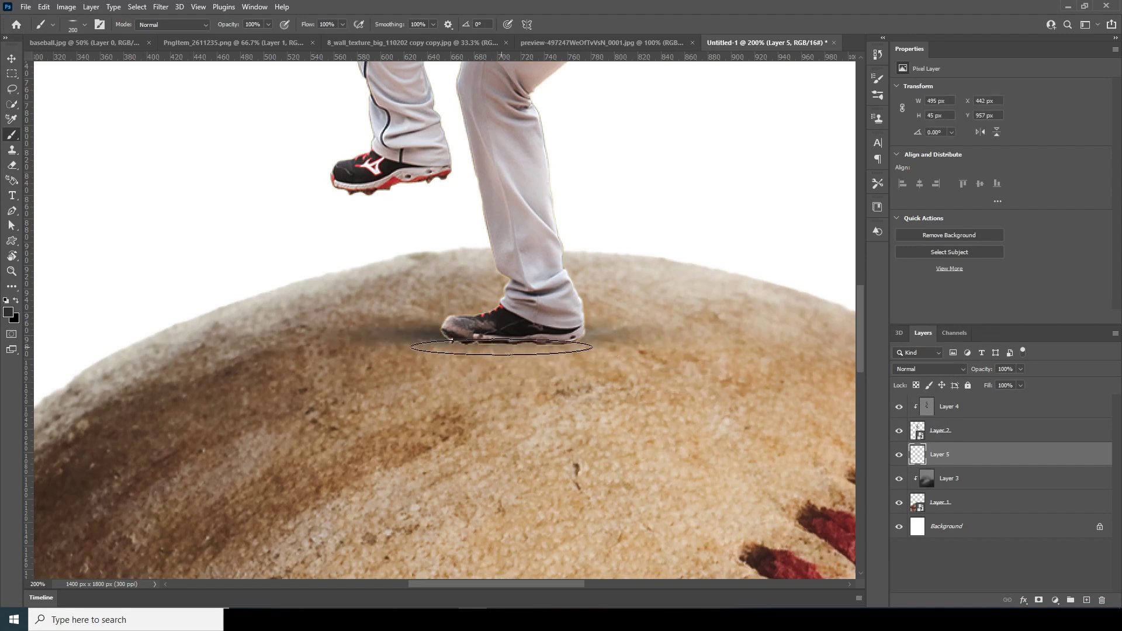
click(525, 353)
key(bracketright)
key(bracketright)
key(bracketright)
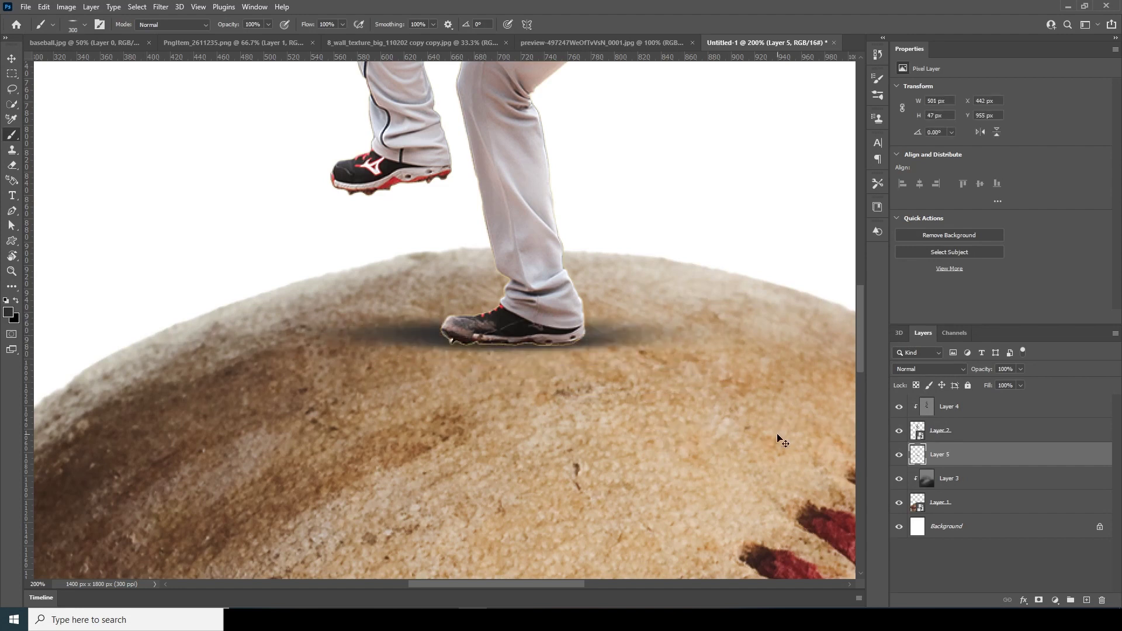
Step: Add a new layer above the pitcher's gray layer and clip it to the pitcher
key(ctrl+minus)
key(ctrl+minus)
key(ctrl+minus)
key(ctrl+minus)
key(ctrl+plus)
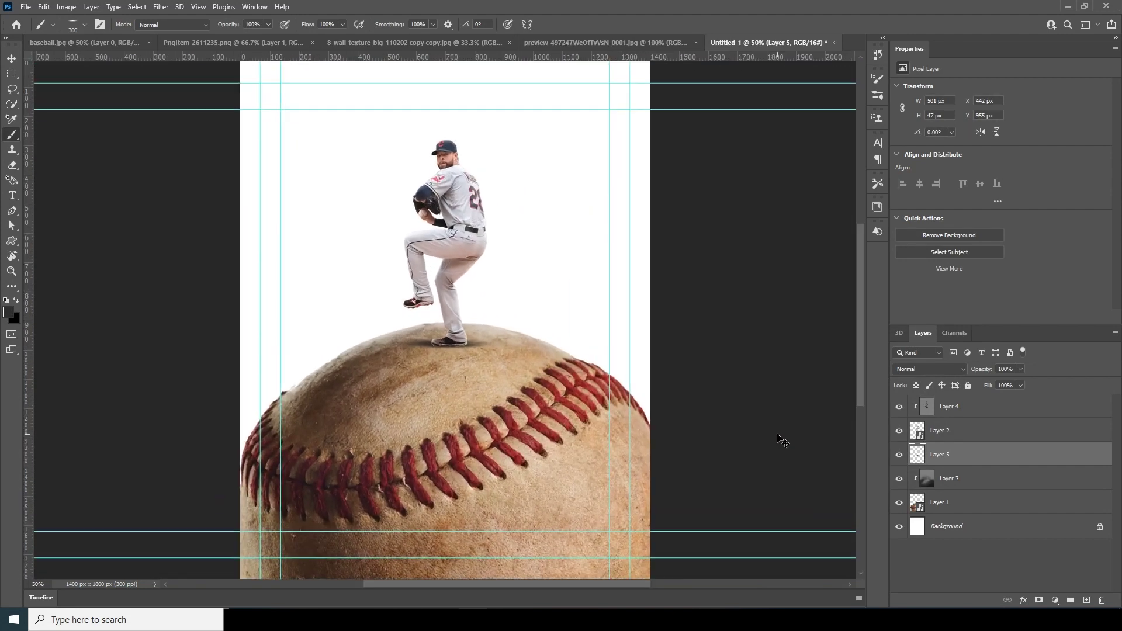
key(ctrl+plus)
click(933, 411)
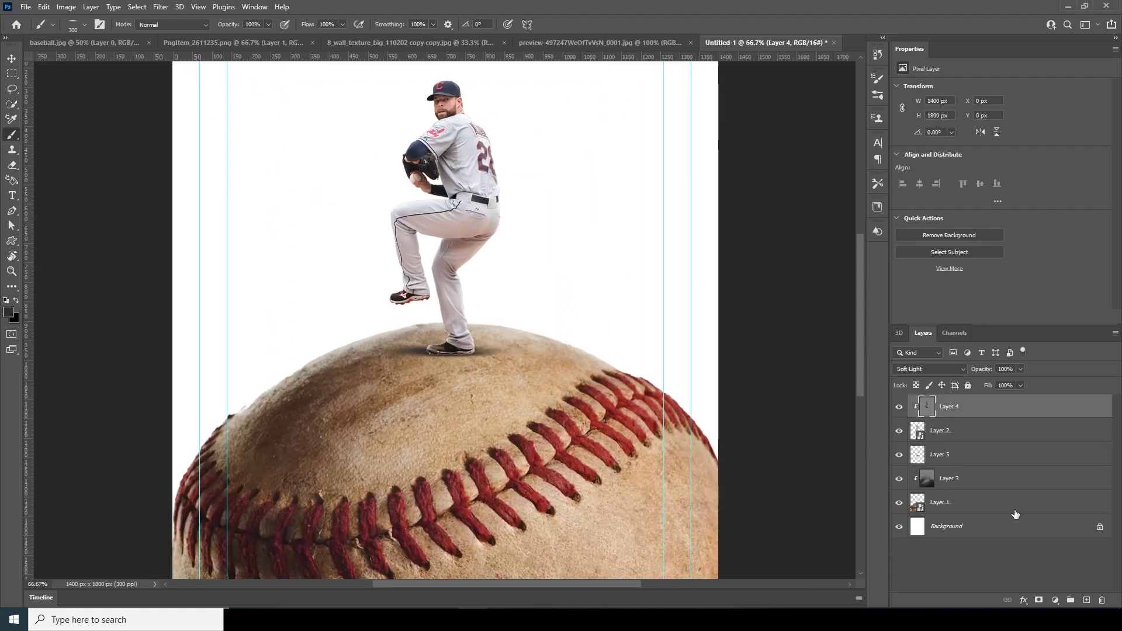
click(1087, 600)
right_click(979, 410)
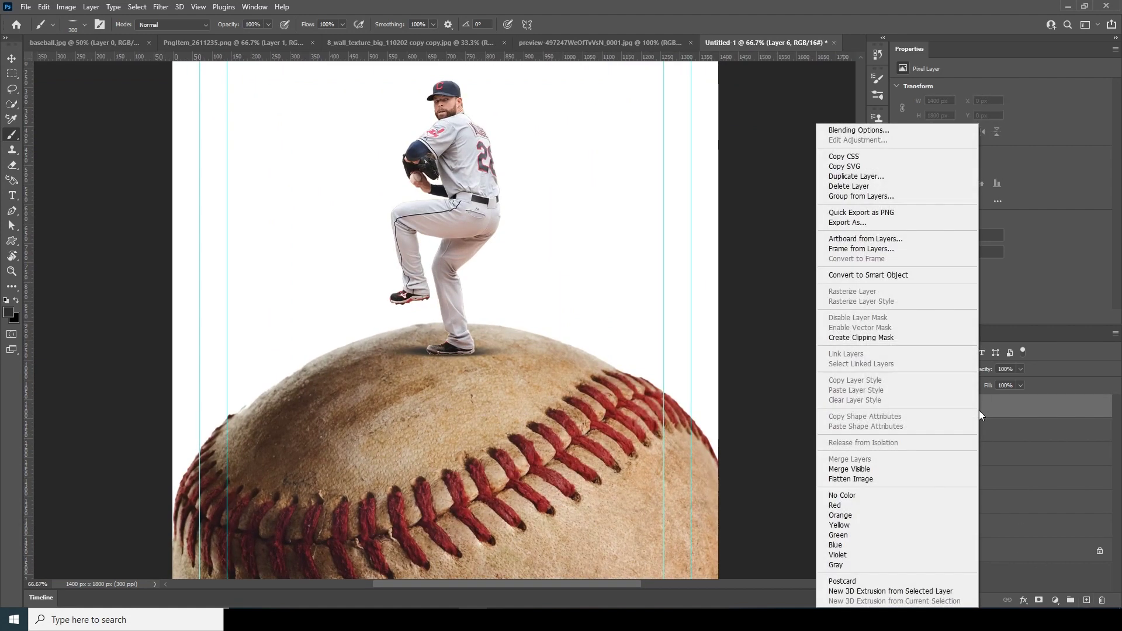
click(860, 338)
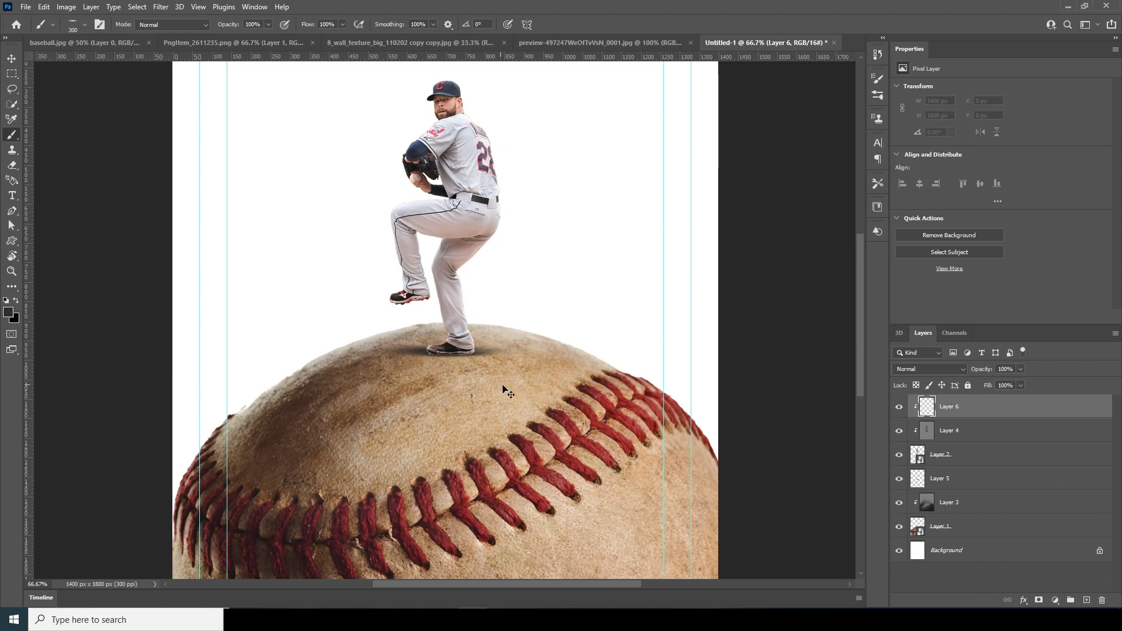
Step: Switch to the Soft Round Pressure Size brush and reduce its size to 100 px
key(ctrl+plus)
key(ctrl+plus)
click(74, 24)
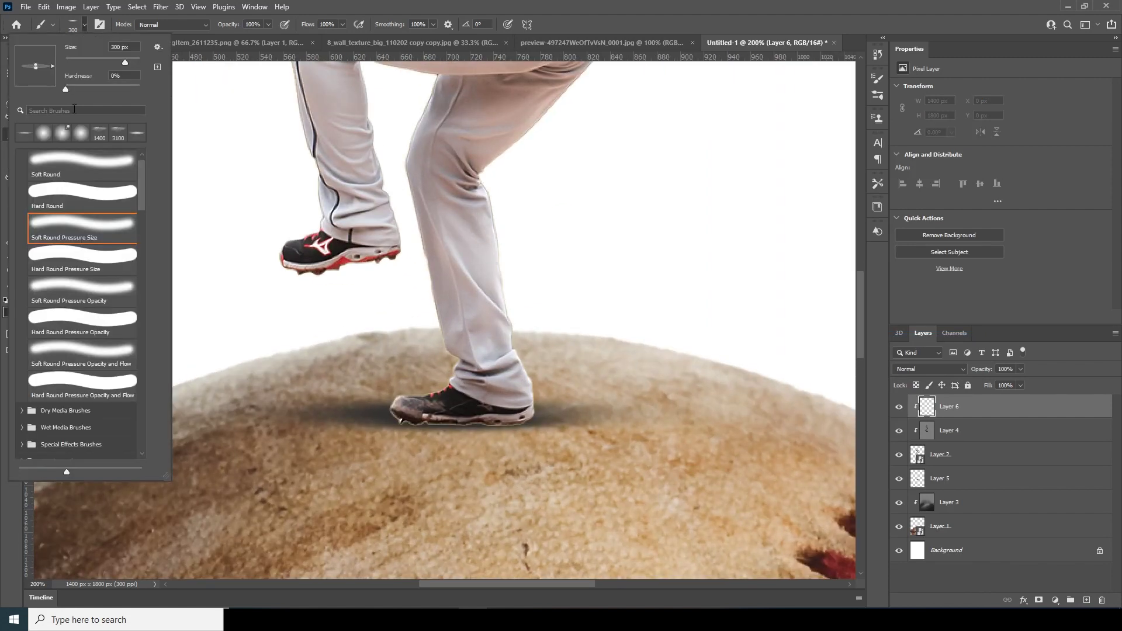
double_click(93, 229)
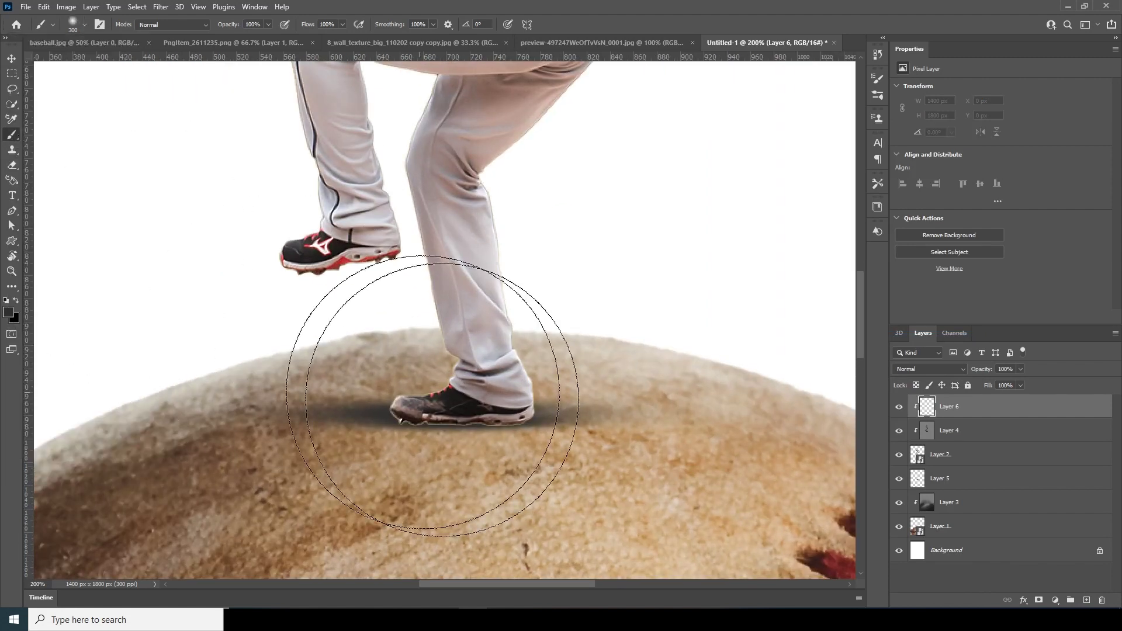
key(bracketleft)
key(bracketleft)
key(bracketleft)
key(bracketleft)
key(bracketleft)
key(bracketleft)
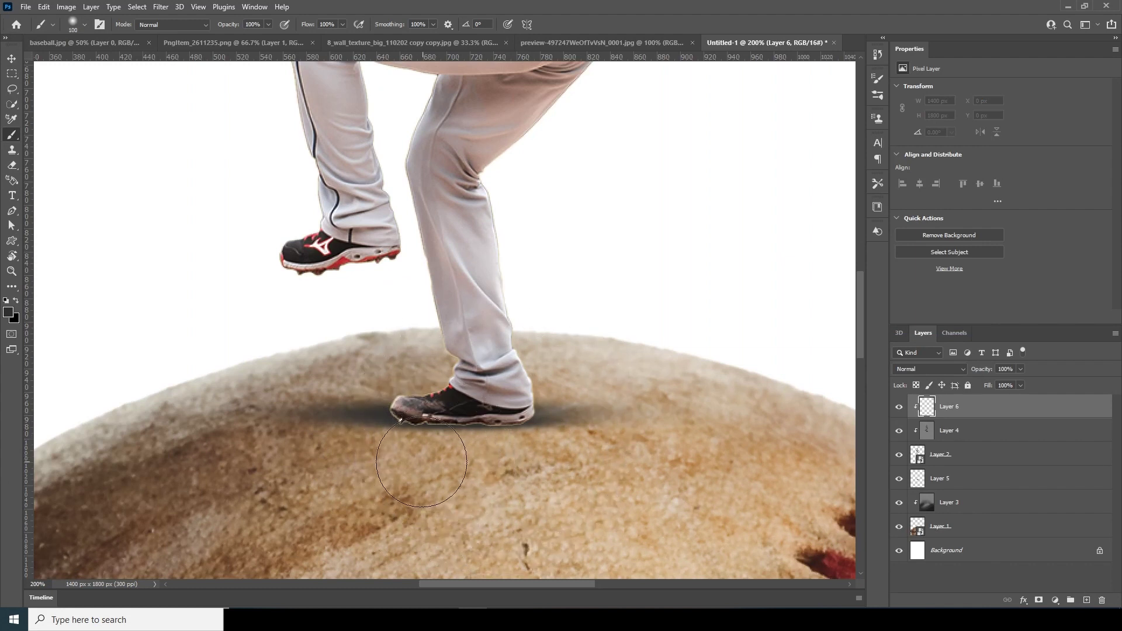
Step: Paint dark shading over the pitcher's shoes on the new clipped layer, reducing the soft brush to 60 px
mouse_move(384, 431)
mouse_down()
mouse_move(446, 449)
mouse_move(532, 444)
mouse_move(440, 451)
mouse_move(502, 446)
mouse_move(423, 448)
mouse_move(594, 436)
mouse_move(376, 362)
mouse_move(263, 382)
mouse_move(560, 393)
mouse_move(499, 396)
mouse_move(341, 357)
mouse_move(359, 298)
mouse_move(280, 294)
mouse_up()
key(bracketright)
key(bracketleft)
key(ctrl+minus)
key(ctrl+minus)
key(ctrl+minus)
key(ctrl+minus)
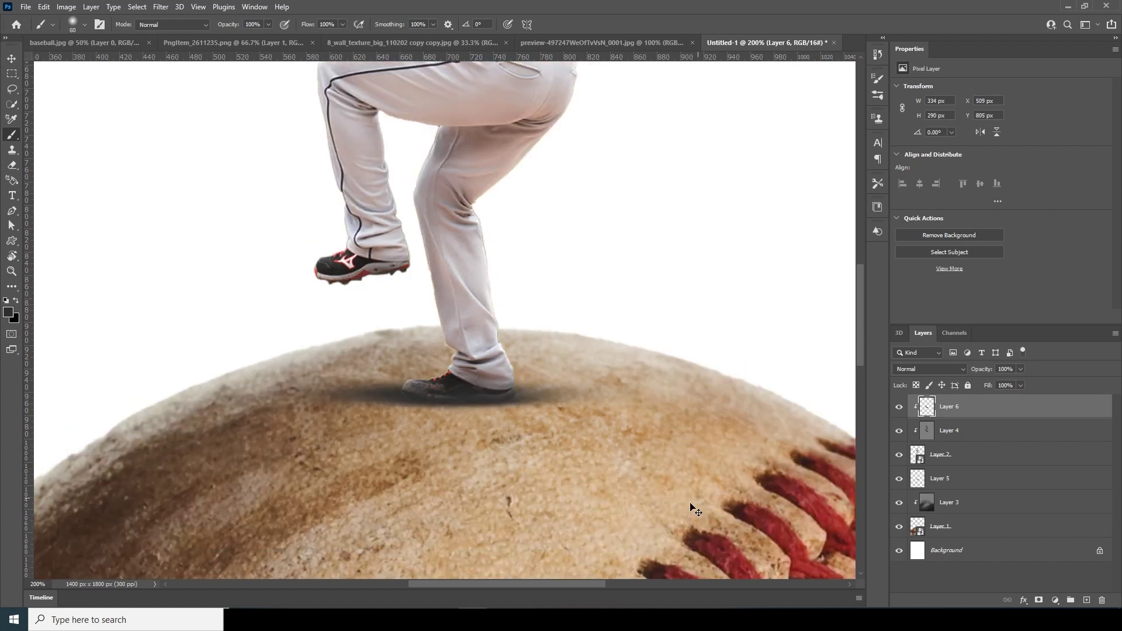
Step: Bring the storm-cloud image from preview-497247WeOfTvVsN_0001.jpg into the poster and place its layer directly beneath the baseball layer
key(alt+bracketleft)
key(alt+bracketleft)
key(alt+bracketleft)
key(alt+bracketleft)
key(alt+bracketleft)
click(13, 59)
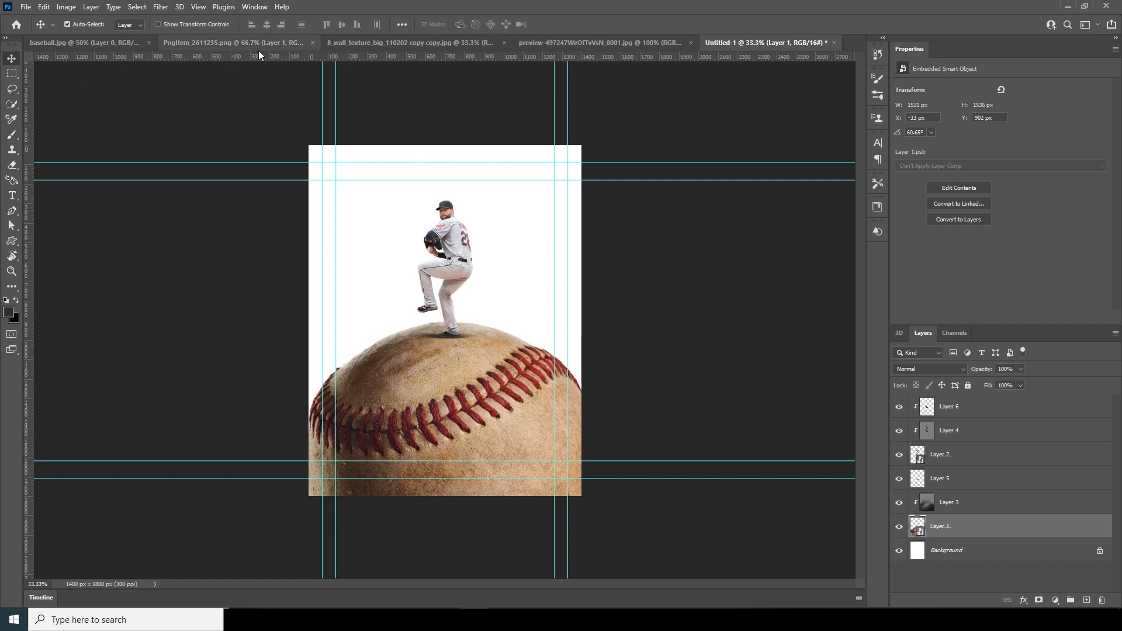
click(246, 40)
click(433, 44)
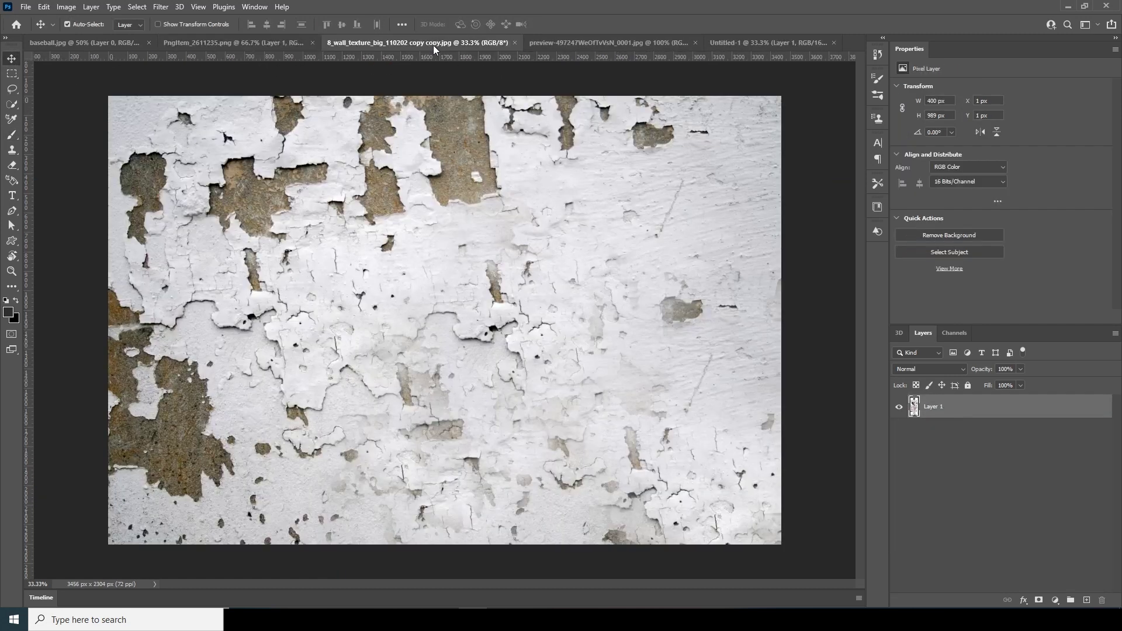
click(583, 43)
drag(753, 41, 532, 292)
key(Return)
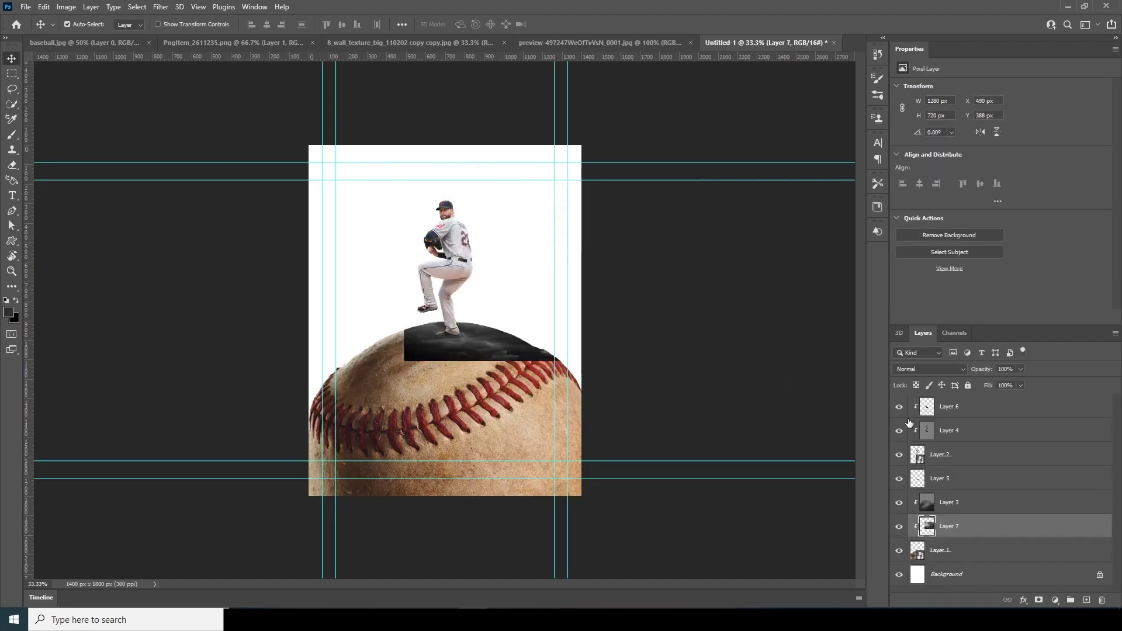
drag(956, 539, 950, 561)
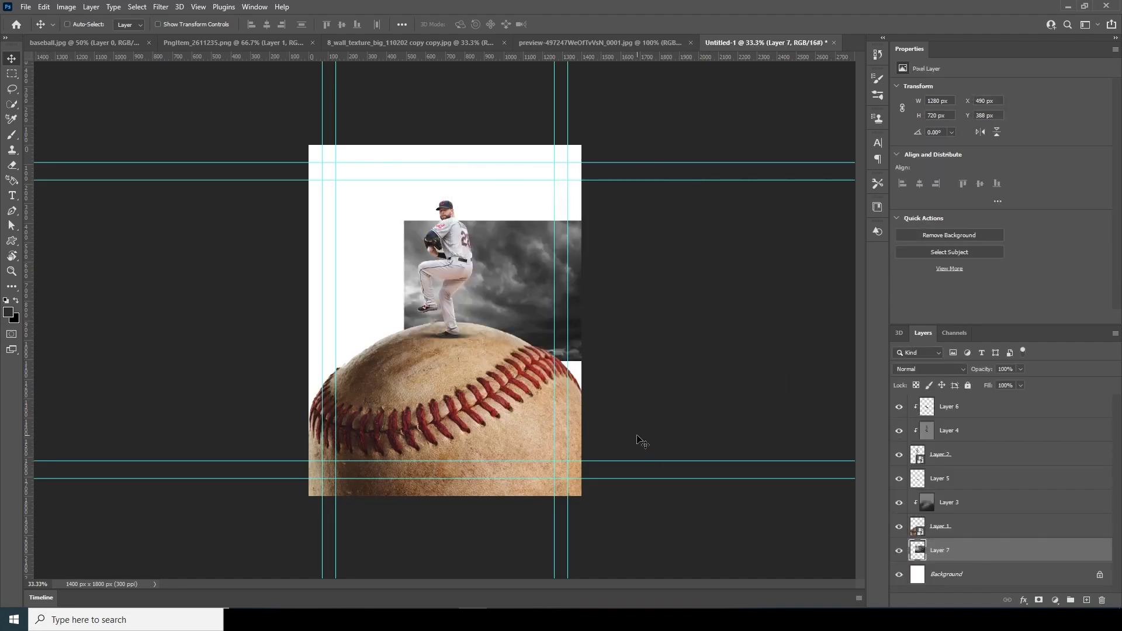
Step: Enlarge the cloud layer to about 285% to fill the background and flip it horizontally
key(ctrl+t)
drag(655, 360, 885, 490)
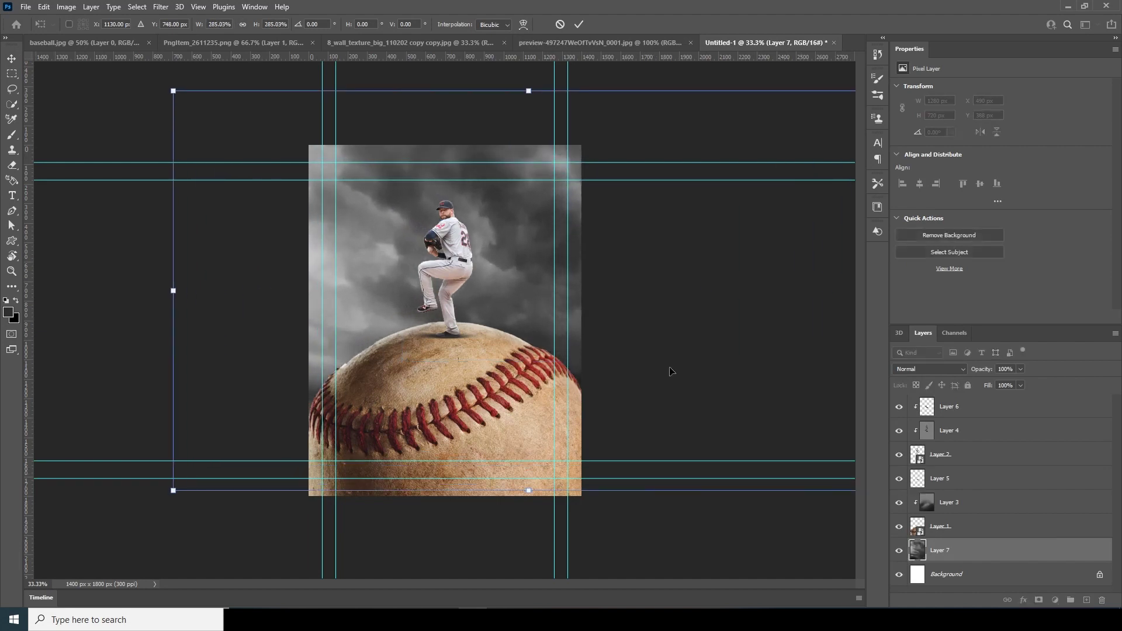
mouse_move(521, 292)
mouse_down()
mouse_move(506, 298)
mouse_move(539, 293)
mouse_up()
right_click(486, 260)
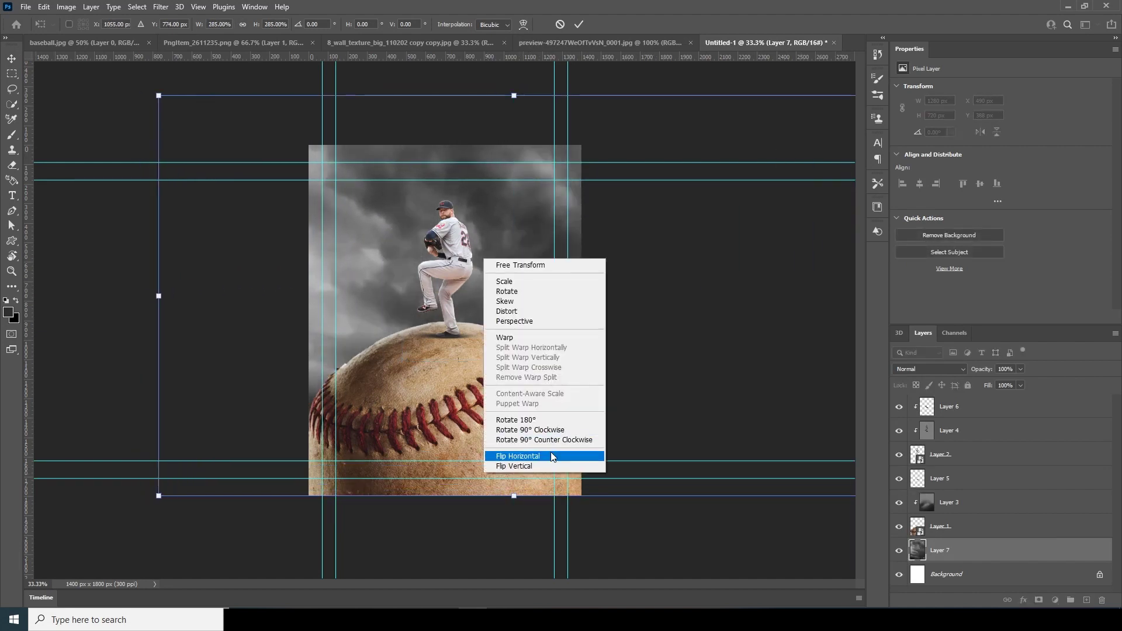
click(552, 457)
drag(532, 355, 430, 348)
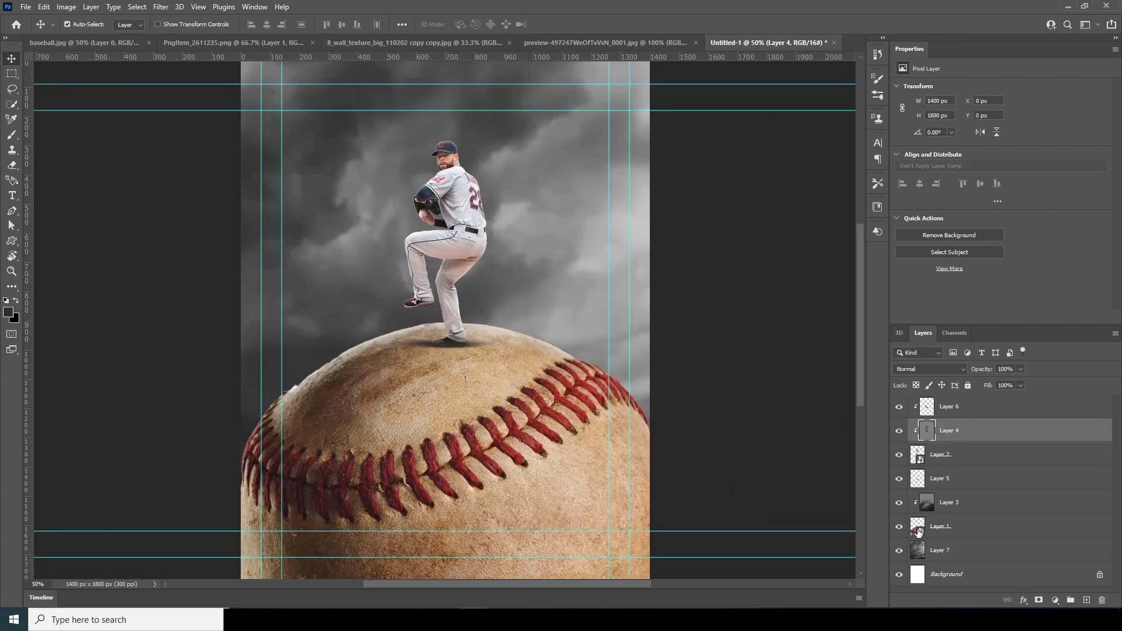
Step: Start the Camera Raw Filter on the baseball layer, setting Highlights to -79 and Shadows to +71
click(920, 530)
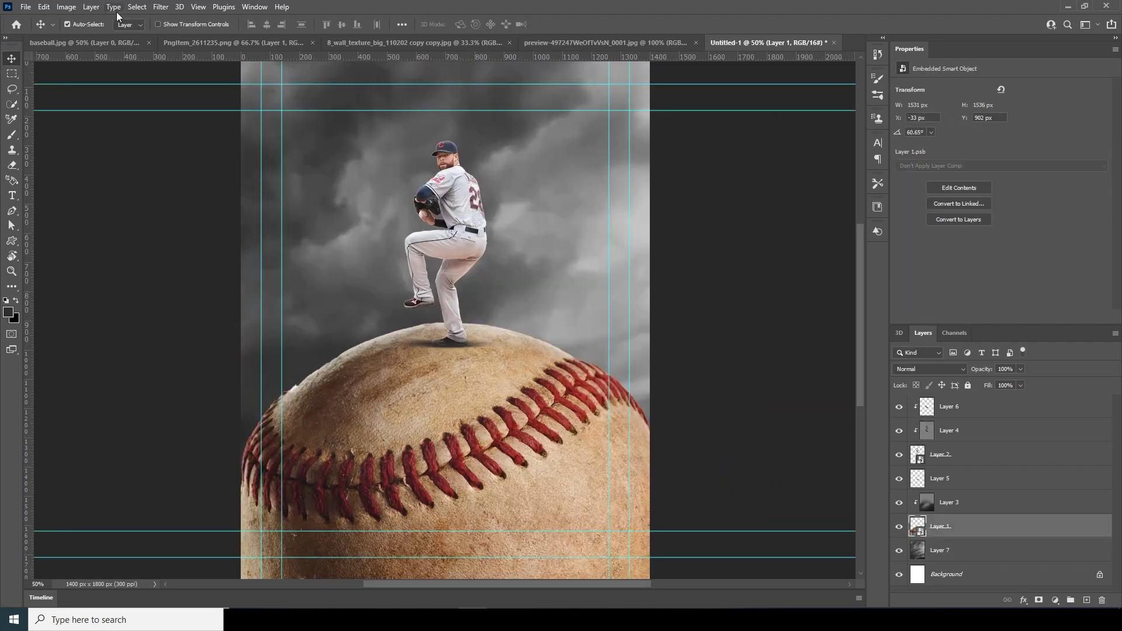
click(161, 6)
click(193, 93)
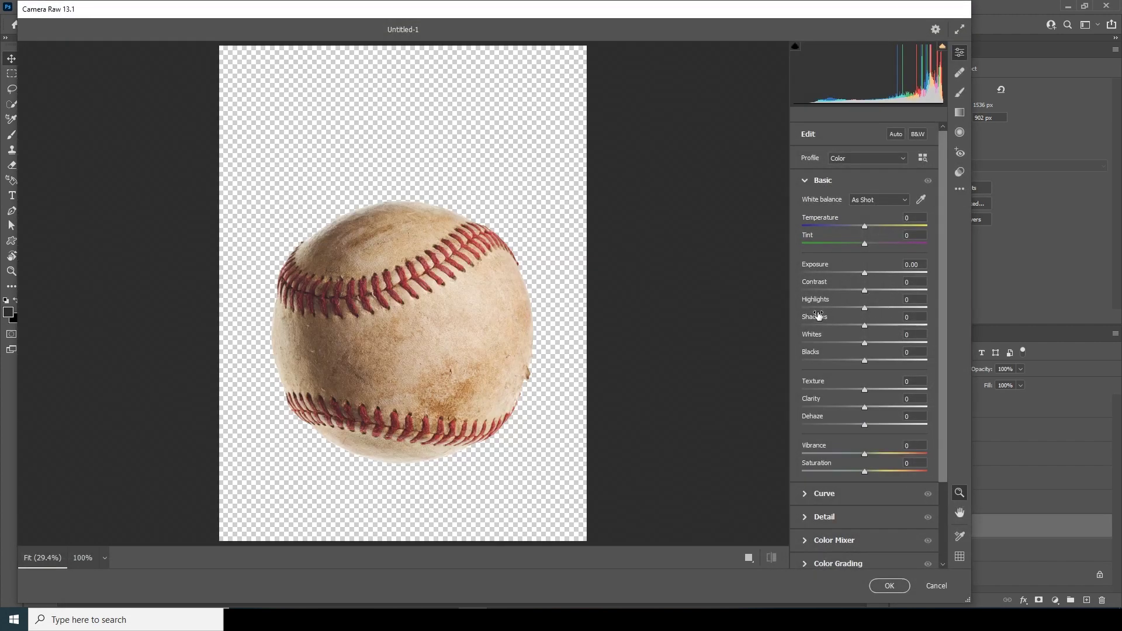
click(815, 308)
drag(903, 328, 910, 322)
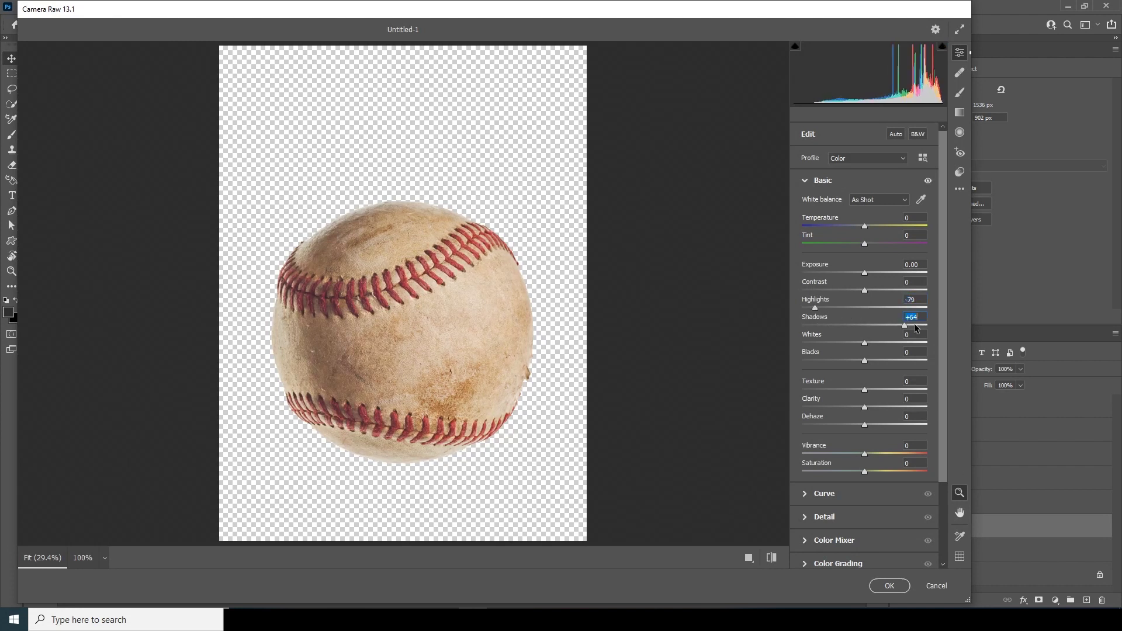
Step: Set the baseball's Texture to +37, Clarity to +75 and Vibrance to about -49, and apply the Camera Raw adjustments
click(887, 389)
click(900, 407)
drag(900, 406, 911, 408)
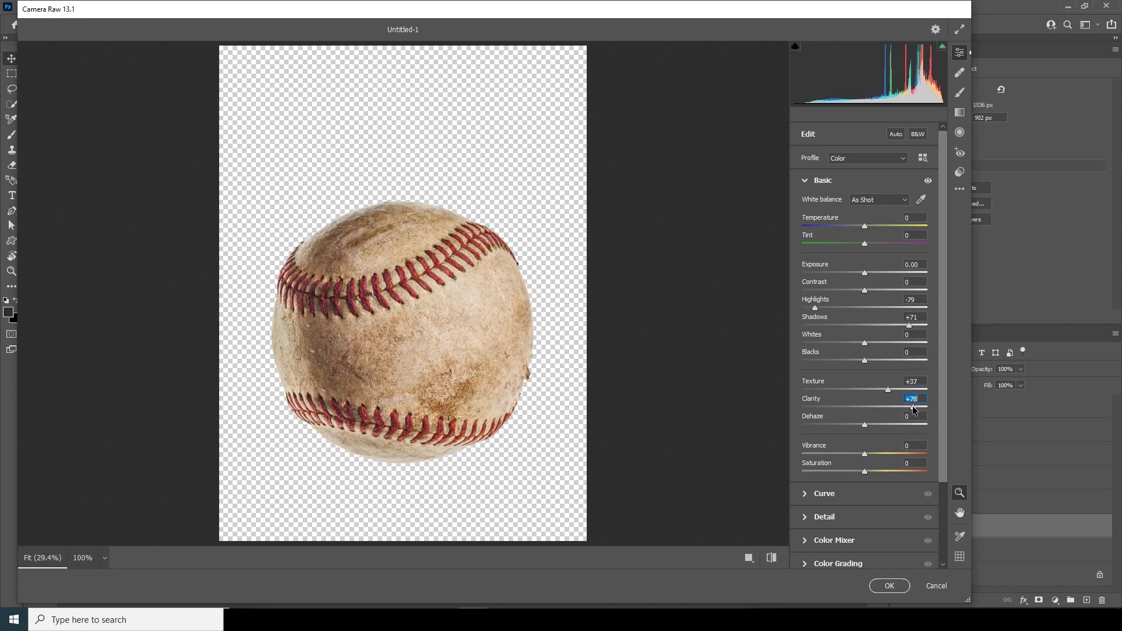
click(825, 455)
drag(826, 456, 835, 457)
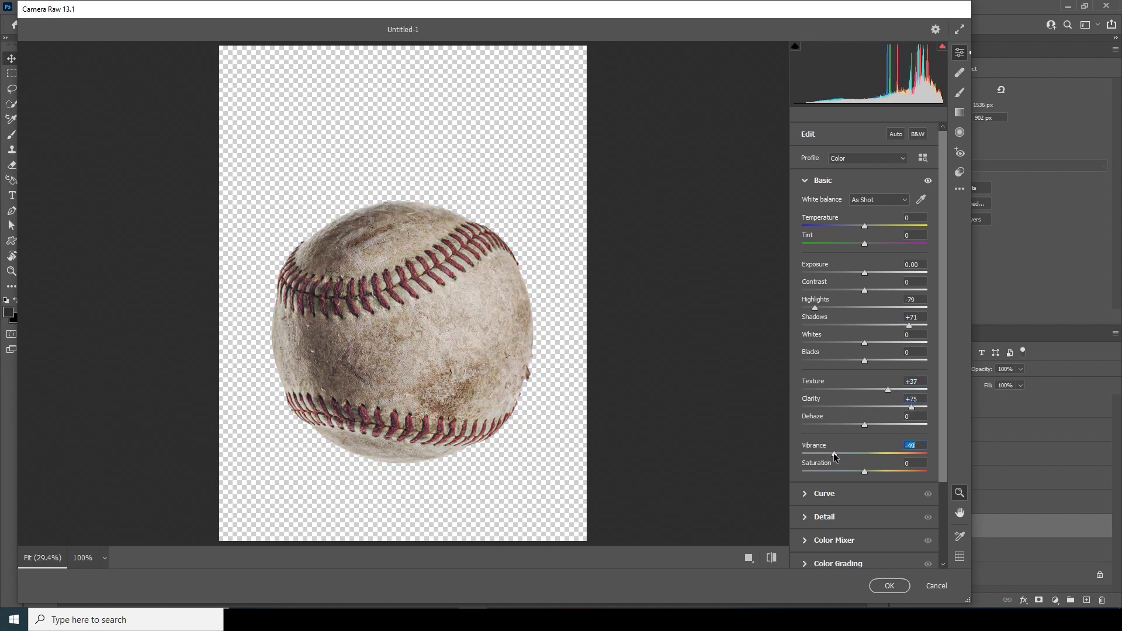
click(889, 585)
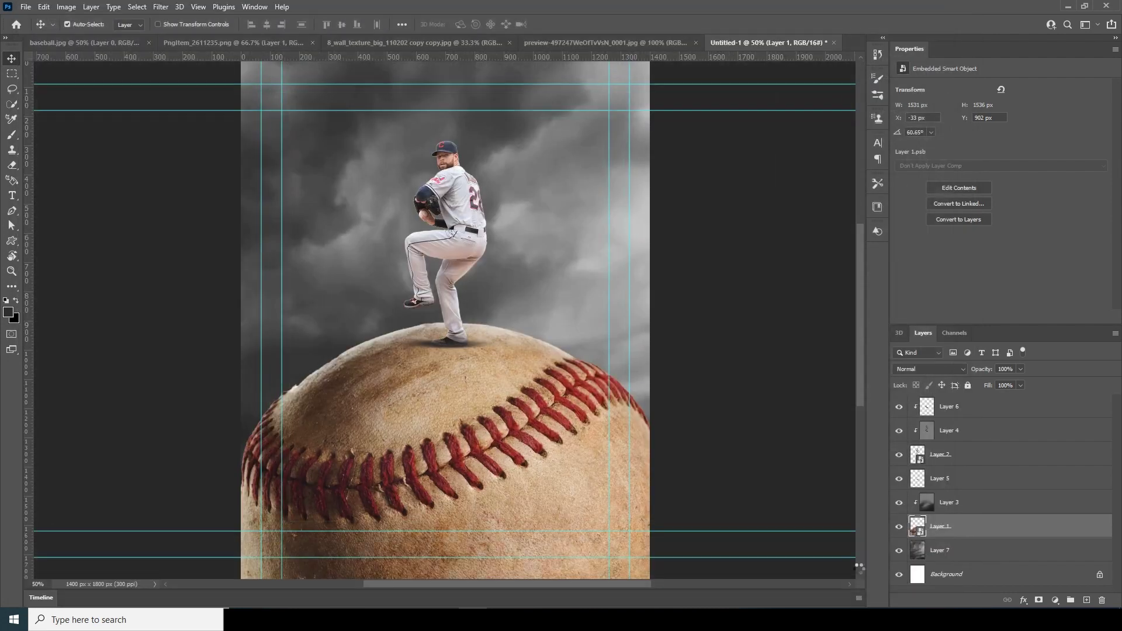
key(ctrl+minus)
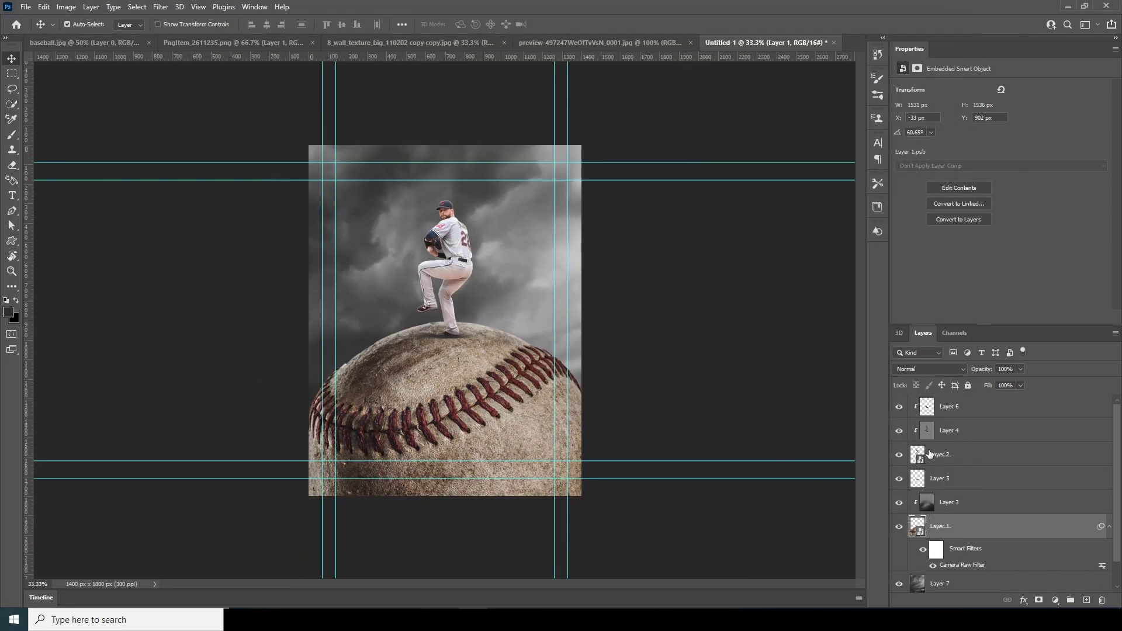
Step: Start the Camera Raw Filter on the pitcher layer, setting Clarity to +82 and Texture to +33
click(915, 455)
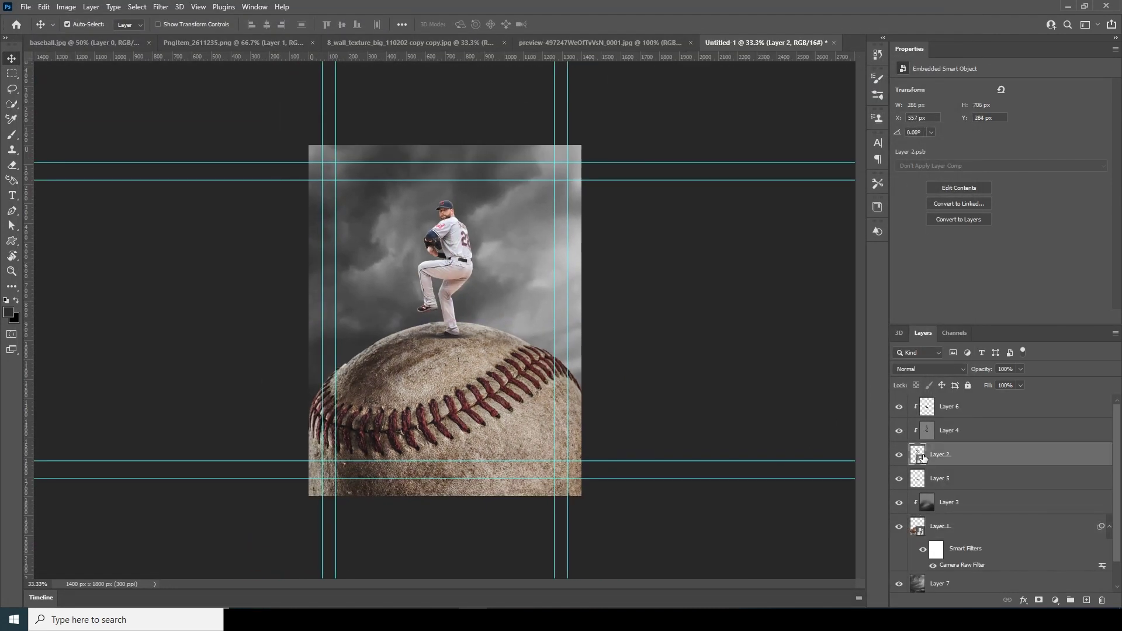
click(157, 7)
click(523, 202)
key(ctrl+shift+a)
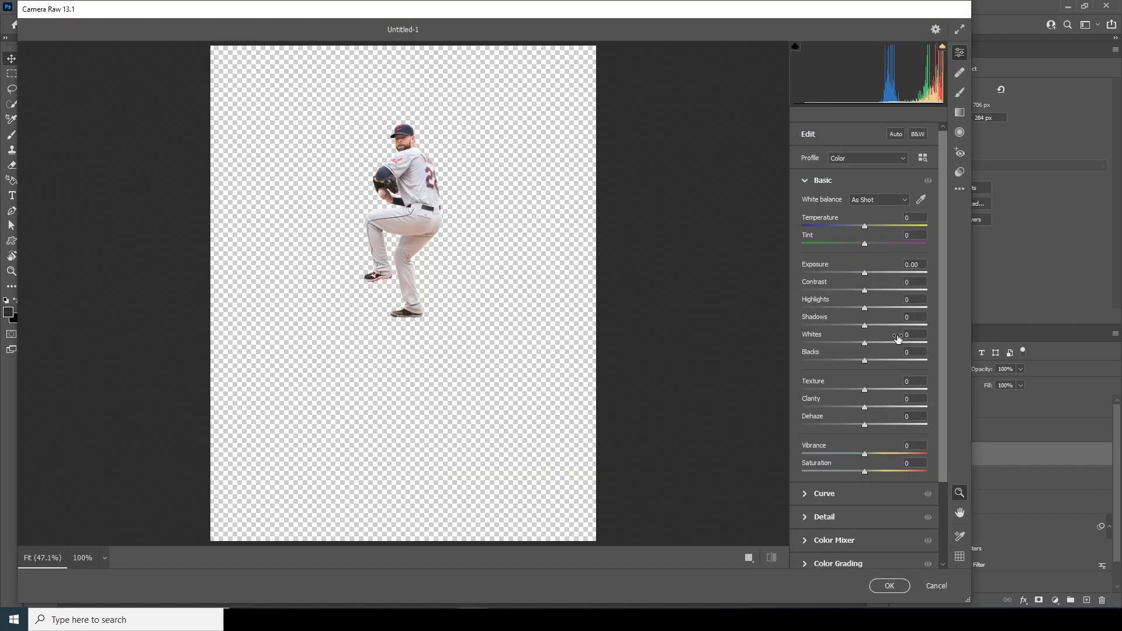
click(914, 408)
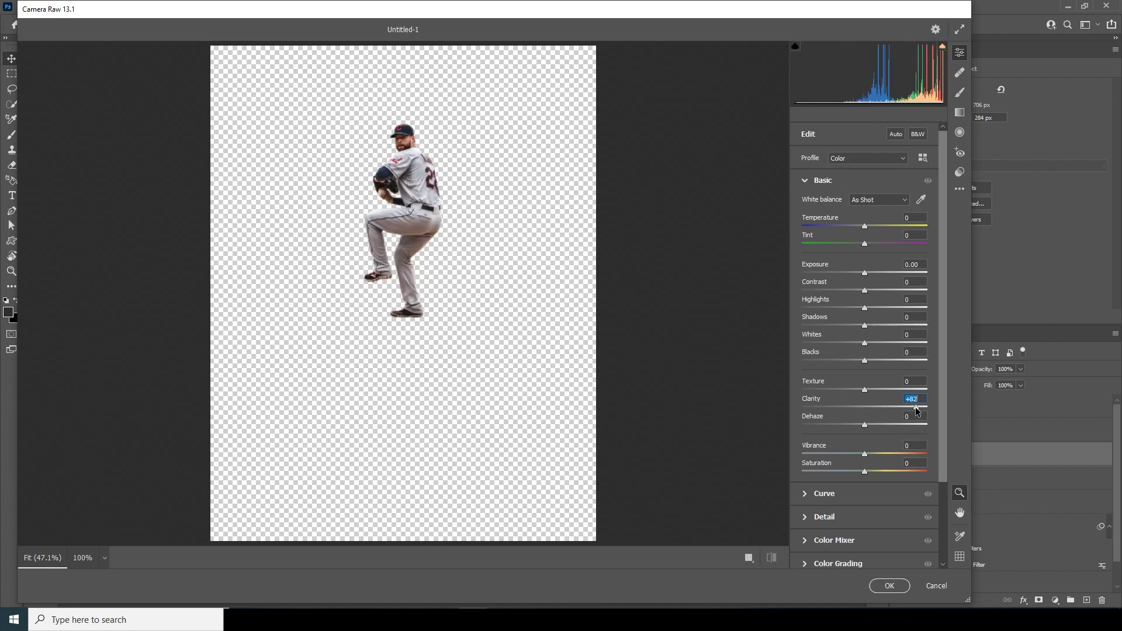
click(886, 389)
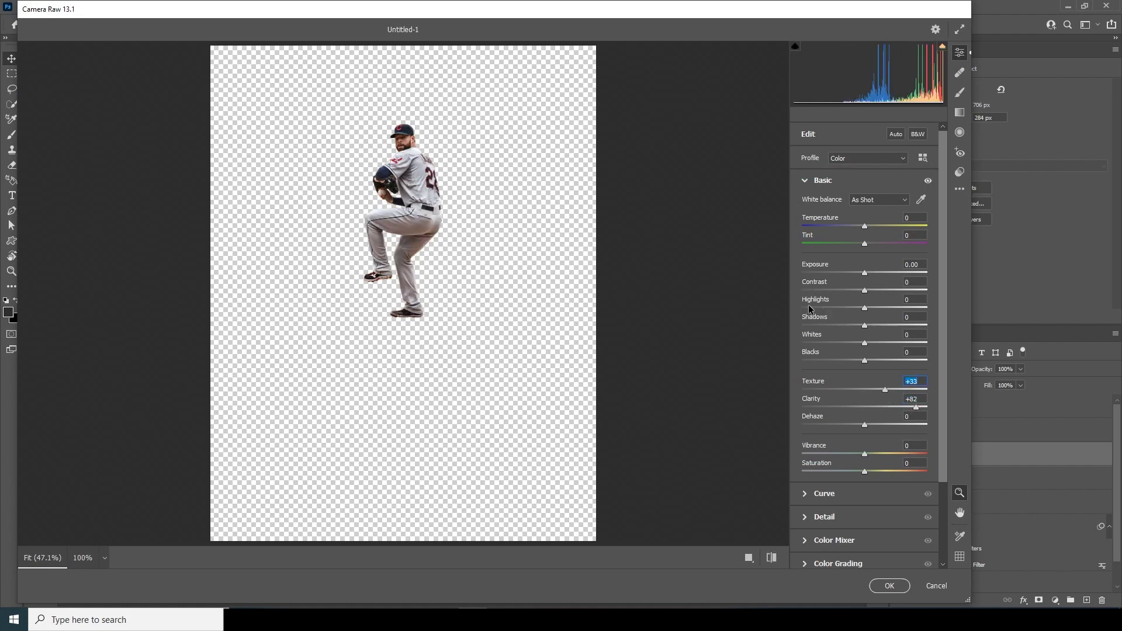
Step: Set the pitcher's Highlights to -100 and Vibrance to -88
drag(810, 309, 802, 306)
scroll(941, 469, down, 3)
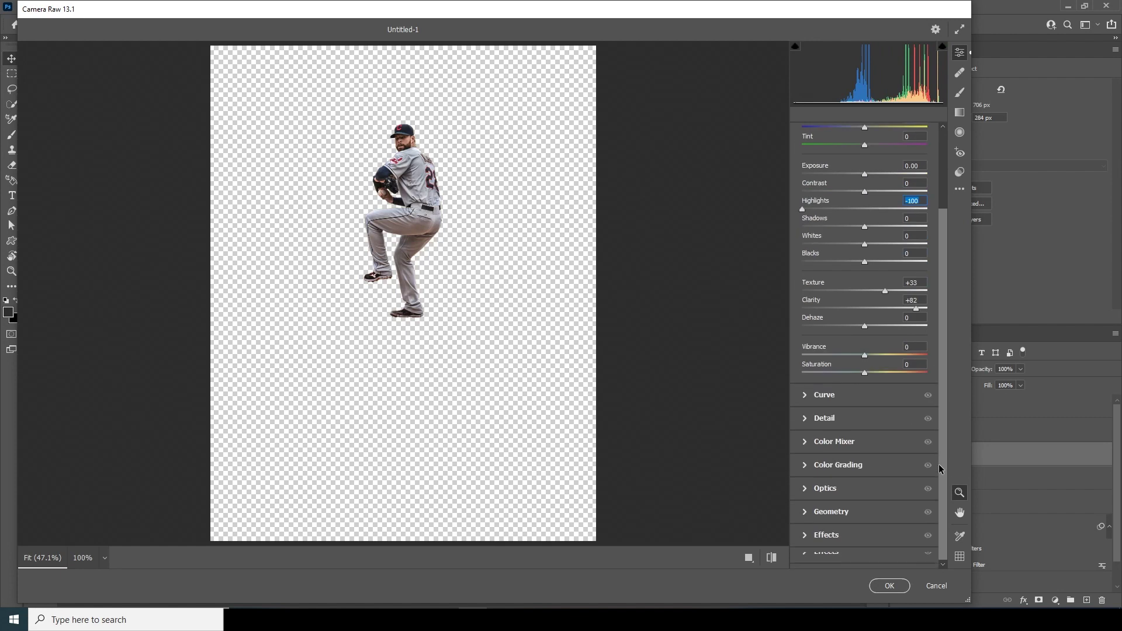
drag(814, 353, 809, 353)
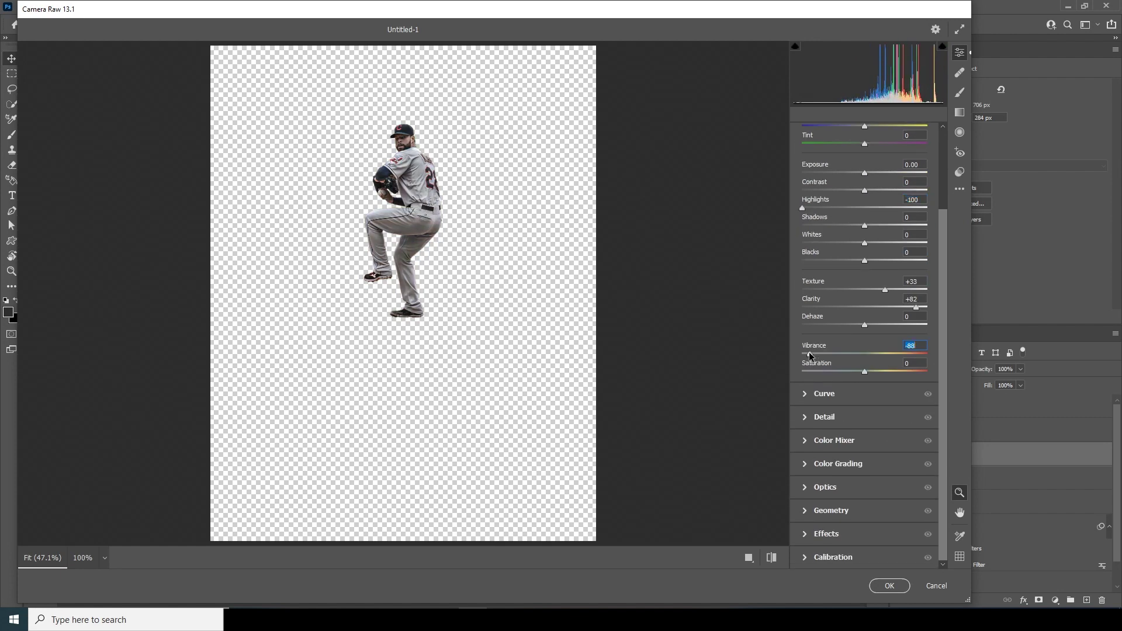
click(946, 562)
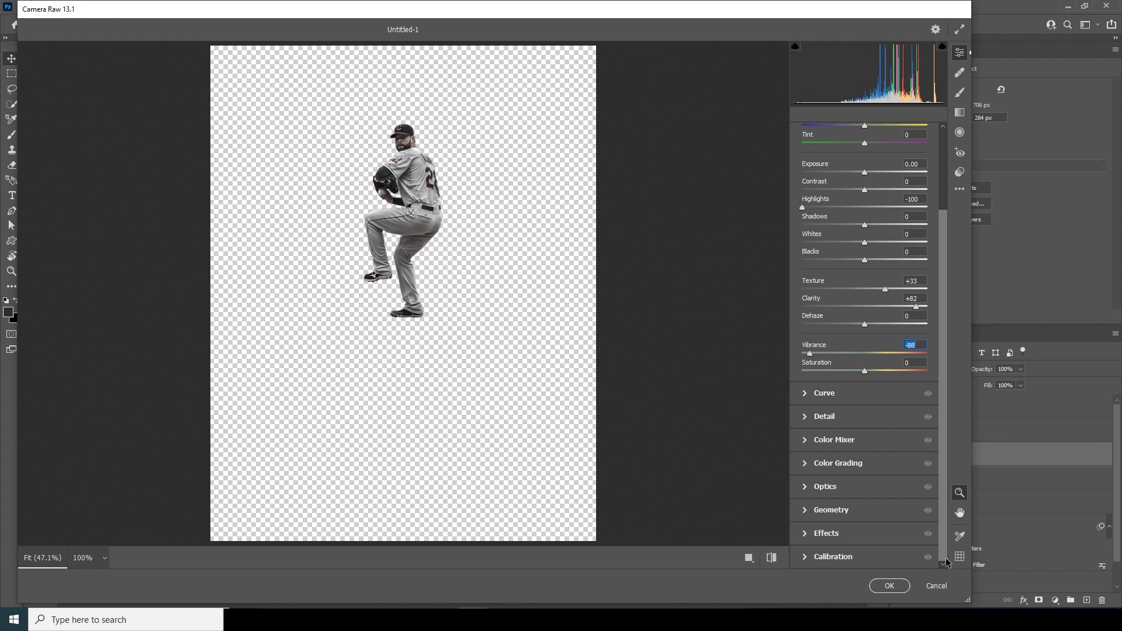
Step: Set the pitcher's Noise Reduction to 50 and Color Noise Reduction to 58, and apply the Camera Raw adjustments
click(810, 418)
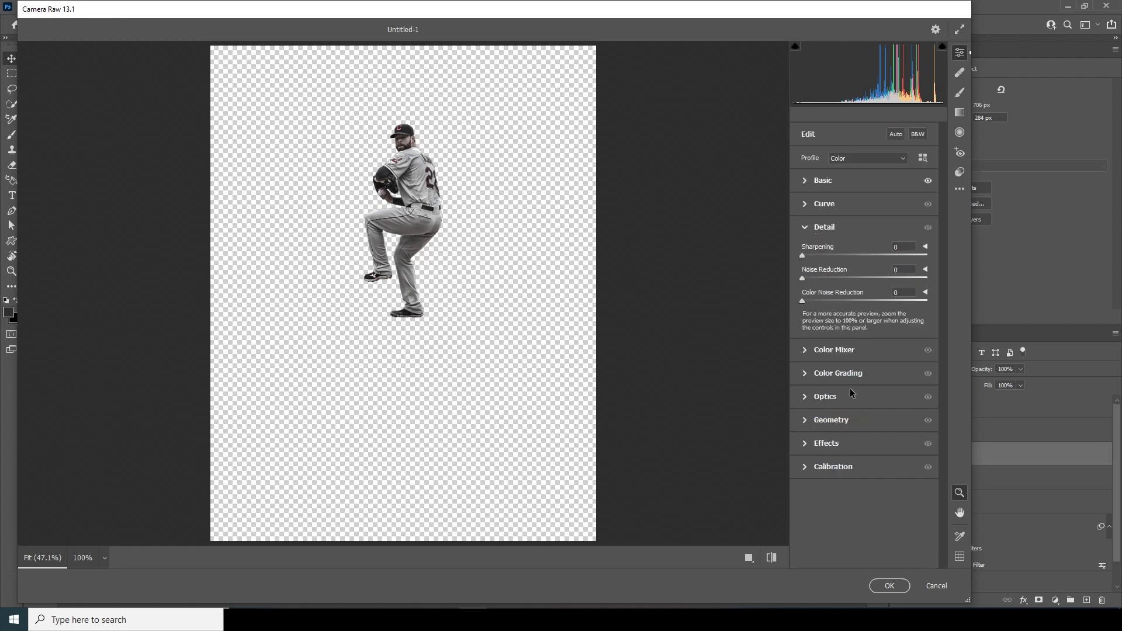
click(865, 282)
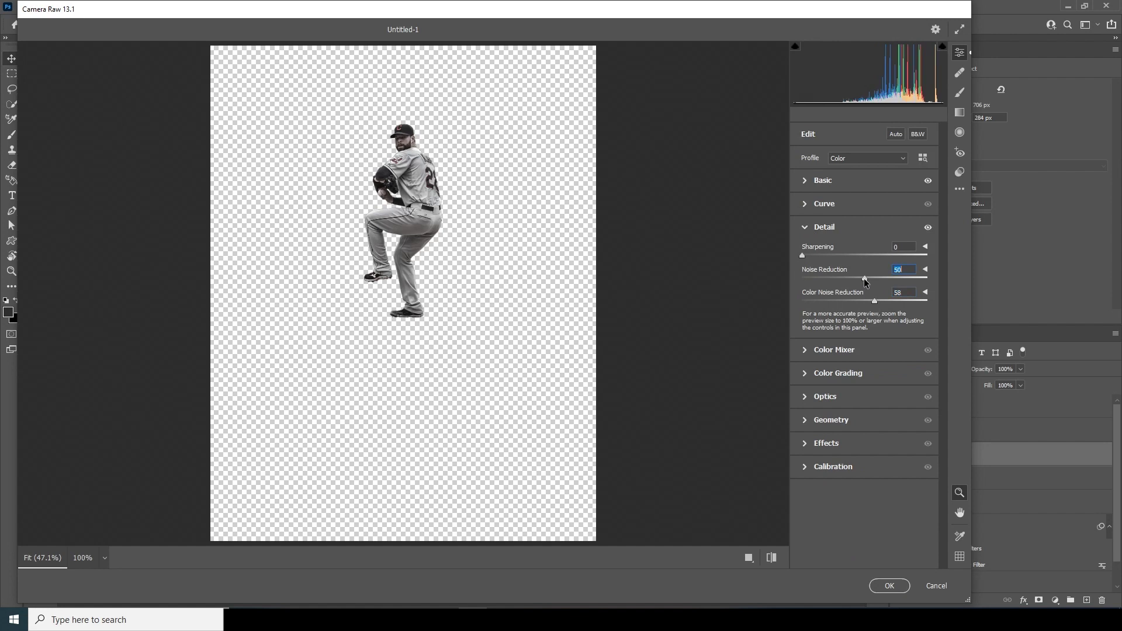
click(889, 585)
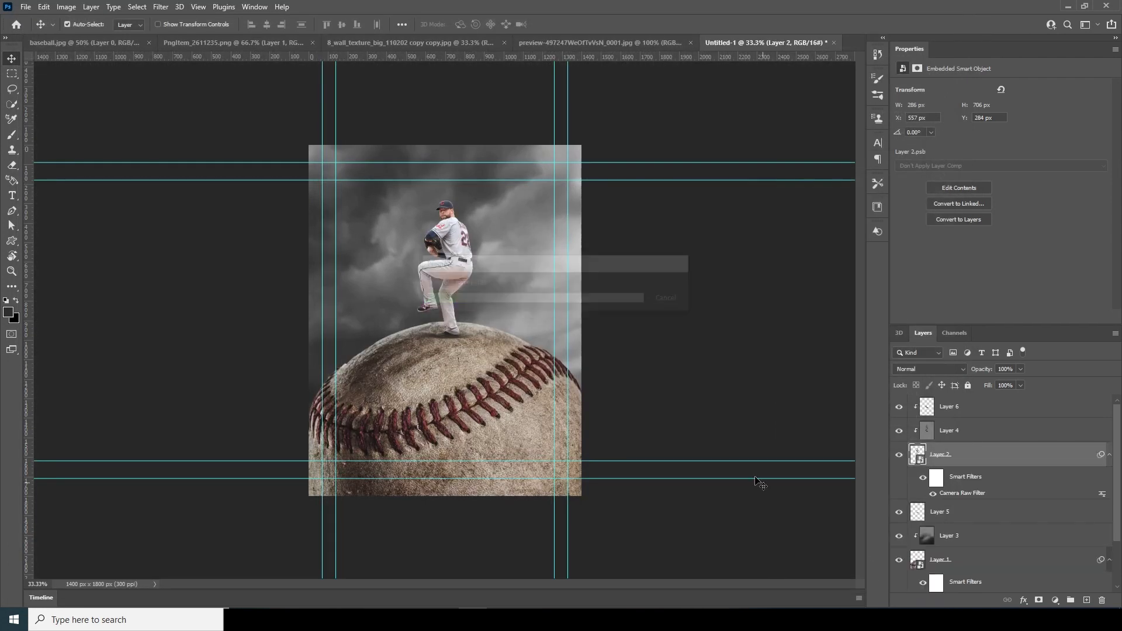
key(ctrl+plus)
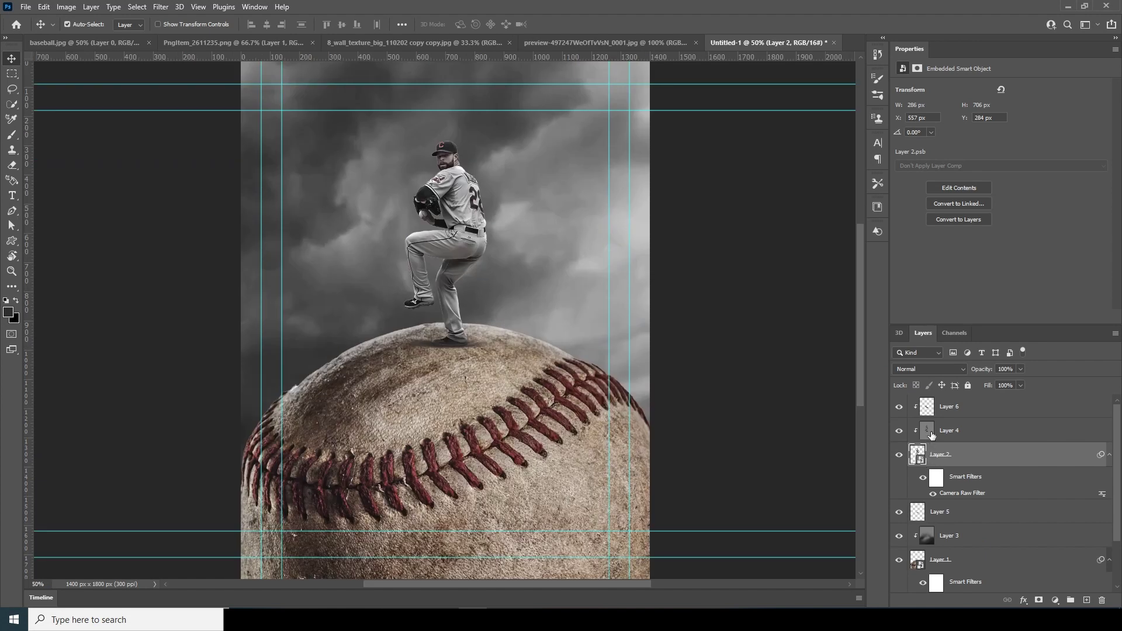
Step: Add a new clipped layer above Layer 4 and set the brush's foreground color to light grey #dbdbdb
click(932, 432)
click(1086, 600)
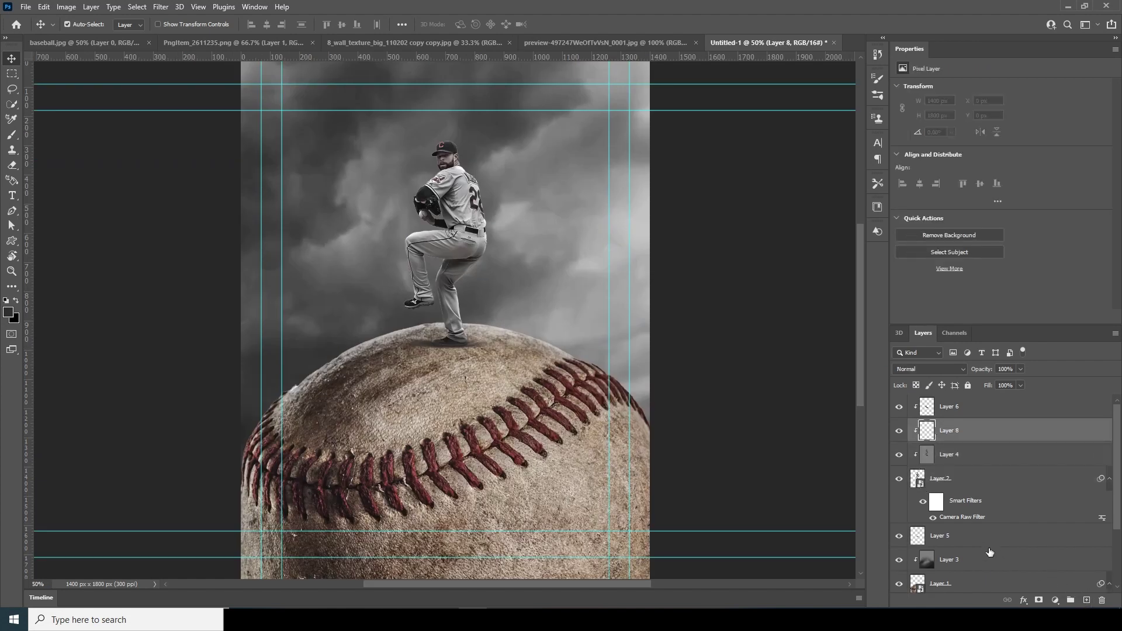
key(b)
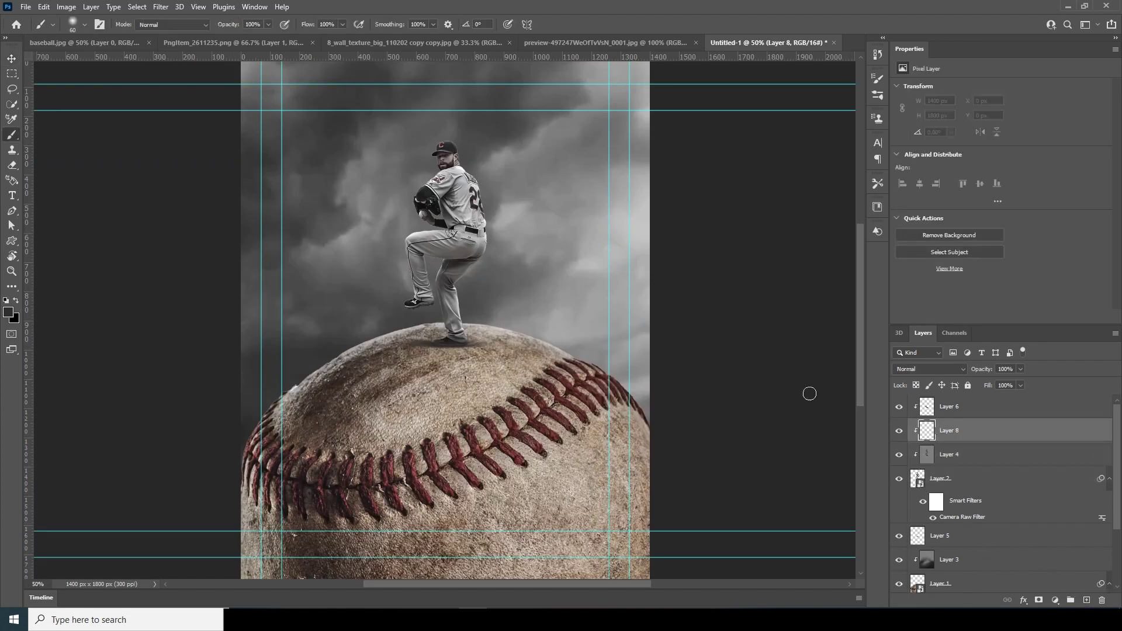
click(9, 313)
drag(653, 303, 646, 306)
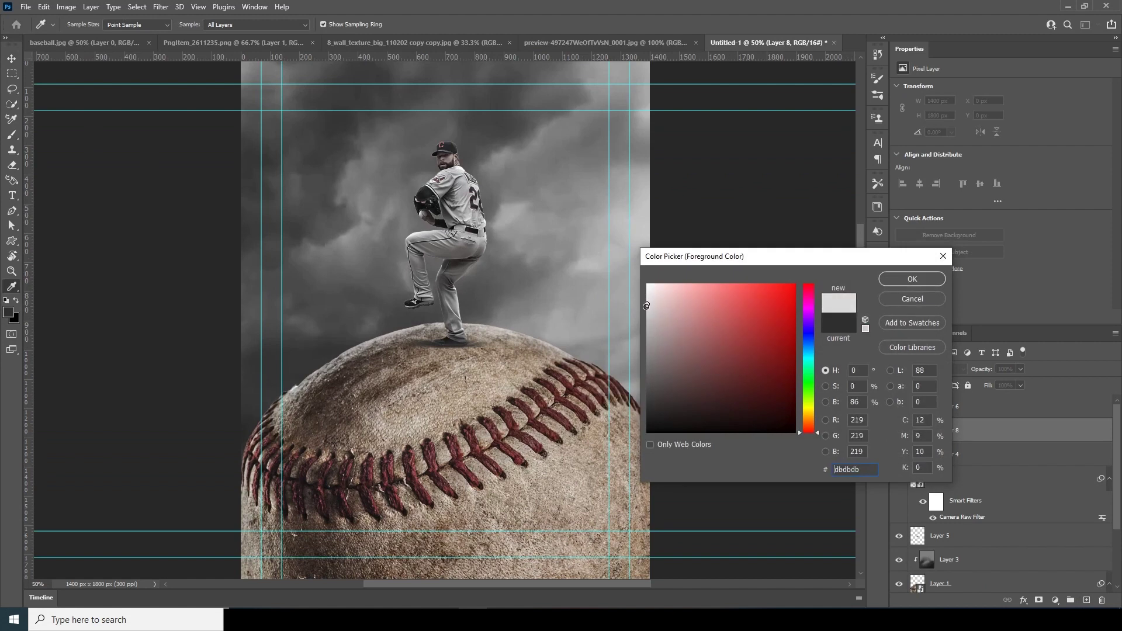
click(899, 281)
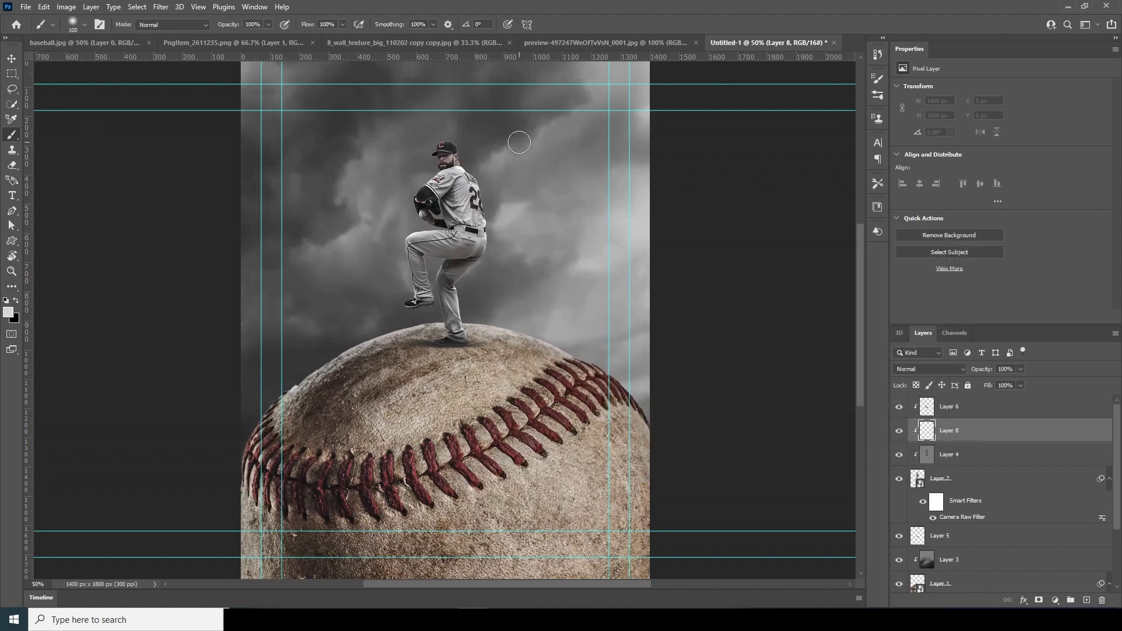
Step: Paint soft light along the pitcher's back with an enlarged brush, and reduce the brush to 175 px
key(bracketright)
key(bracketright)
key(bracketright)
key(bracketright)
key(bracketright)
key(bracketright)
key(bracketright)
mouse_move(513, 112)
mouse_down()
mouse_move(529, 173)
mouse_move(515, 128)
mouse_move(533, 137)
mouse_move(543, 185)
mouse_move(517, 287)
mouse_move(486, 280)
mouse_move(482, 294)
mouse_move(507, 261)
mouse_move(517, 207)
mouse_move(504, 146)
mouse_move(468, 120)
mouse_move(499, 157)
mouse_move(512, 234)
mouse_move(504, 271)
mouse_up()
key(bracketleft)
key(bracketleft)
key(bracketleft)
key(bracketleft)
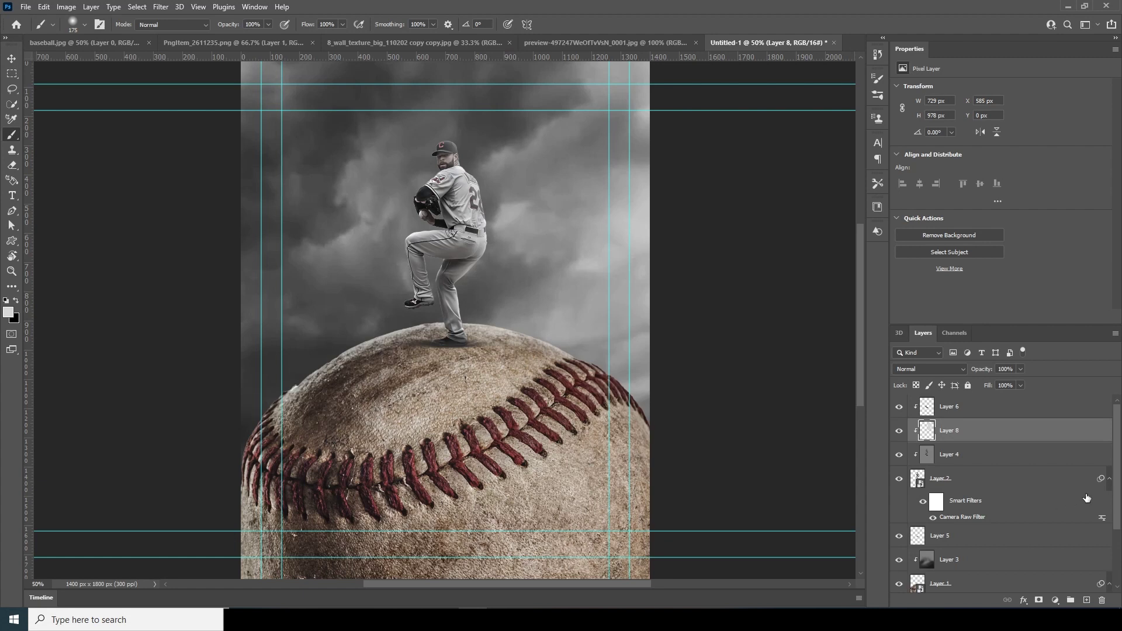
Step: Add a new layer above Layer 3 and paint a light glow behind the pitcher's front side with a 250 px brush
scroll(1058, 559, down, 2)
click(932, 517)
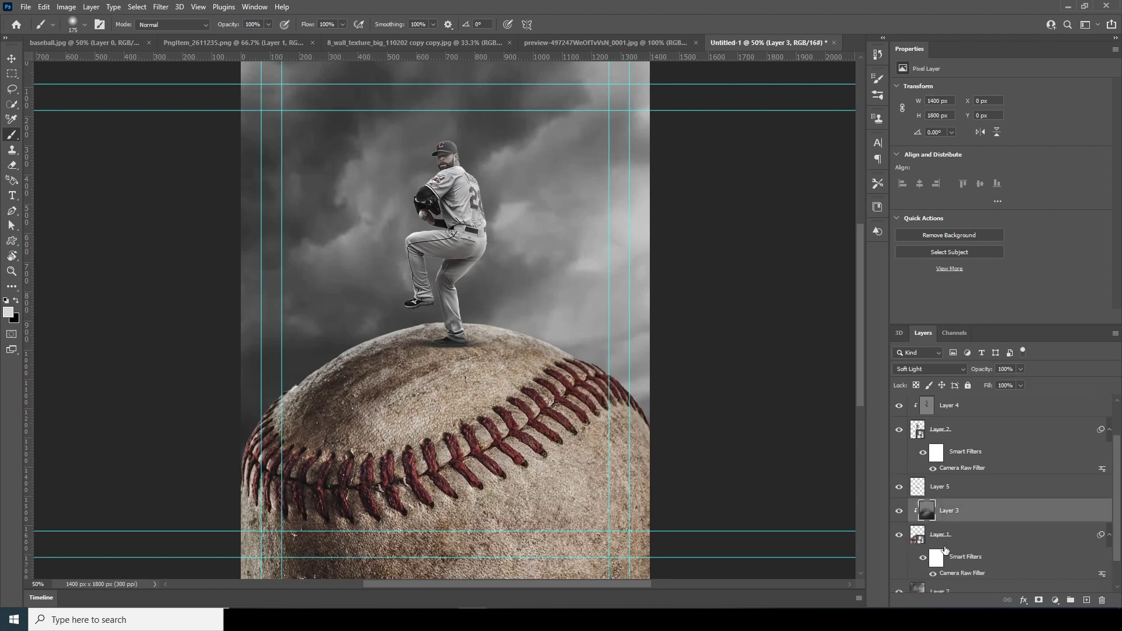
click(1083, 600)
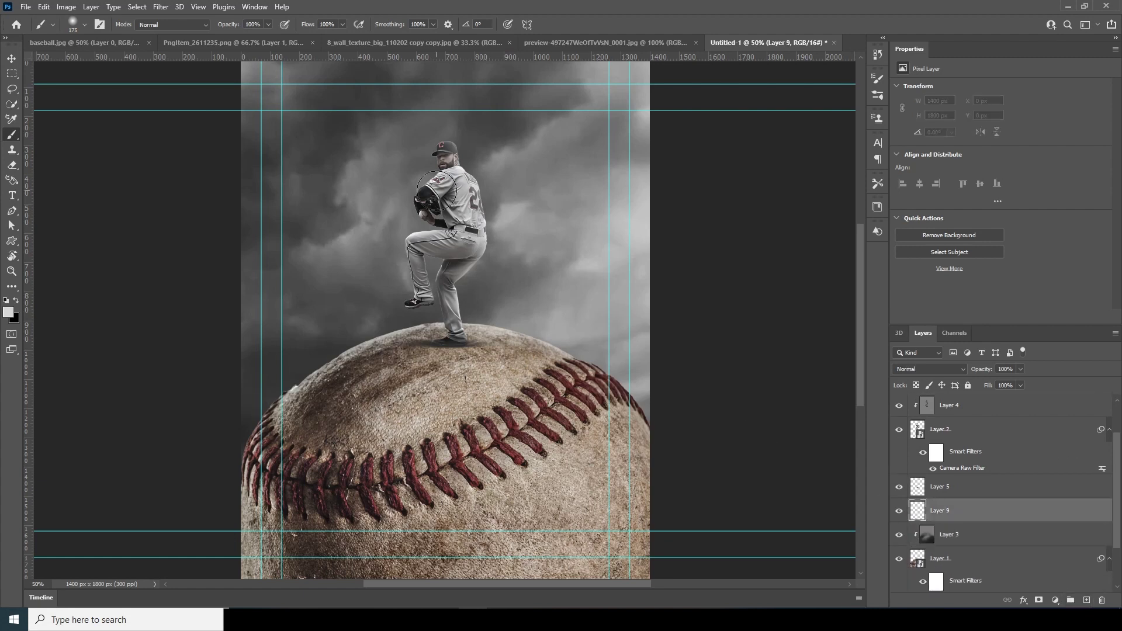
key(bracketright)
key(bracketleft)
key(bracketleft)
mouse_move(413, 146)
mouse_down()
mouse_move(403, 223)
mouse_move(422, 275)
mouse_move(416, 309)
mouse_up()
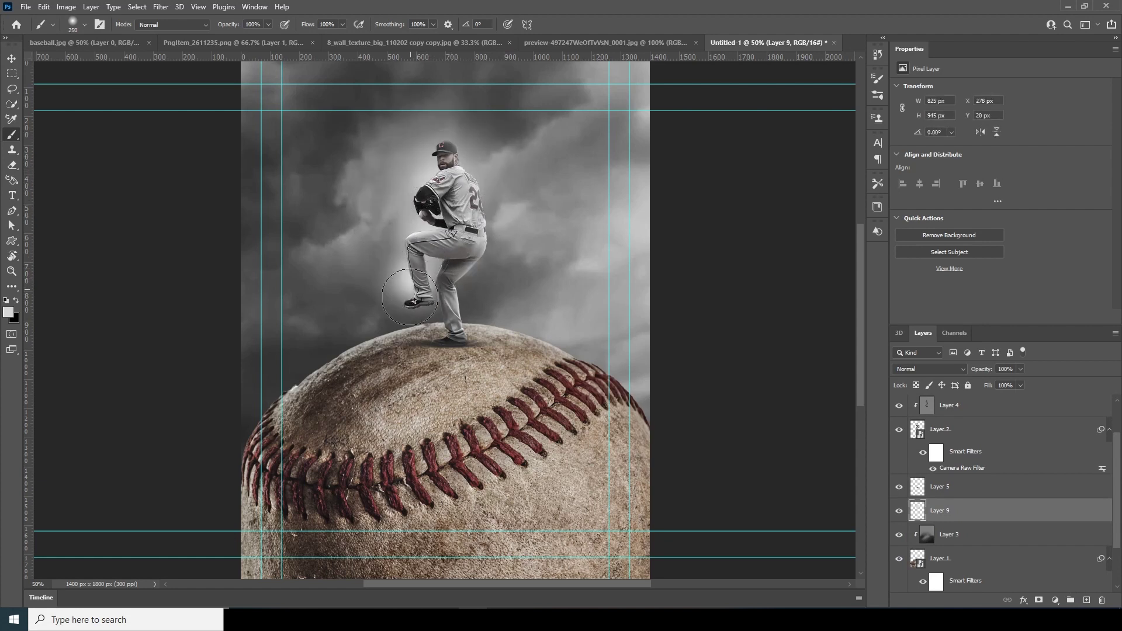
Step: Enlarge the brush to 500 px and extend the glow around the pitcher's legs and over the top of the baseball
key(bracketright)
key(bracketright)
key(bracketright)
key(bracketright)
key(bracketright)
key(bracketright)
mouse_move(465, 261)
mouse_down()
mouse_move(457, 318)
mouse_move(350, 318)
mouse_up()
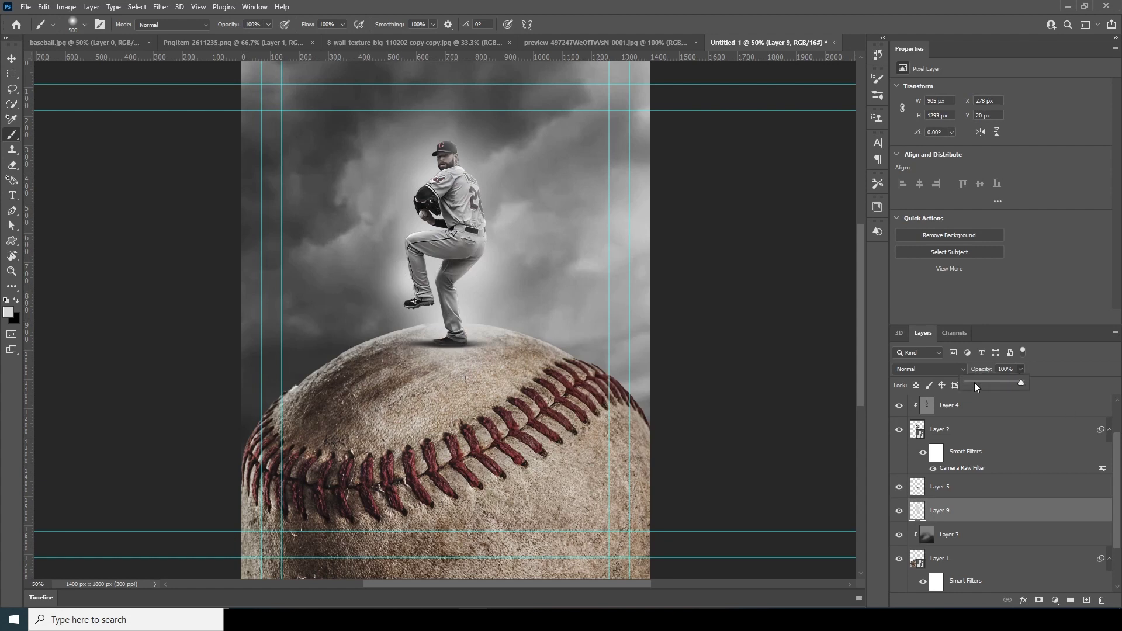
Step: Lower the glow layer's opacity to 20% and add more glow around the pitcher's head with a 400 px brush
click(974, 383)
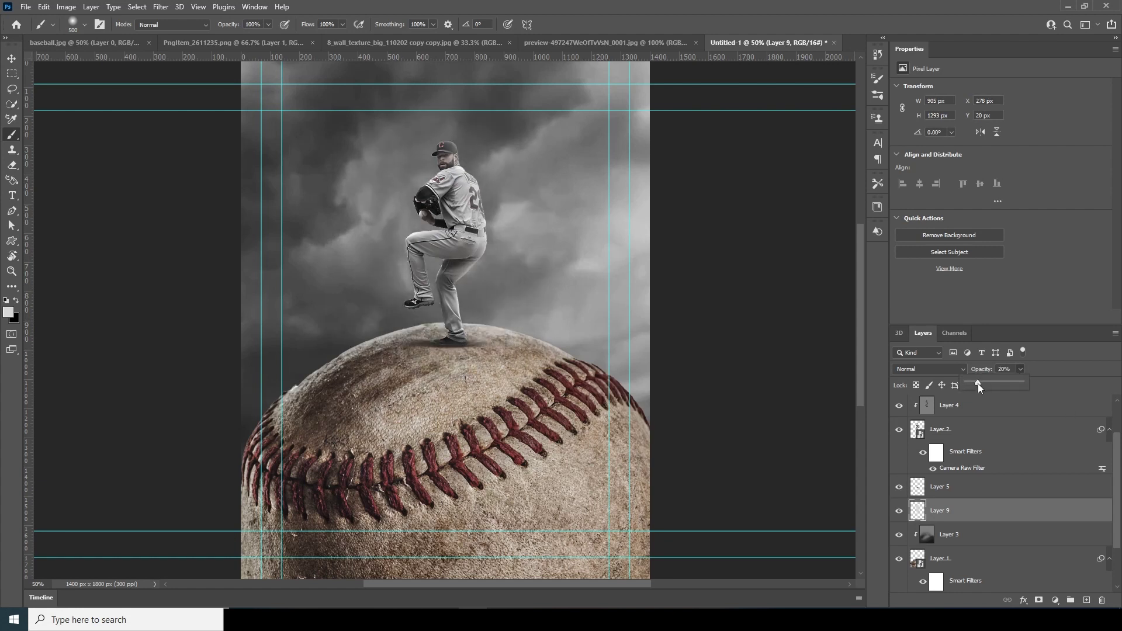
key(bracketleft)
mouse_move(463, 157)
mouse_down()
mouse_move(561, 131)
mouse_move(431, 166)
mouse_up()
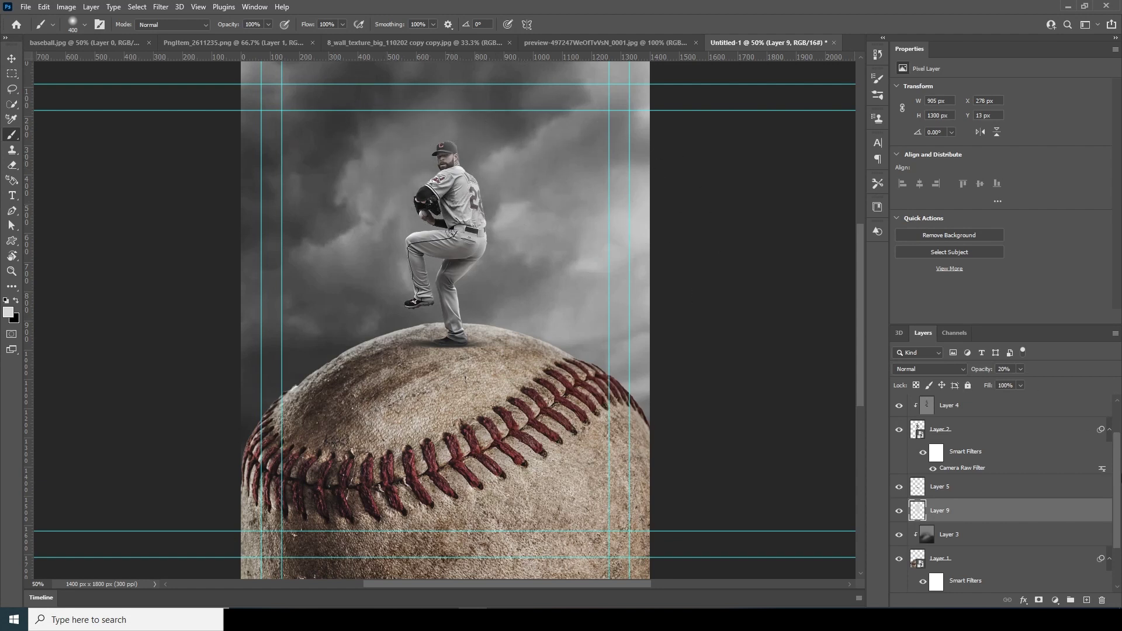
Step: Add a new layer above Layer 3 and clip it to the baseball
scroll(1099, 526, down, 3)
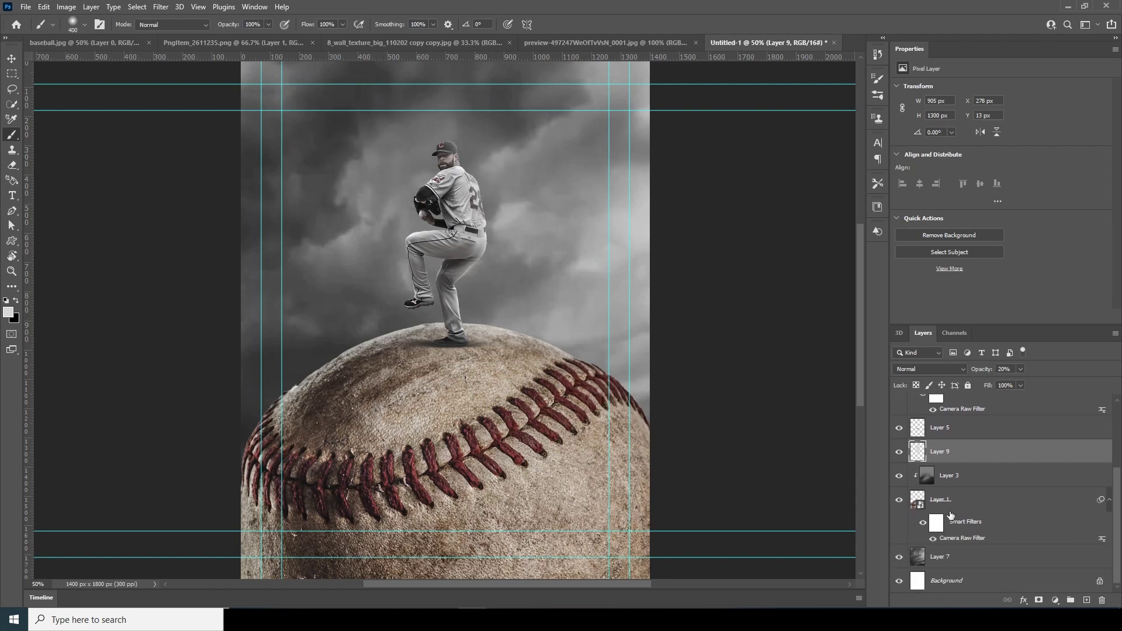
click(929, 476)
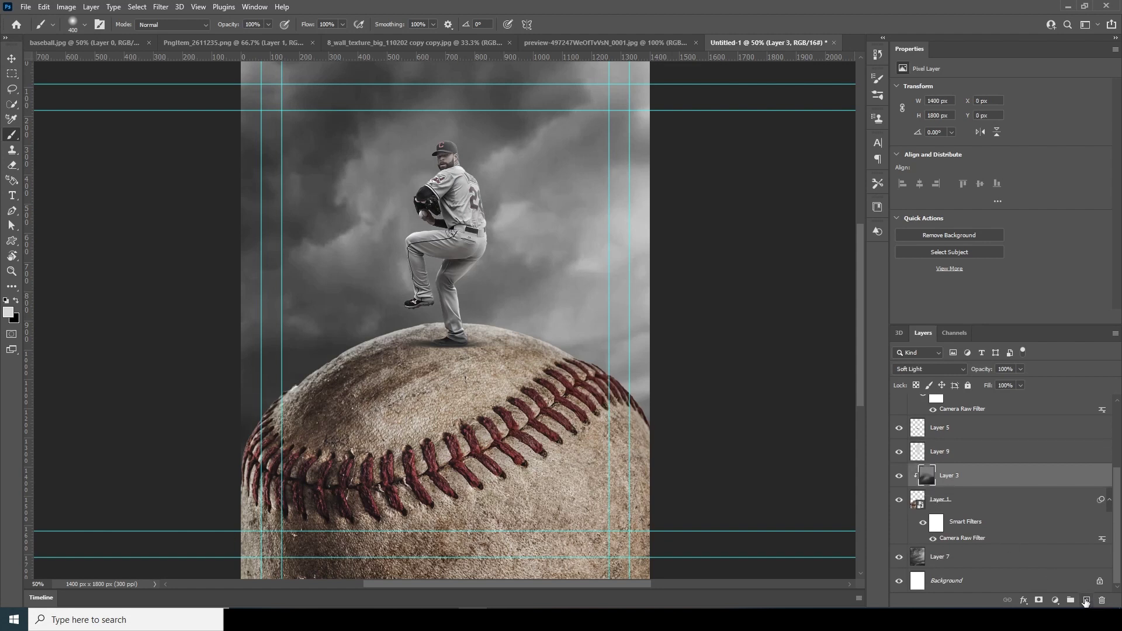
click(1085, 600)
right_click(971, 479)
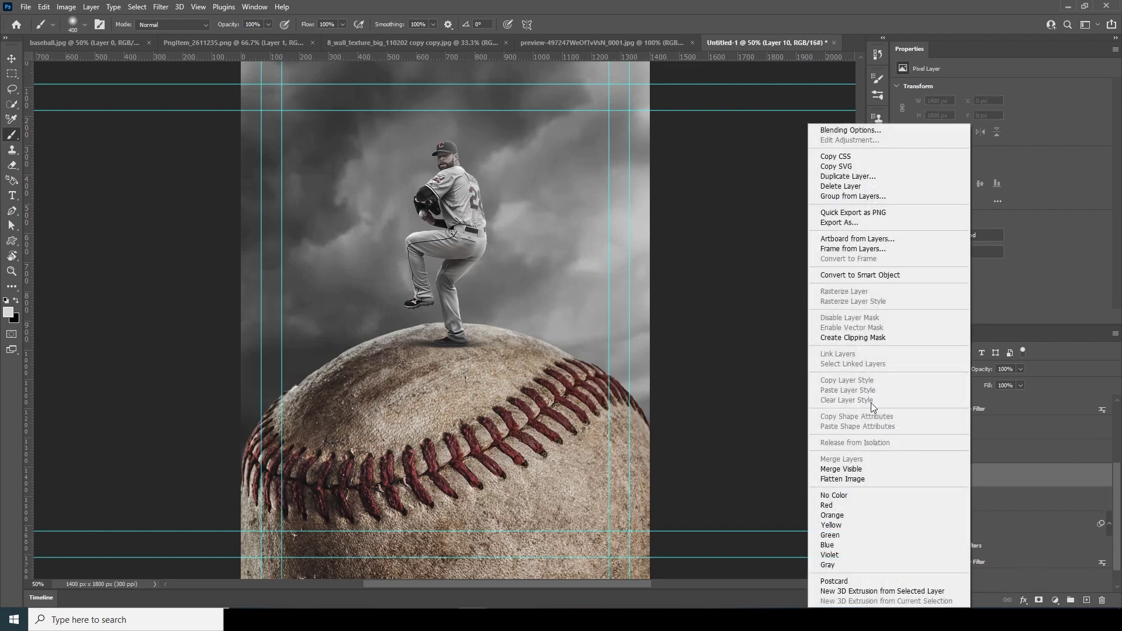
click(865, 345)
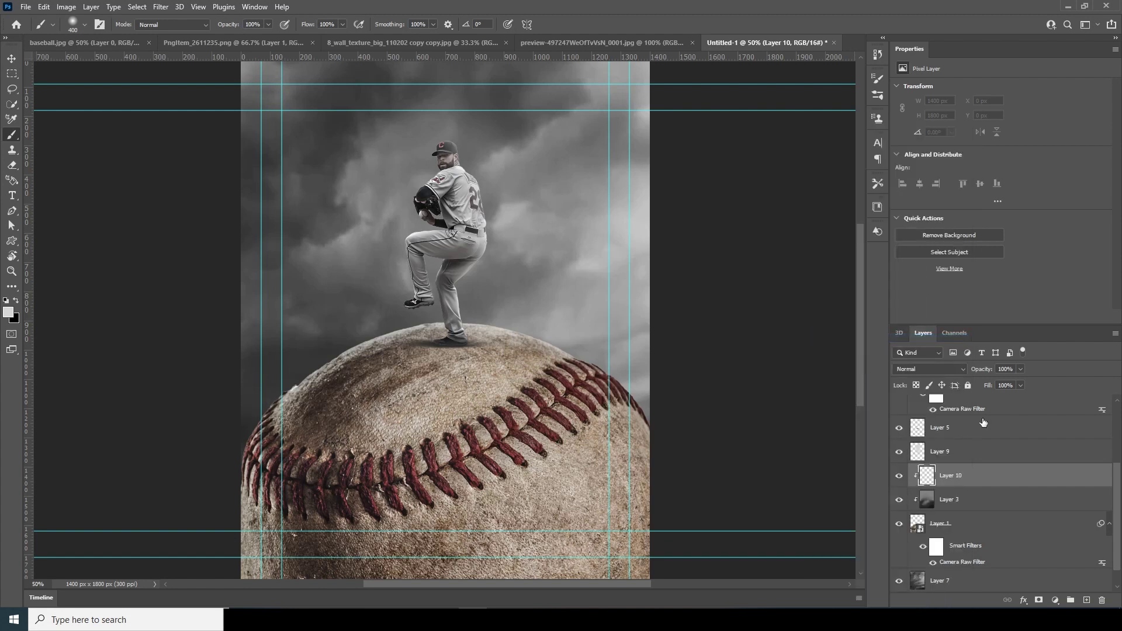
Step: Paint soft light grey haze along the baseball's upper edge on the clipped layer with a 700 px brush
key(bracketright)
key(bracketright)
key(bracketright)
mouse_move(602, 275)
mouse_down()
mouse_move(601, 223)
mouse_move(571, 243)
mouse_move(413, 216)
mouse_move(350, 228)
mouse_move(265, 260)
mouse_move(230, 363)
mouse_up()
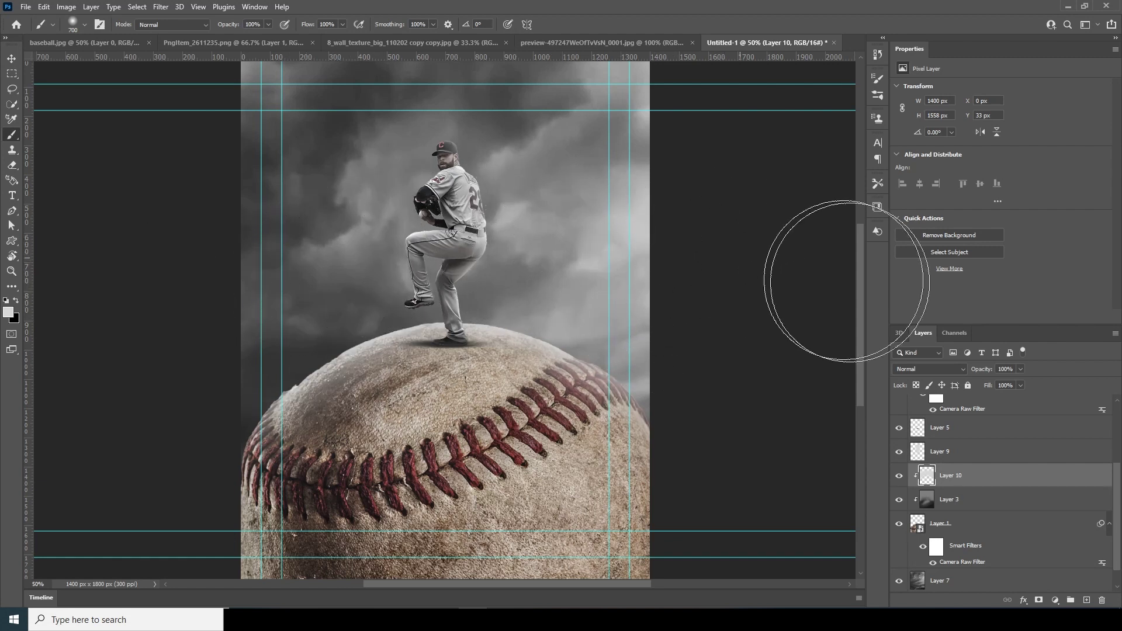
key(ctrl+minus)
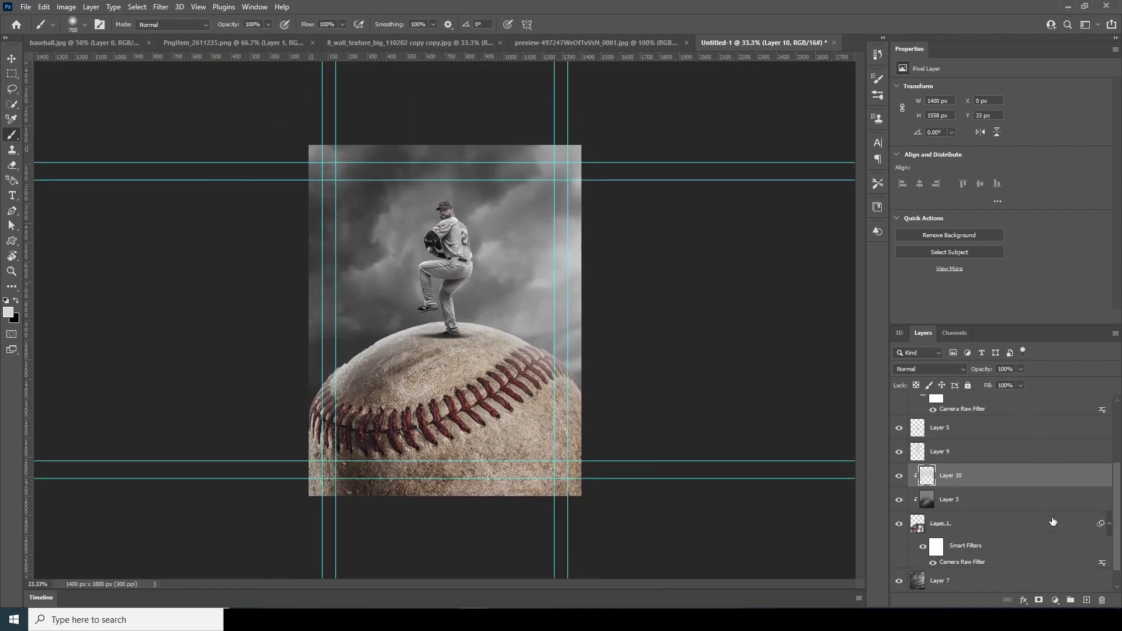
Step: Scale the storm cloud layer (Layer 7) to about 105.6% and shift it left so brighter clouds sit behind the pitcher
click(919, 579)
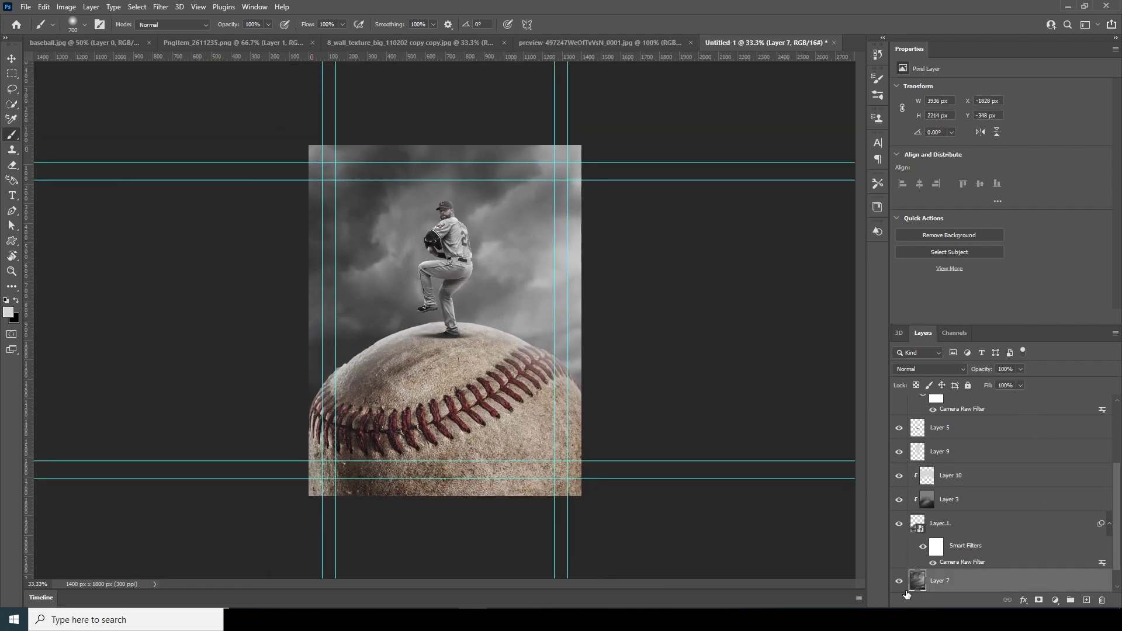
key(ctrl+t)
drag(555, 362, 487, 359)
drag(651, 506, 660, 517)
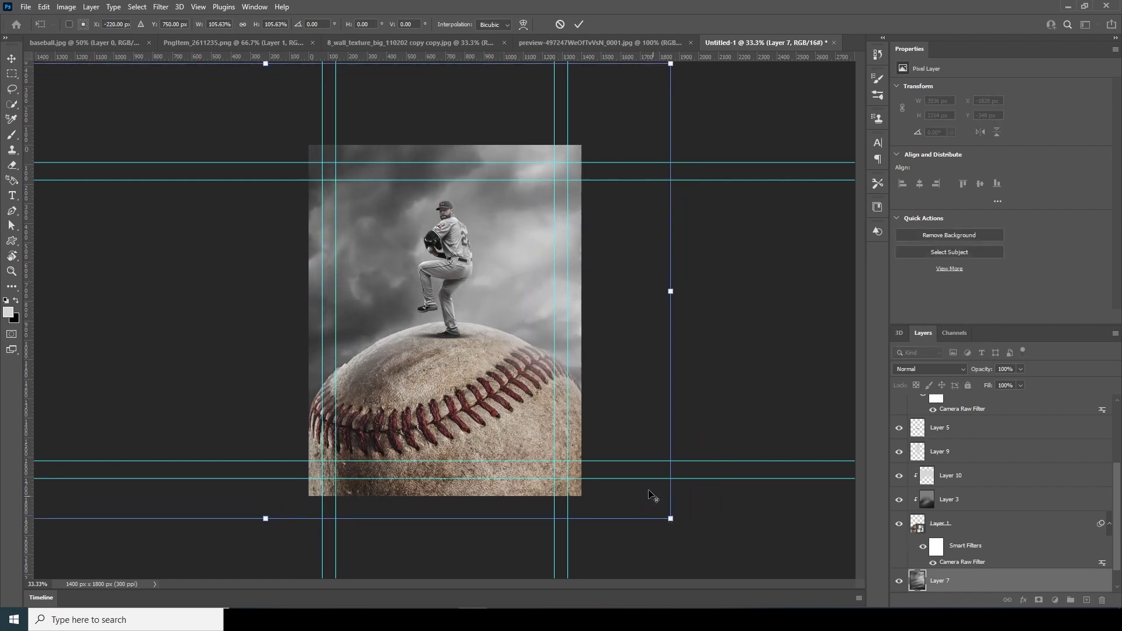
mouse_move(619, 440)
mouse_down()
mouse_move(565, 432)
mouse_move(577, 439)
mouse_up()
key(Return)
key(b)
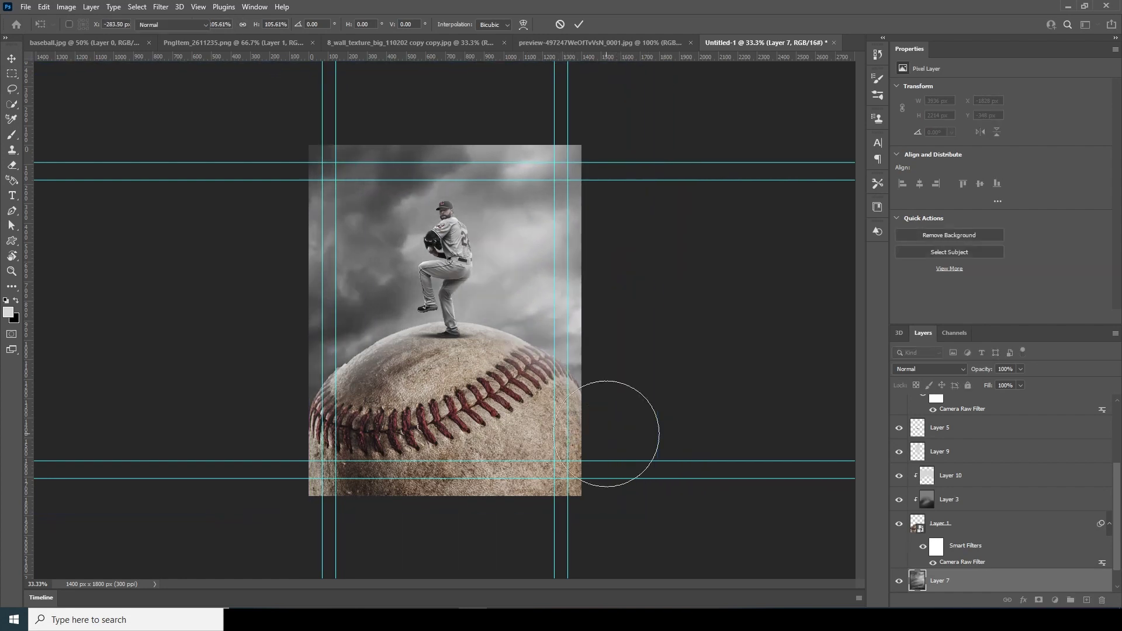
key(ctrl+plus)
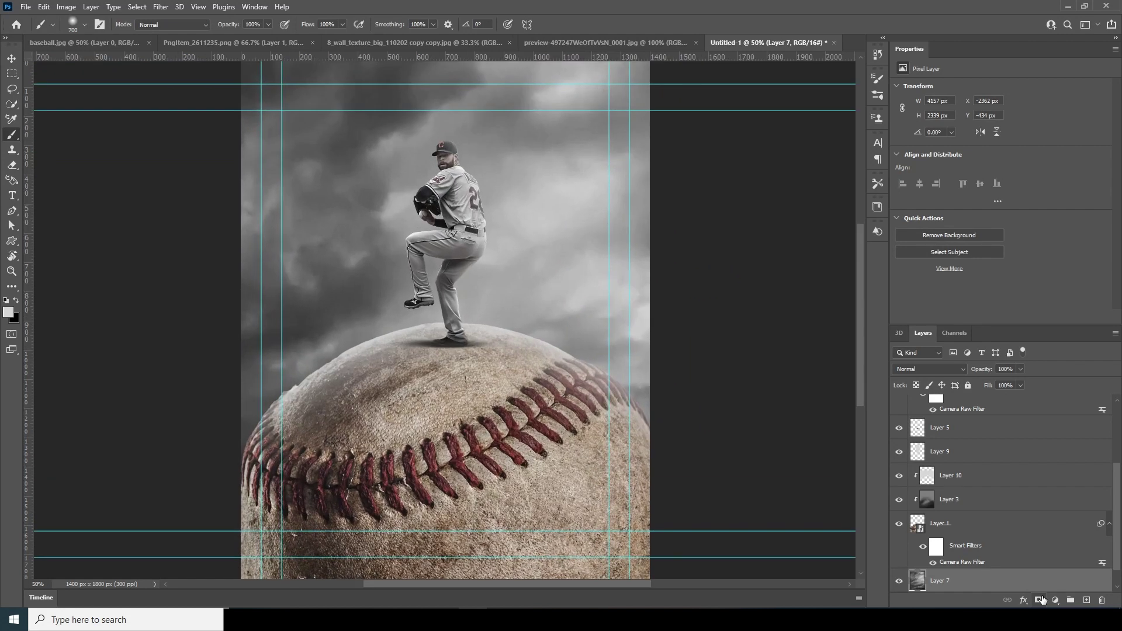
key(ctrl+minus)
key(ctrl+minus)
key(ctrl+plus)
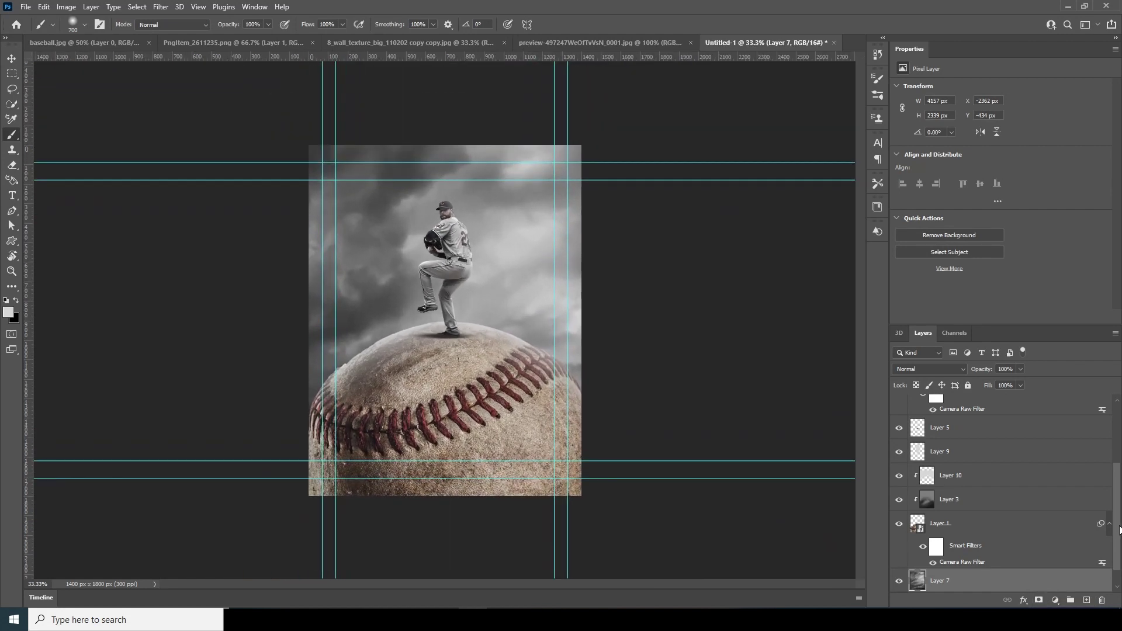
Step: Add a new layer above Layer 6 and choose the second brush of the Fog set
drag(1119, 529, 1116, 442)
click(975, 412)
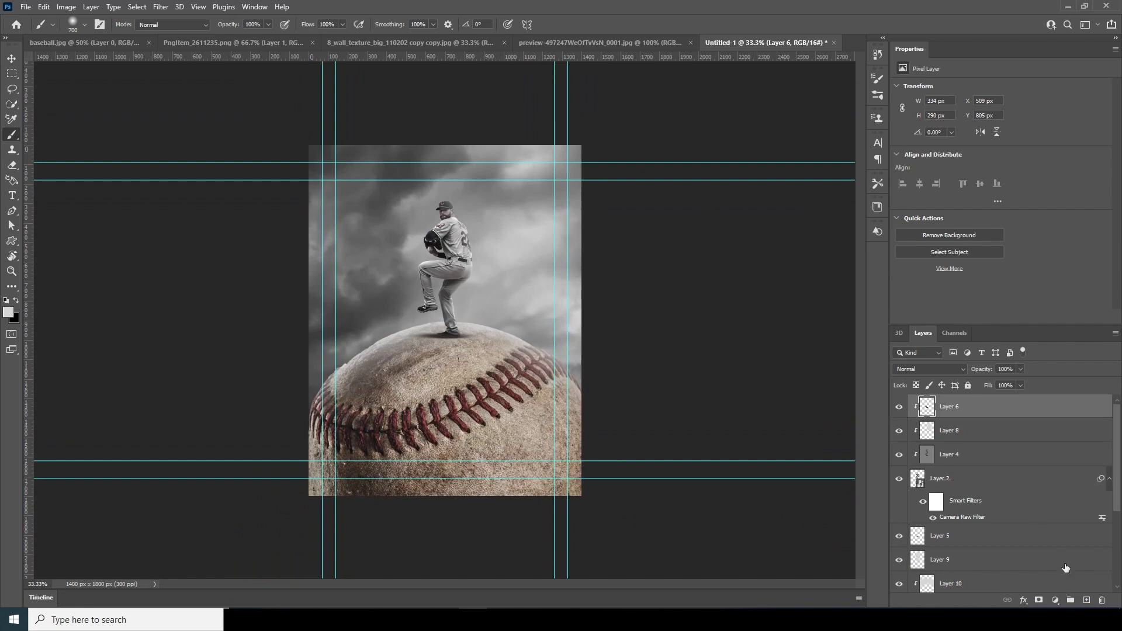
click(1088, 601)
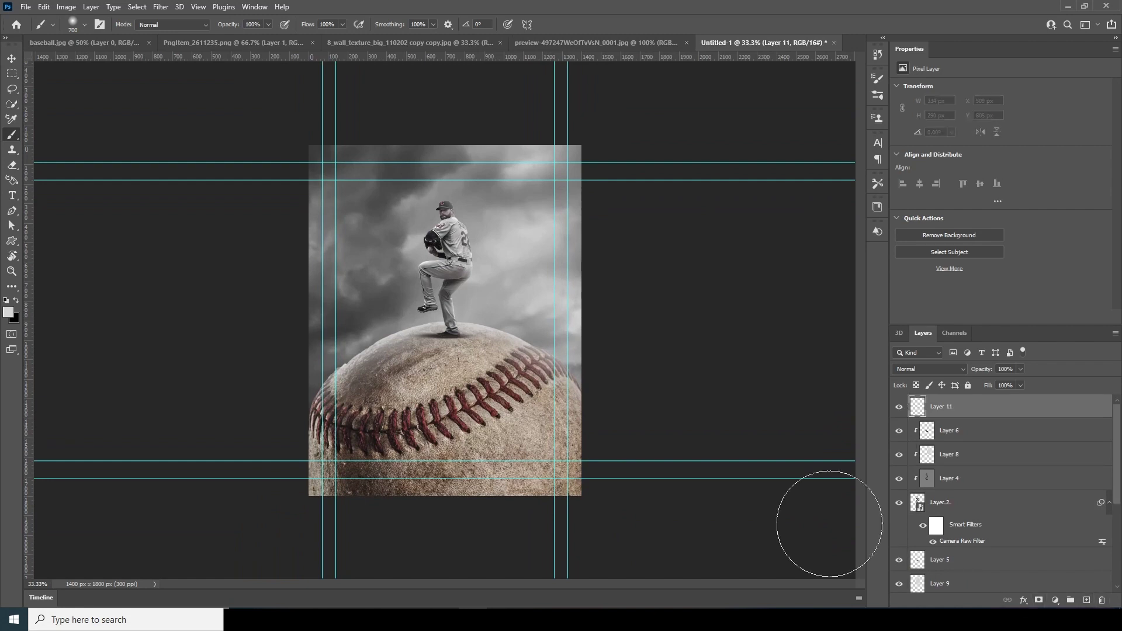
click(85, 25)
mouse_move(146, 193)
mouse_down()
mouse_move(145, 256)
mouse_move(146, 243)
mouse_up()
click(117, 231)
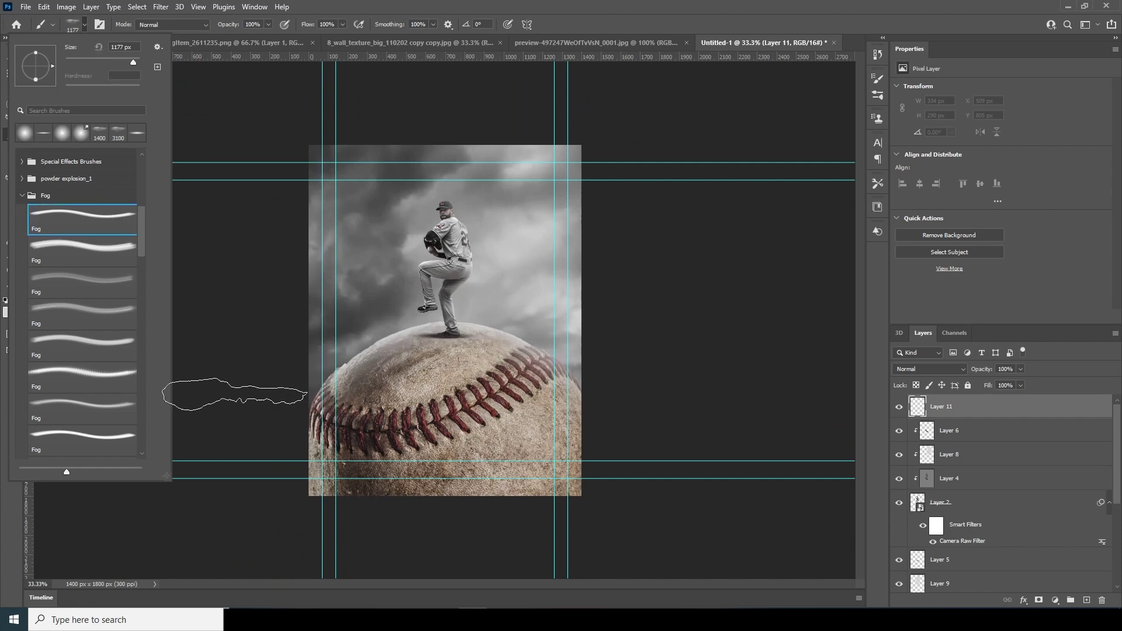
click(114, 248)
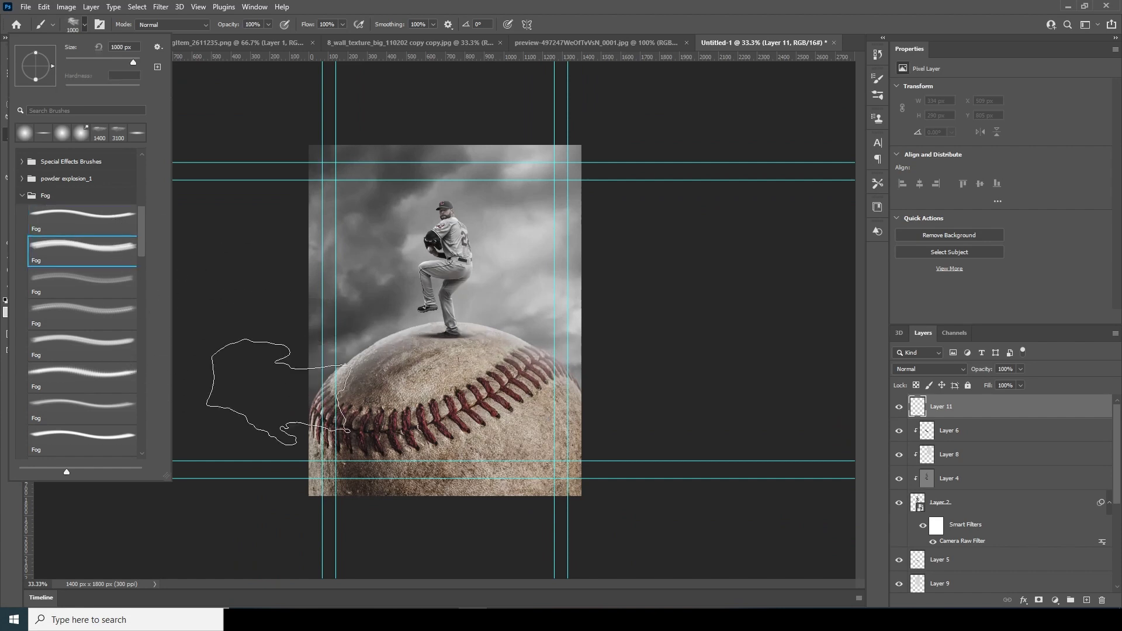
click(922, 412)
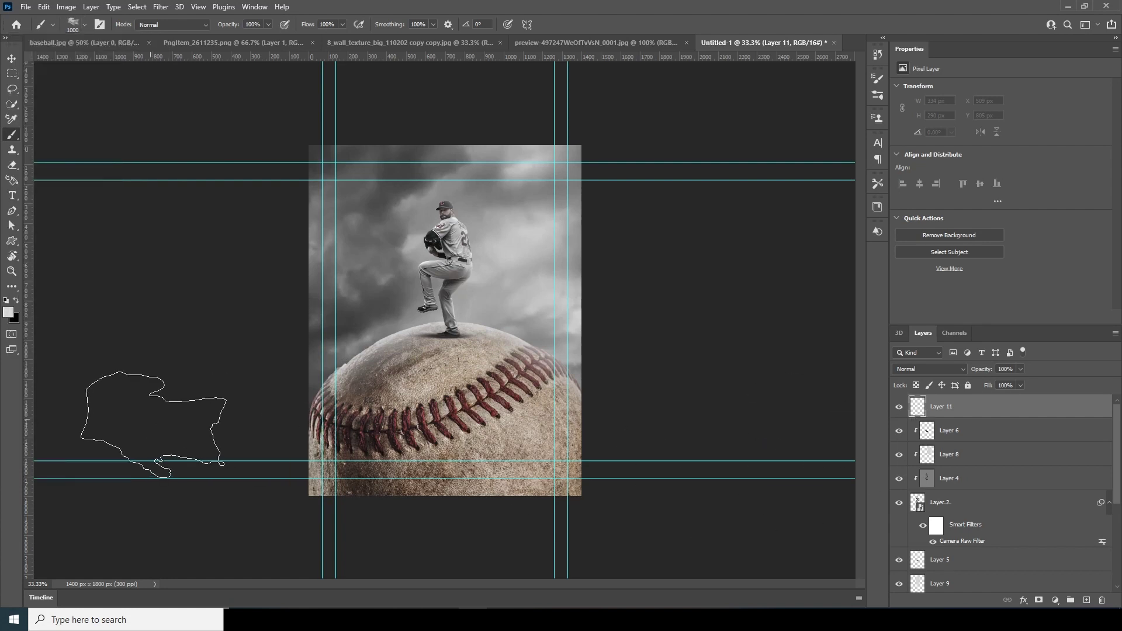
Step: Paint light grey fog along both sides of the baseball with an 1800 px brush and lower the layer's opacity to 74%
key(bracketright)
key(bracketright)
key(bracketright)
key(bracketright)
click(198, 412)
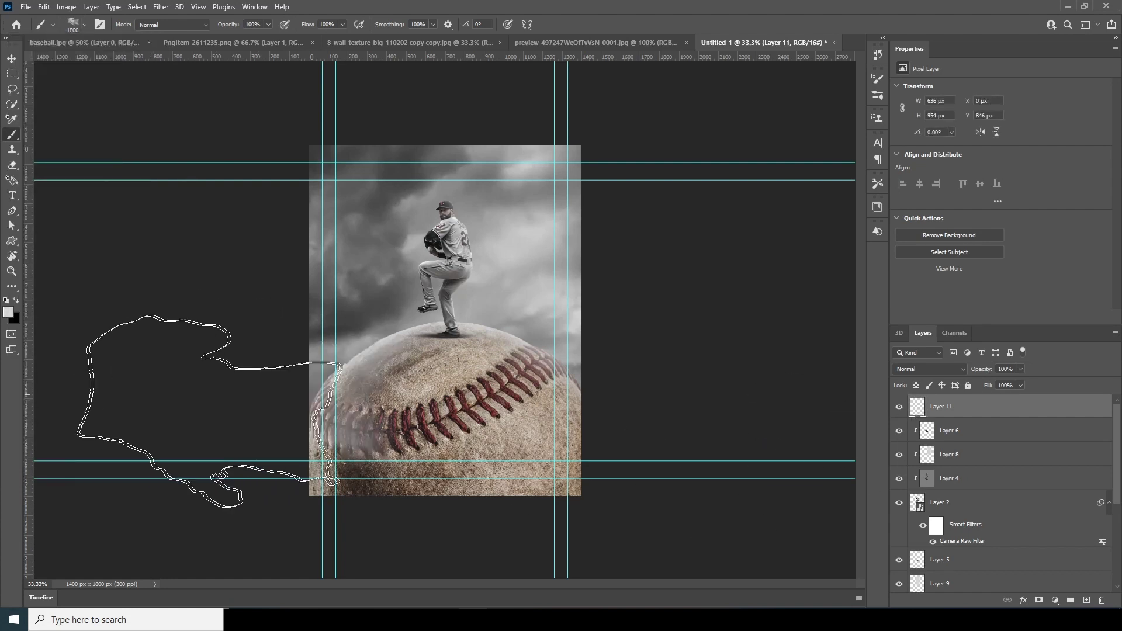
key(bracketright)
key(bracketright)
key(bracketright)
key(bracketright)
click(181, 488)
click(698, 409)
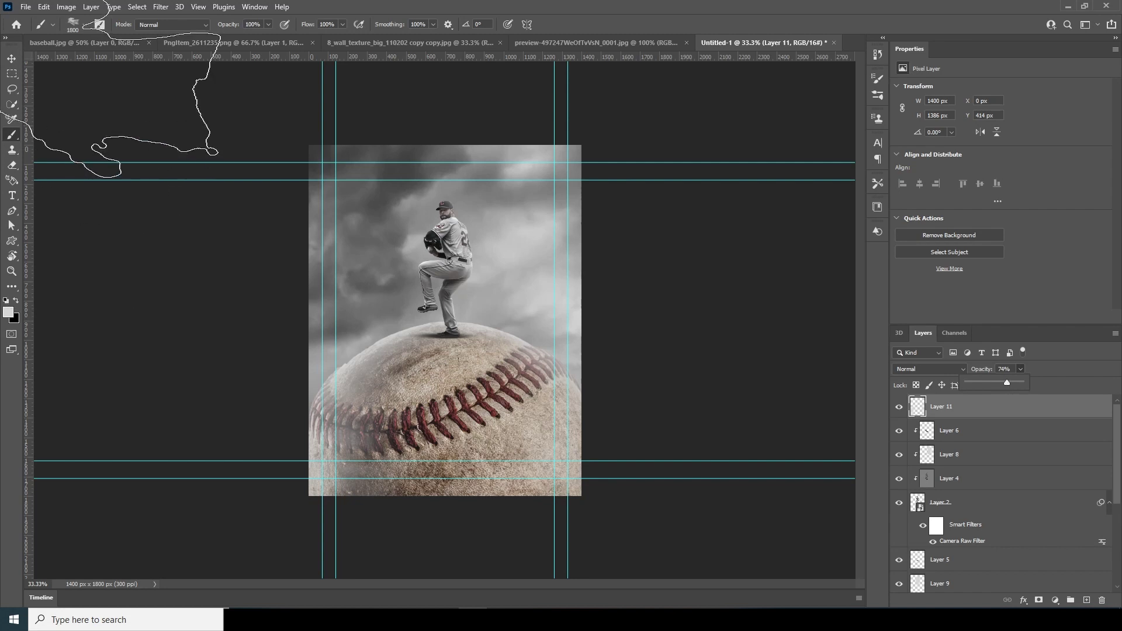
Step: Pick a wispier brush from the Fog set and add a new layer above Layer 11
click(85, 24)
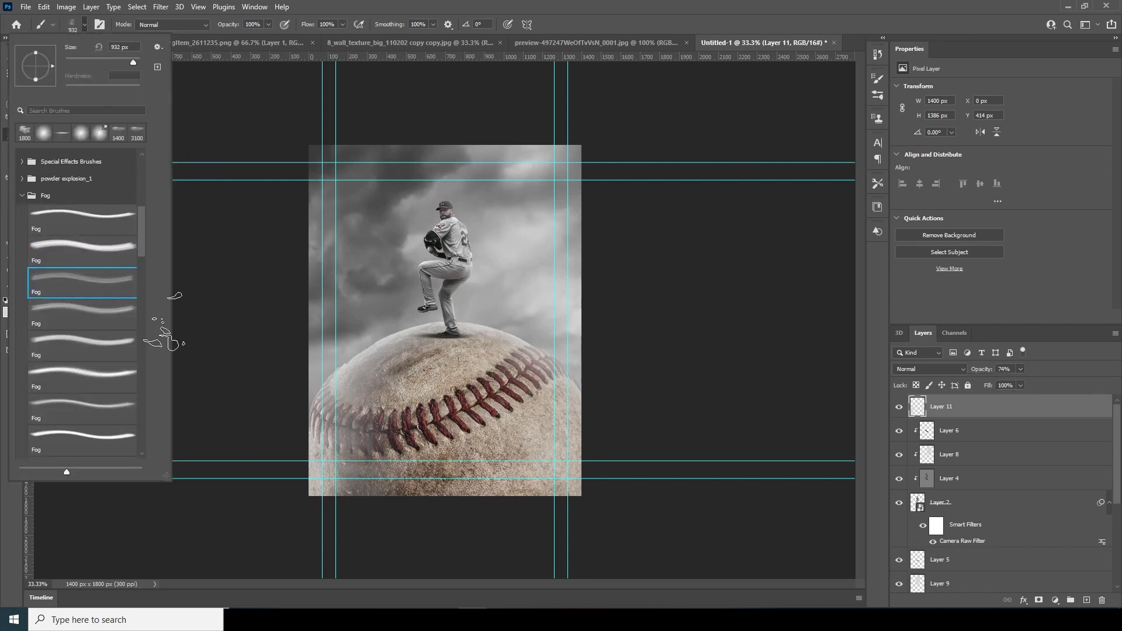
click(96, 346)
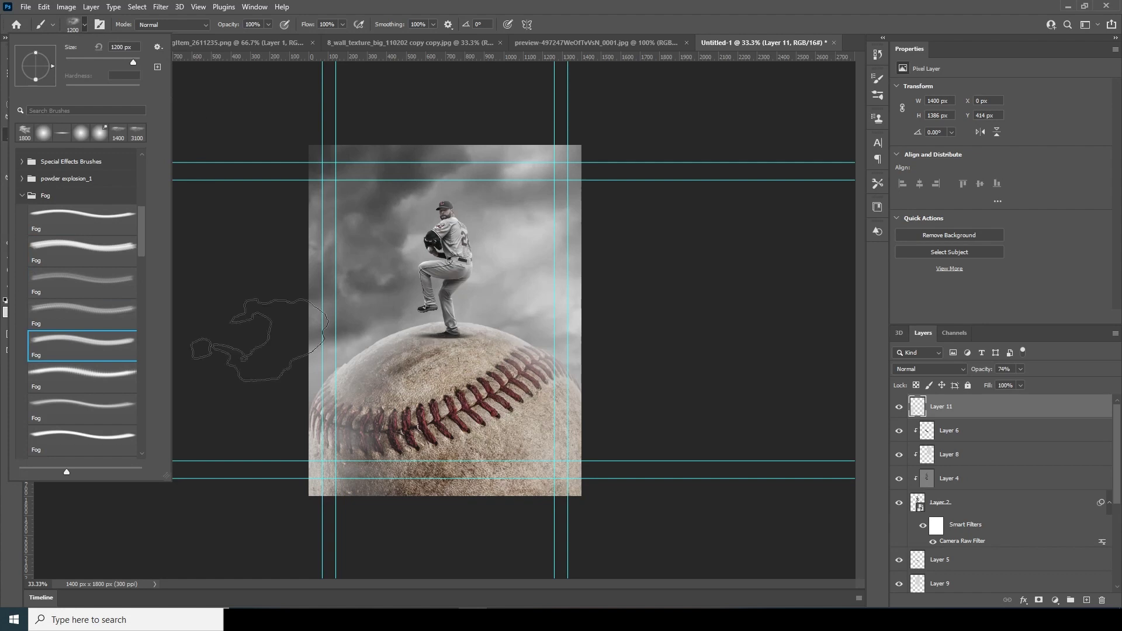
click(69, 281)
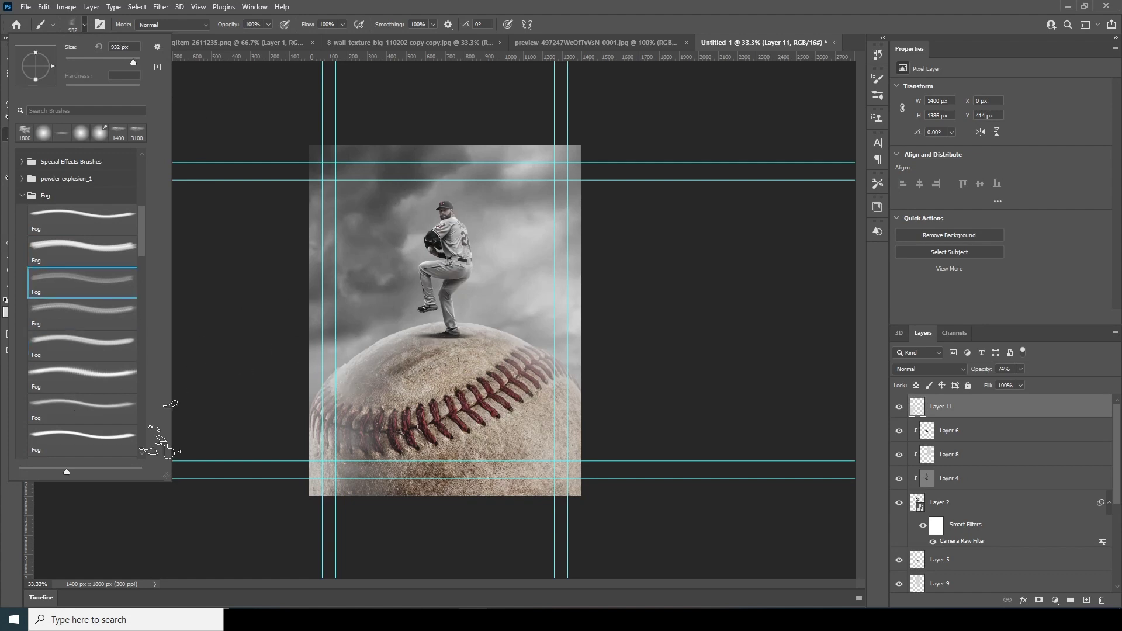
click(89, 395)
click(956, 414)
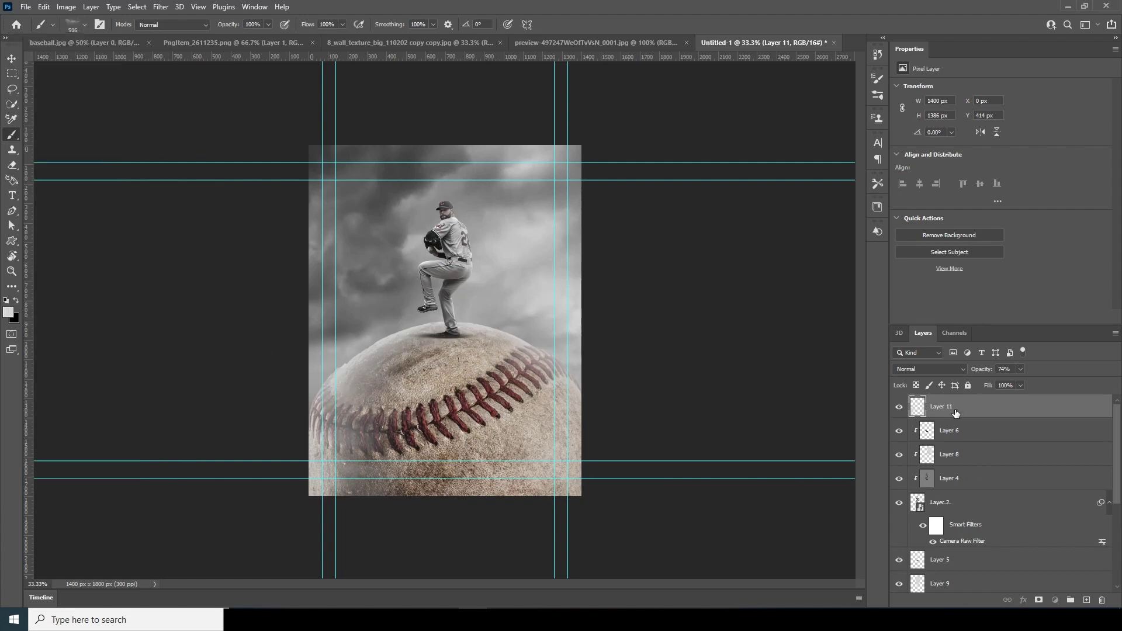
click(1085, 600)
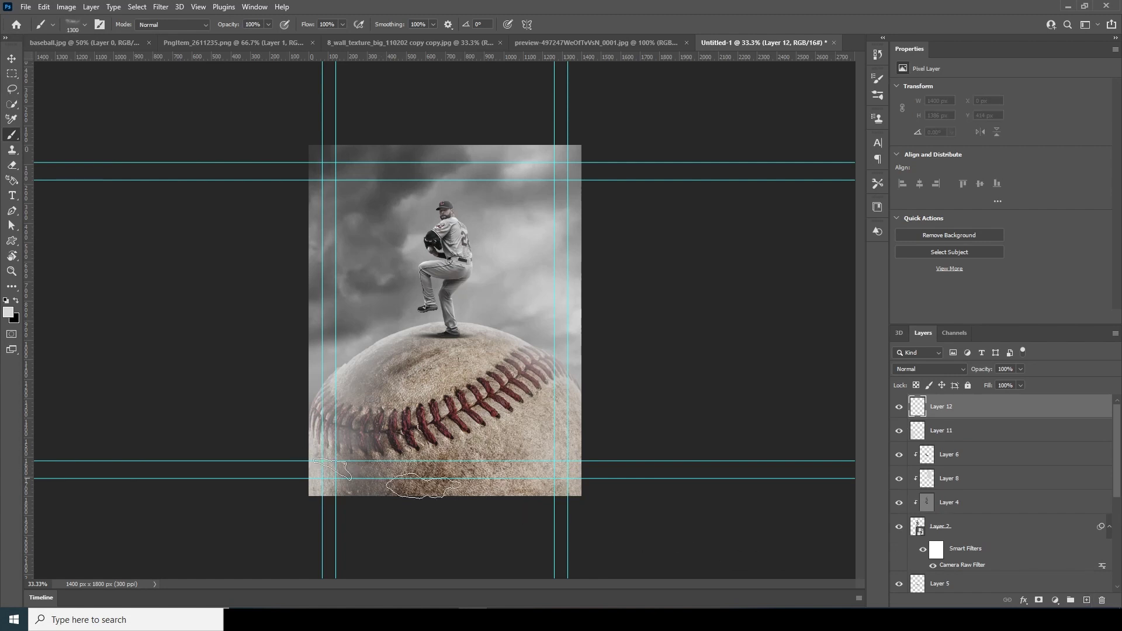
Step: Paint mid-grey (#8c8a8a) fog over the baseball's lower part with a 2800 px brush and reduce the layer's opacity to 59%
key(bracketright)
key(bracketright)
key(bracketright)
key(bracketright)
key(bracketright)
key(bracketright)
key(bracketright)
key(bracketright)
key(bracketright)
key(bracketright)
key(bracketright)
key(bracketright)
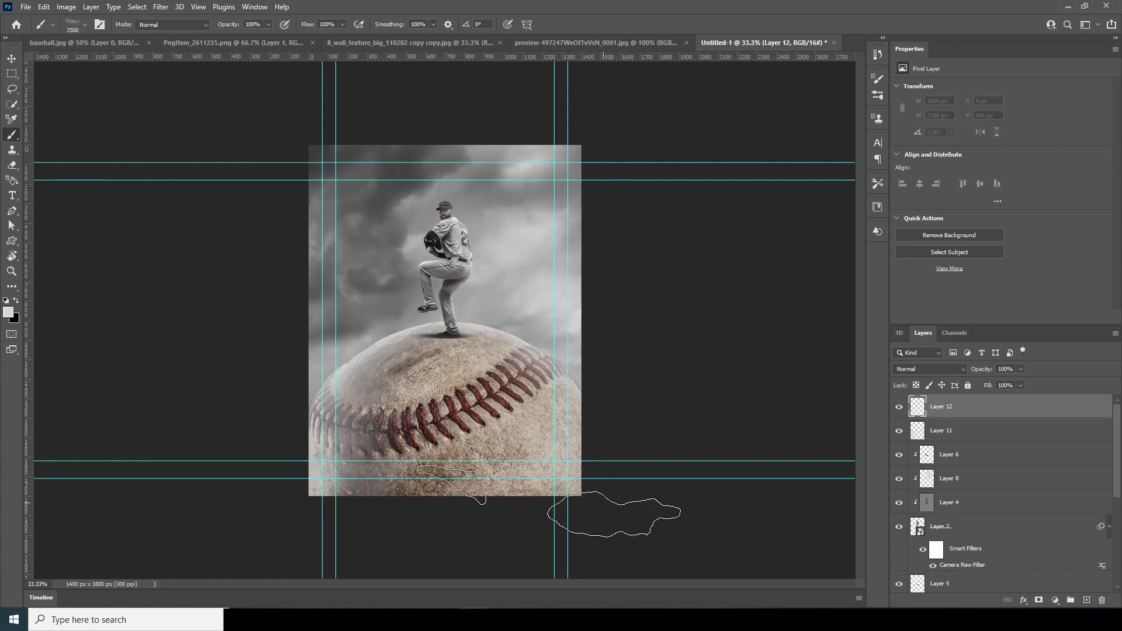
click(8, 312)
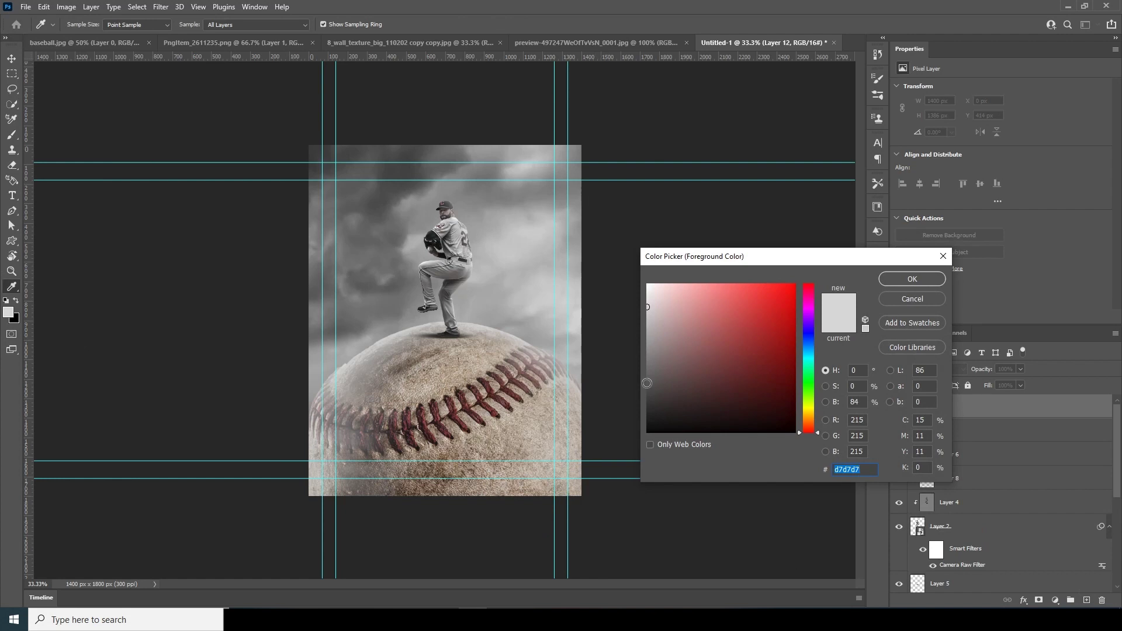
click(648, 352)
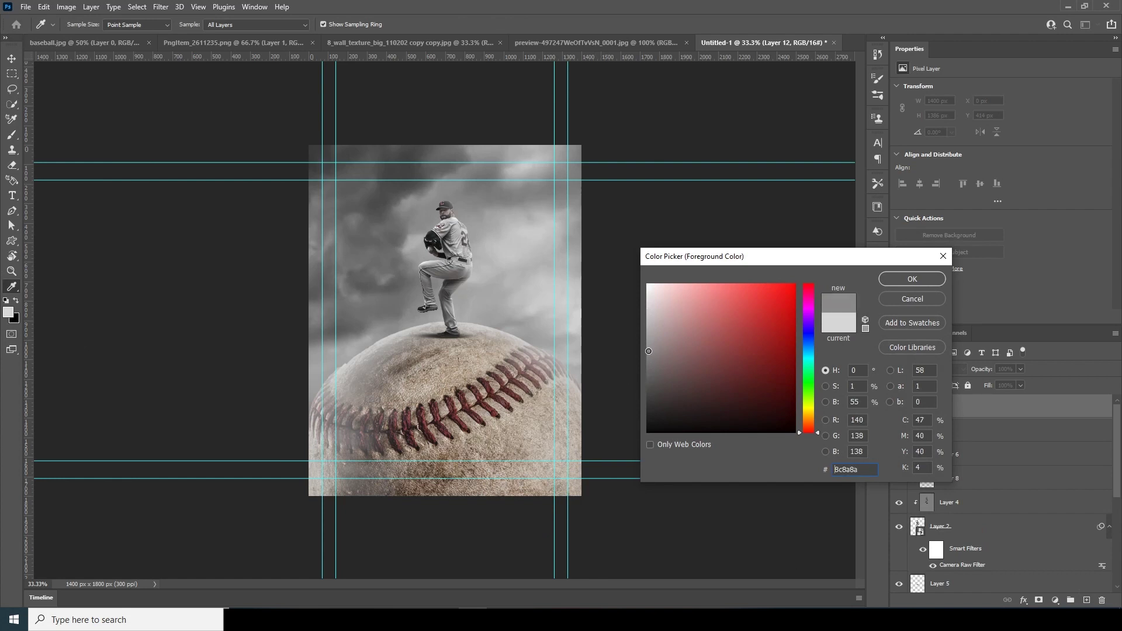
click(912, 279)
mouse_move(585, 508)
mouse_down()
mouse_move(394, 467)
mouse_move(318, 413)
mouse_move(626, 418)
mouse_move(555, 424)
mouse_up()
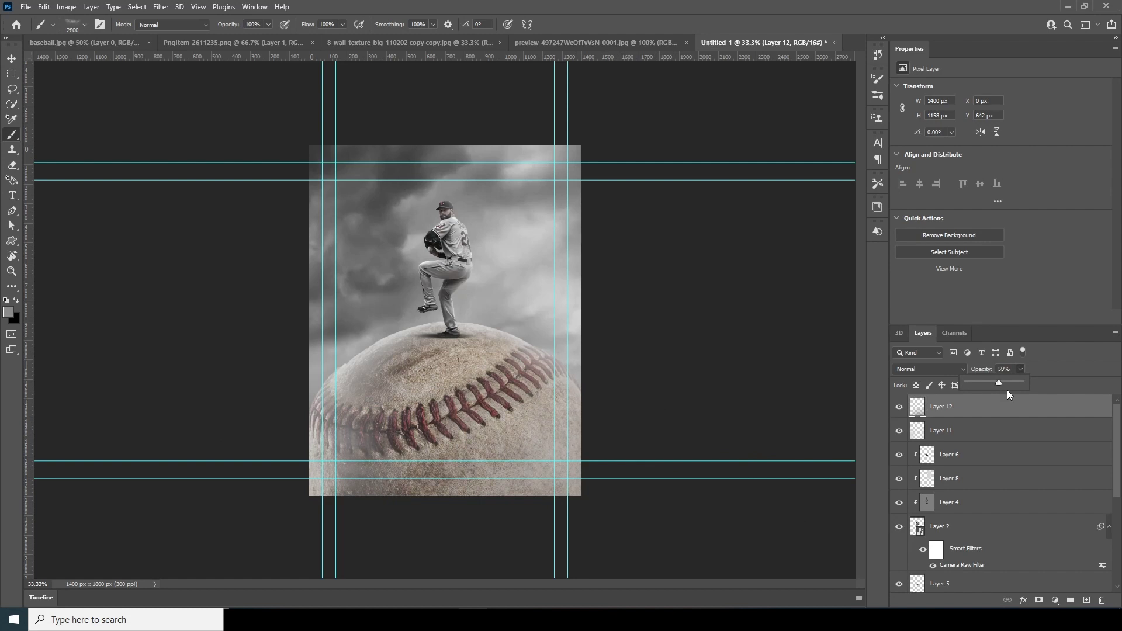
Step: Add a new layer above the clouds (Layer 7) and paint grey fog behind the baseball, with the layer at 49% opacity
drag(1116, 501, 1120, 579)
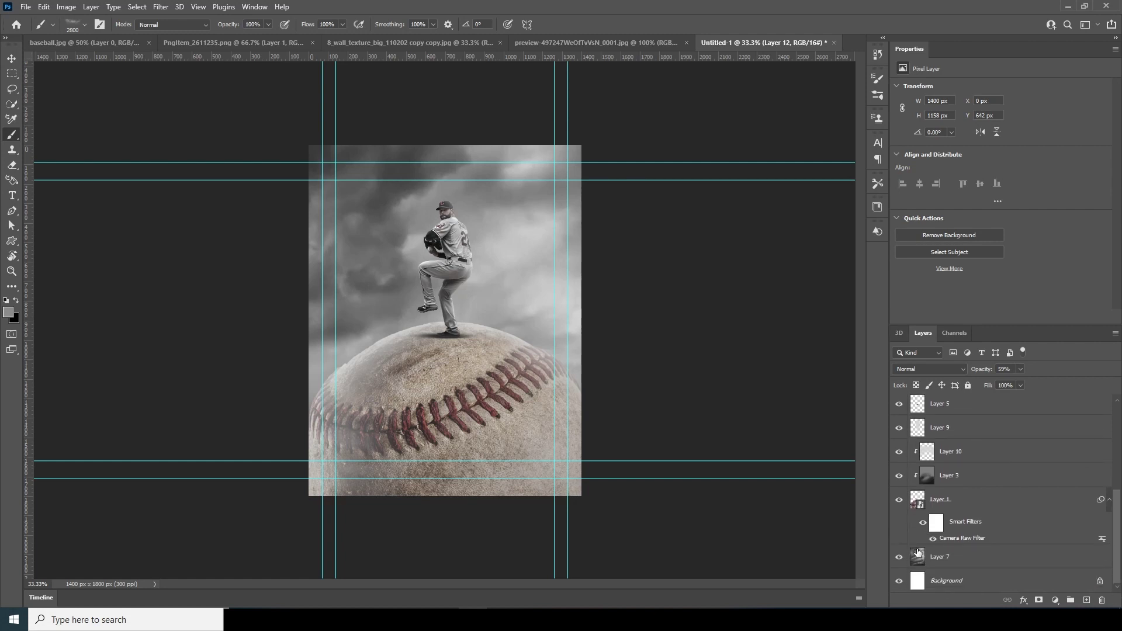
click(920, 552)
click(1088, 601)
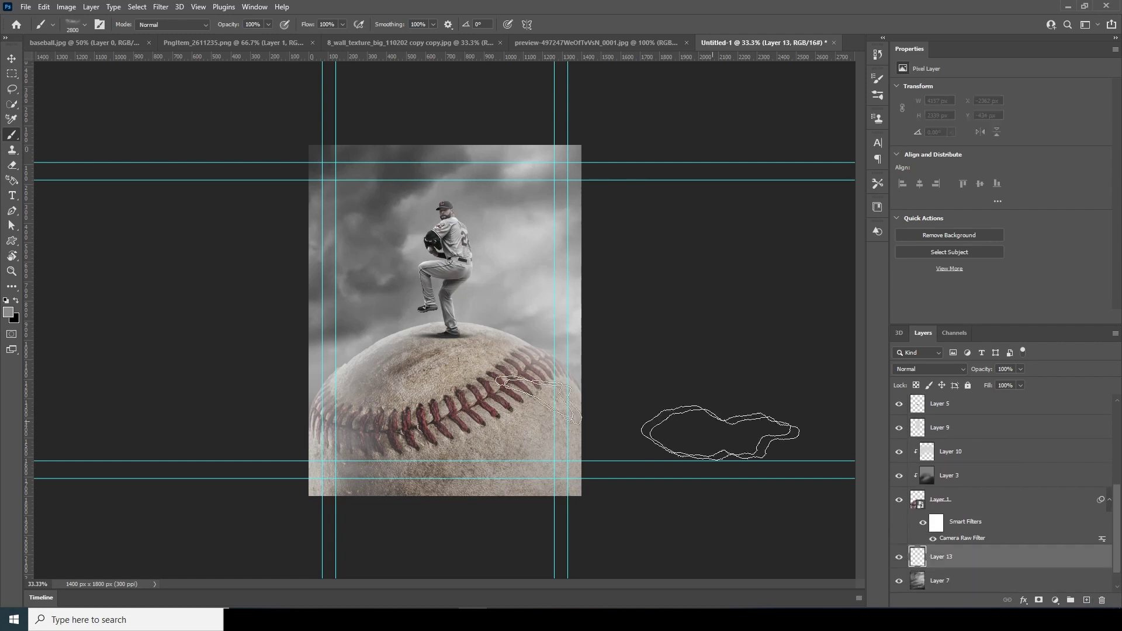
mouse_move(339, 312)
mouse_down()
mouse_move(478, 317)
mouse_move(536, 284)
mouse_move(289, 262)
mouse_move(236, 353)
mouse_move(456, 350)
mouse_move(636, 368)
mouse_move(576, 336)
mouse_move(681, 361)
mouse_up()
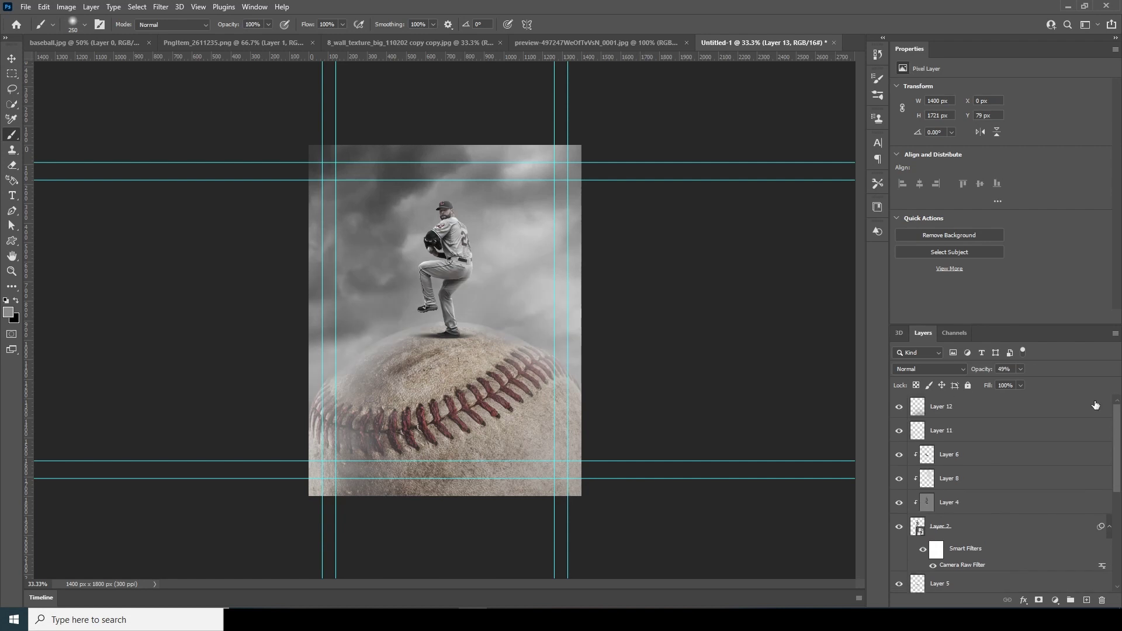
Step: Add a Color Lookup adjustment above Layer 12 and load the 3D LUT windymoodlut 2020.cube
click(945, 407)
click(1057, 601)
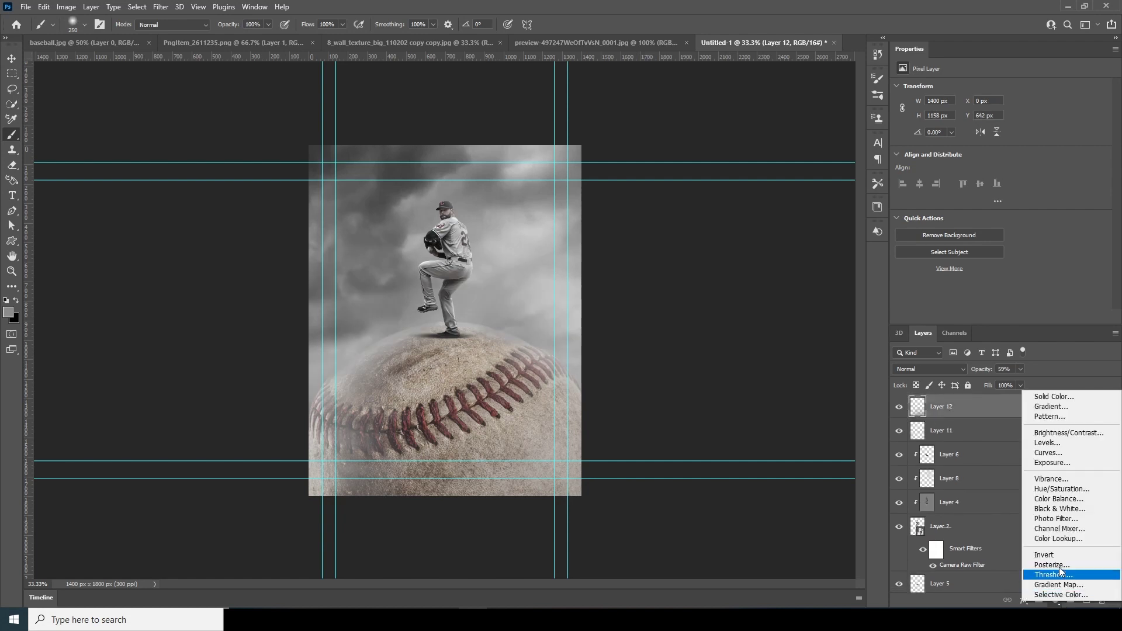
click(1061, 539)
click(995, 87)
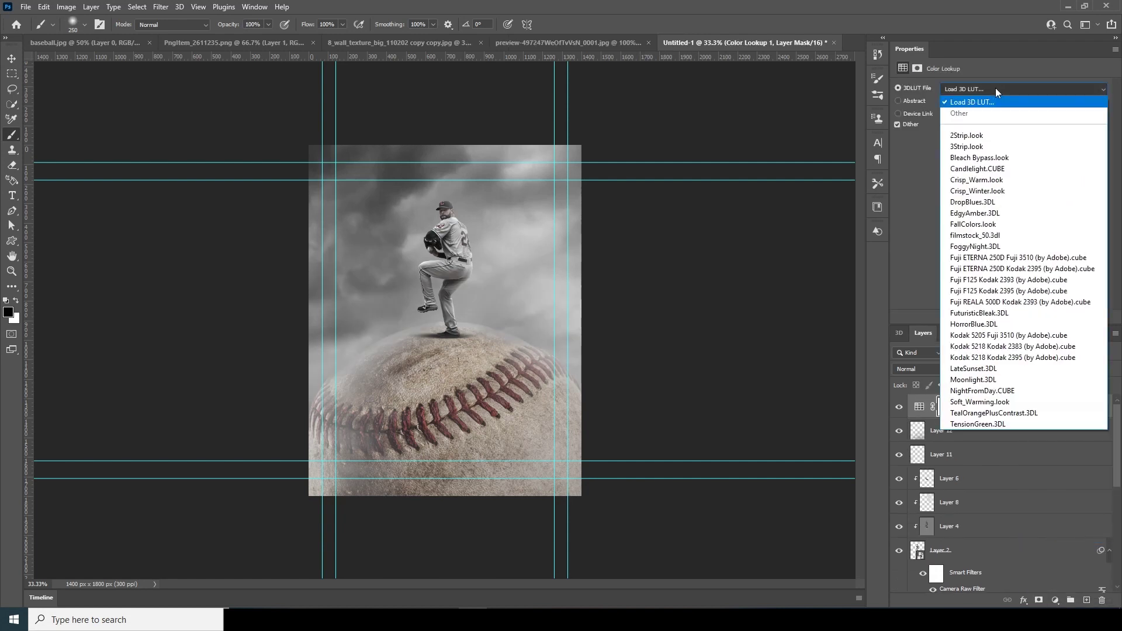
click(993, 100)
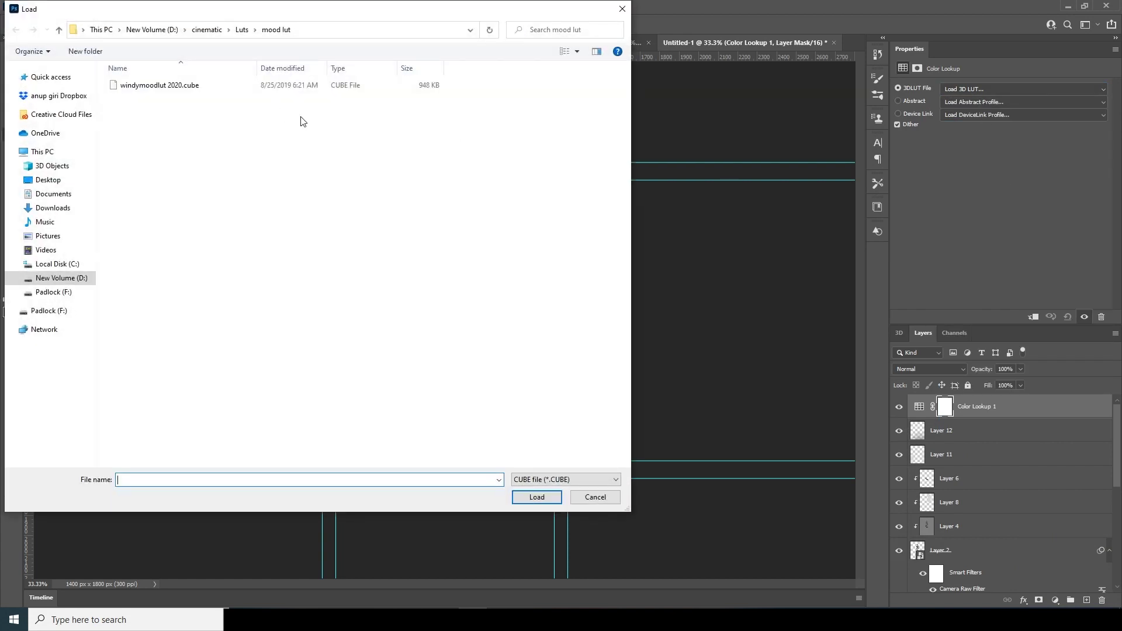
click(164, 87)
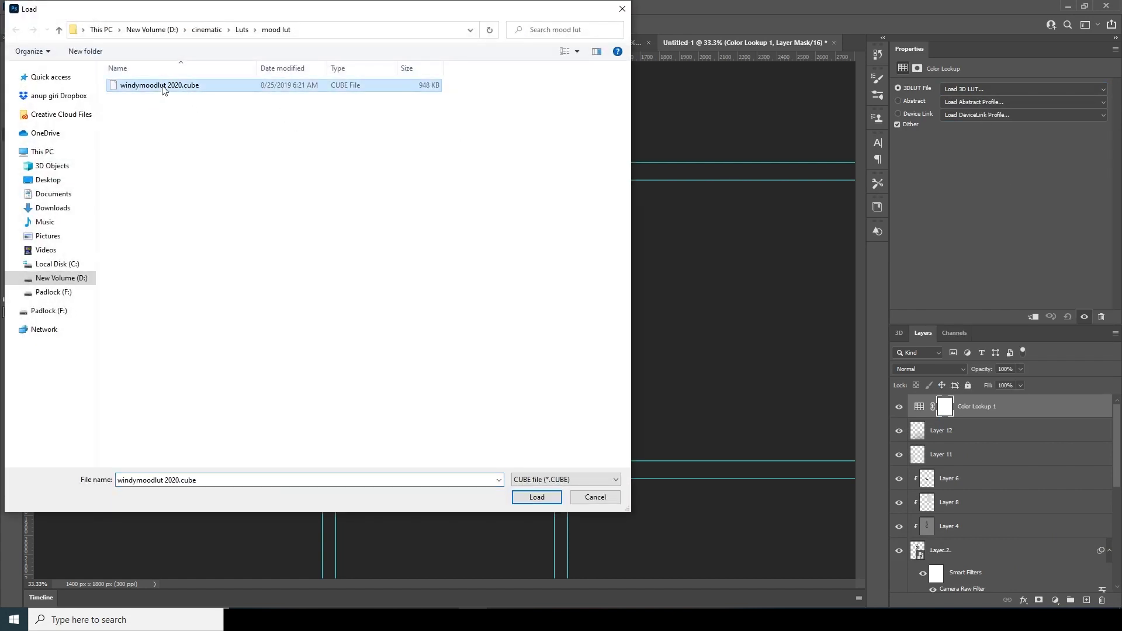
click(526, 496)
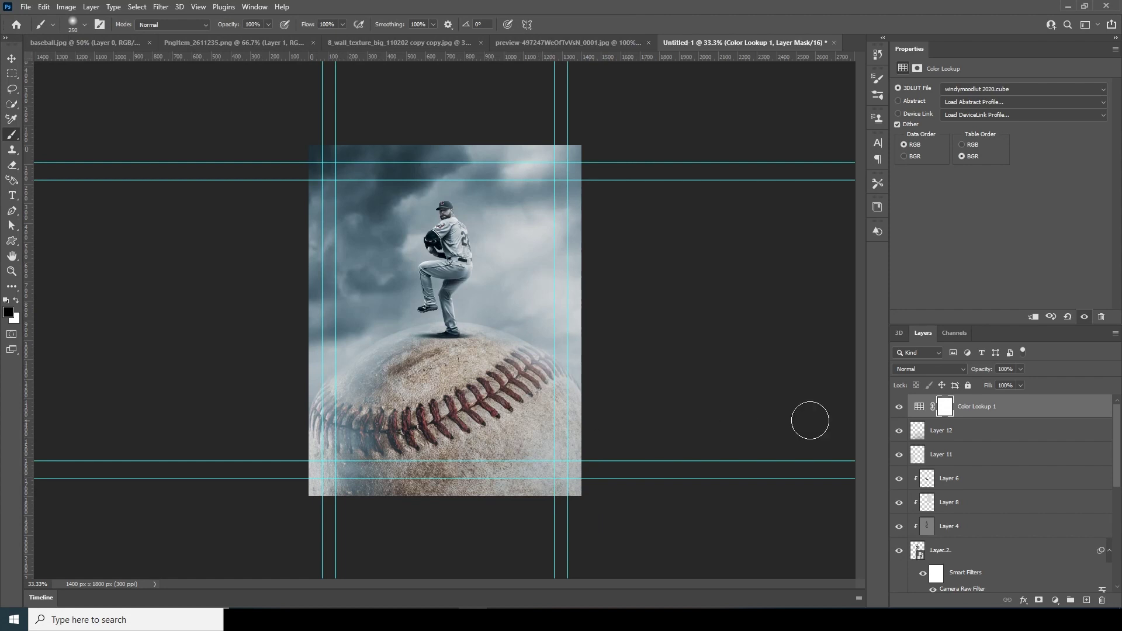
Step: Add a Color Balance adjustment above Color Lookup 1 with midtones at red +71, green +67 and blue +48
click(919, 406)
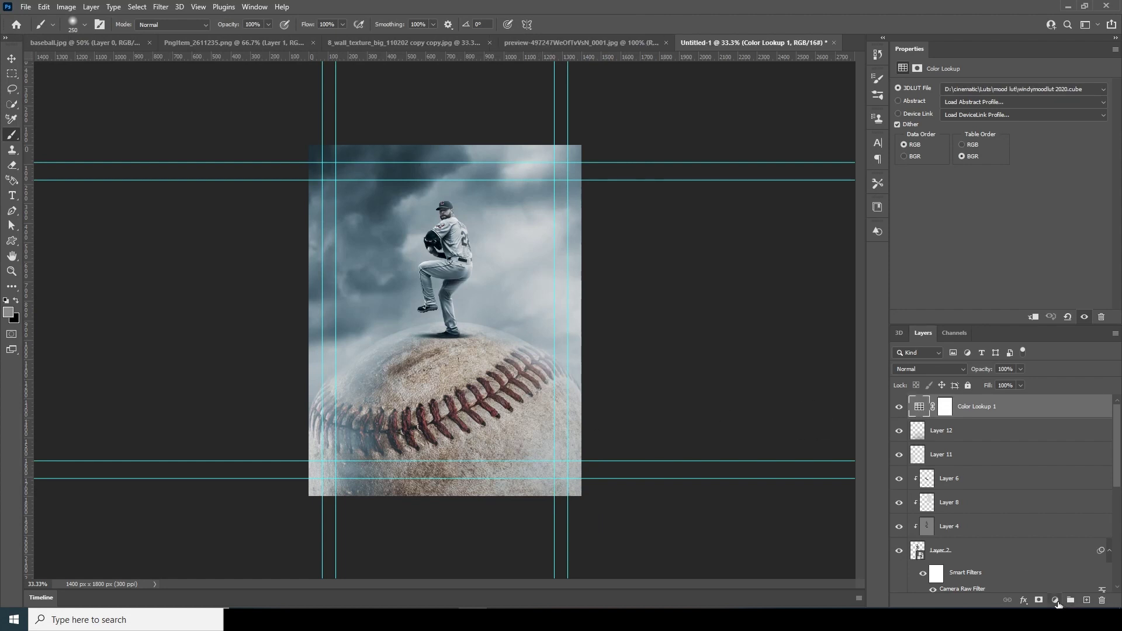
click(1055, 601)
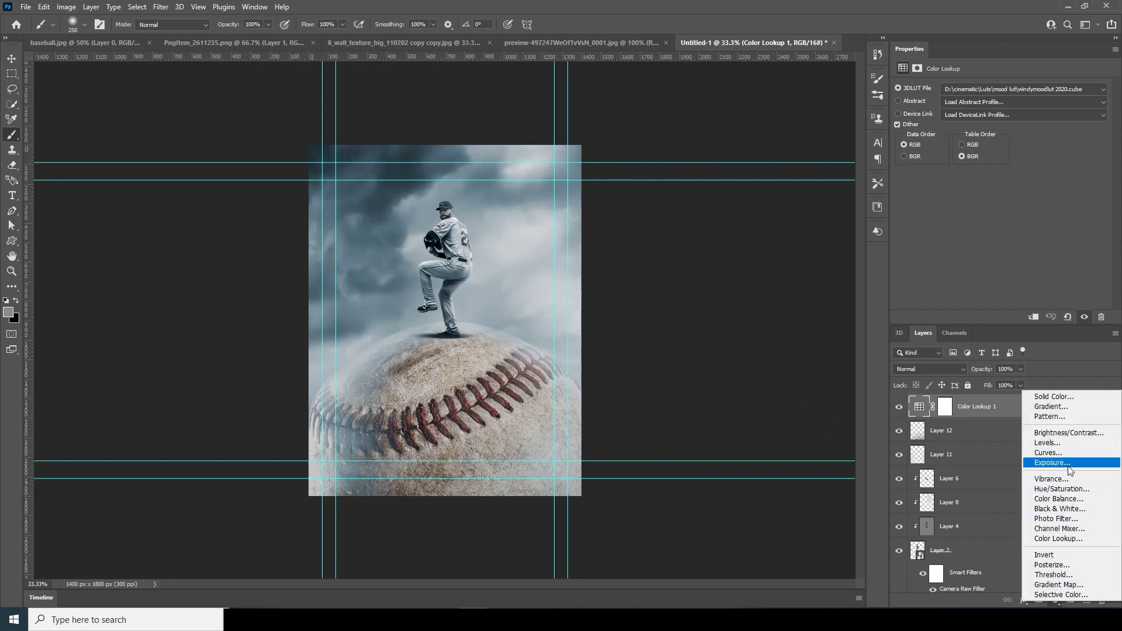
click(1060, 501)
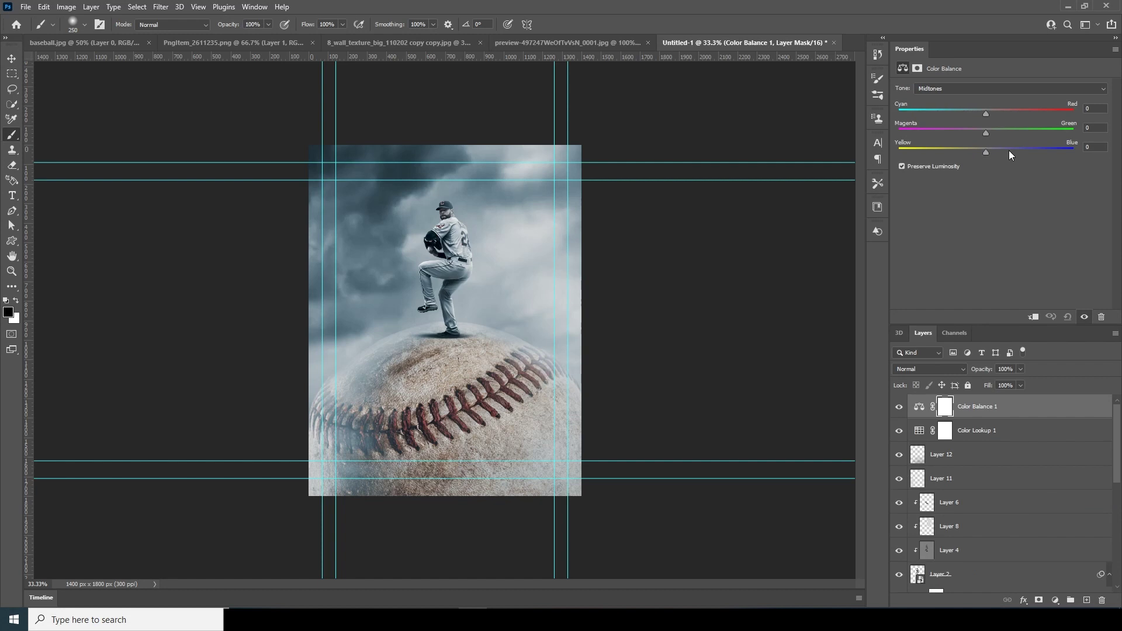
click(1046, 114)
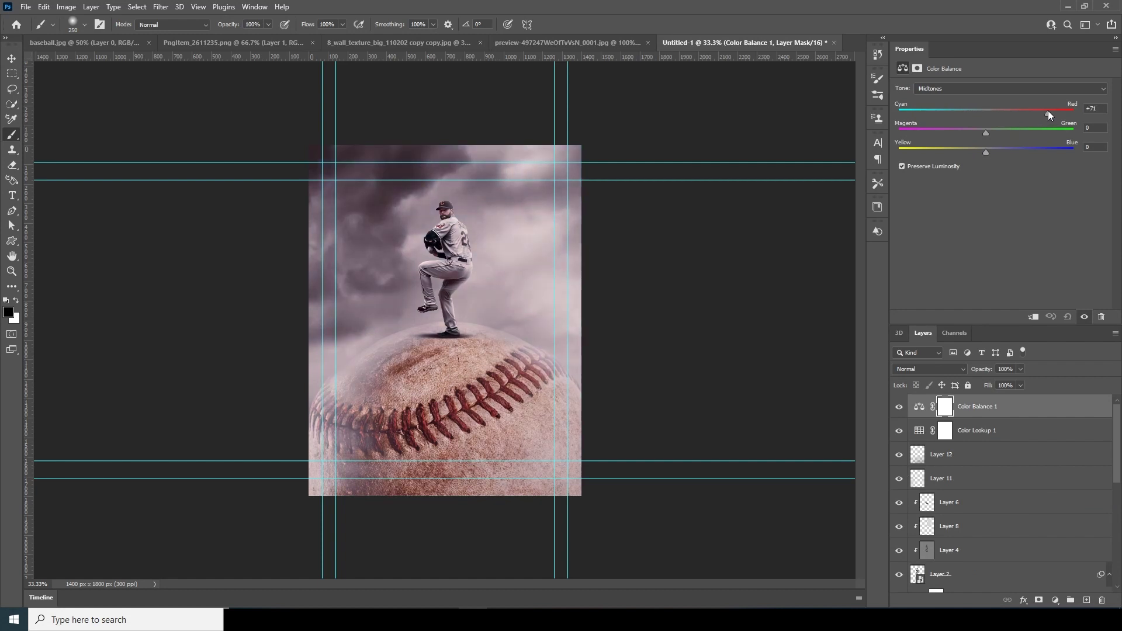
drag(1031, 132, 1029, 153)
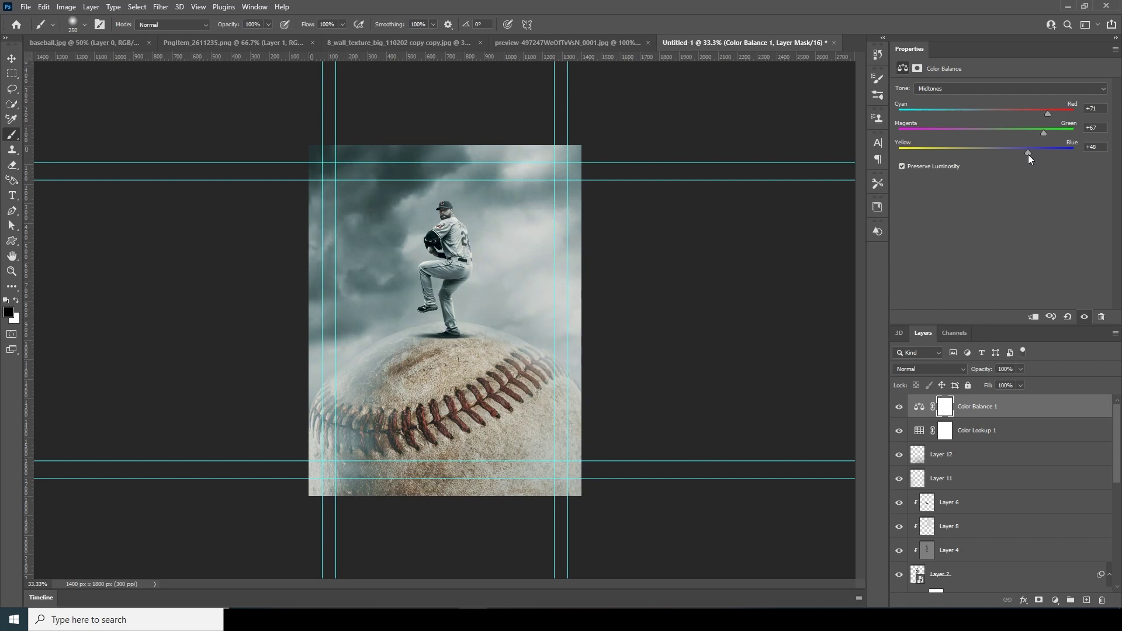
Step: Add a Hue/Saturation adjustment above Color Lookup 1 and slightly reduce its master saturation
click(923, 431)
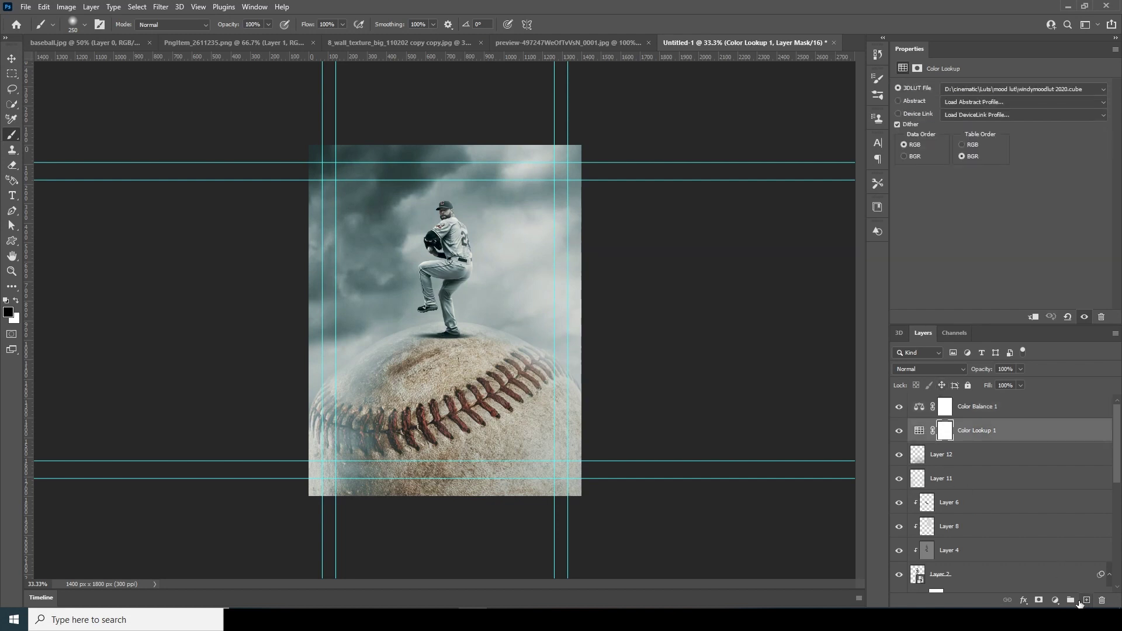
click(1056, 600)
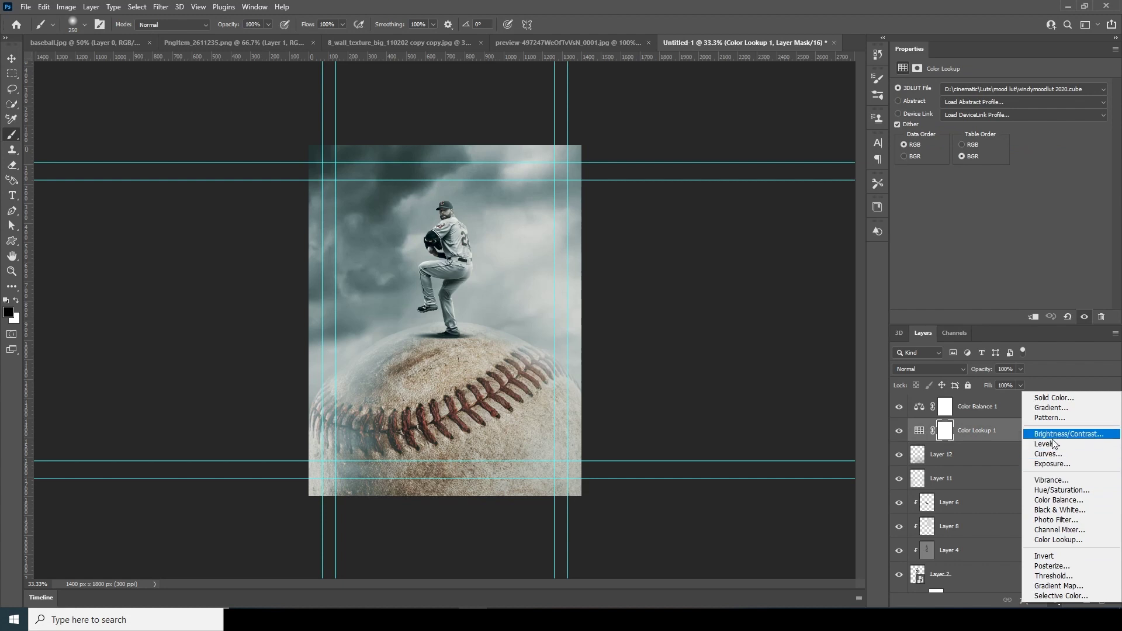
click(1055, 490)
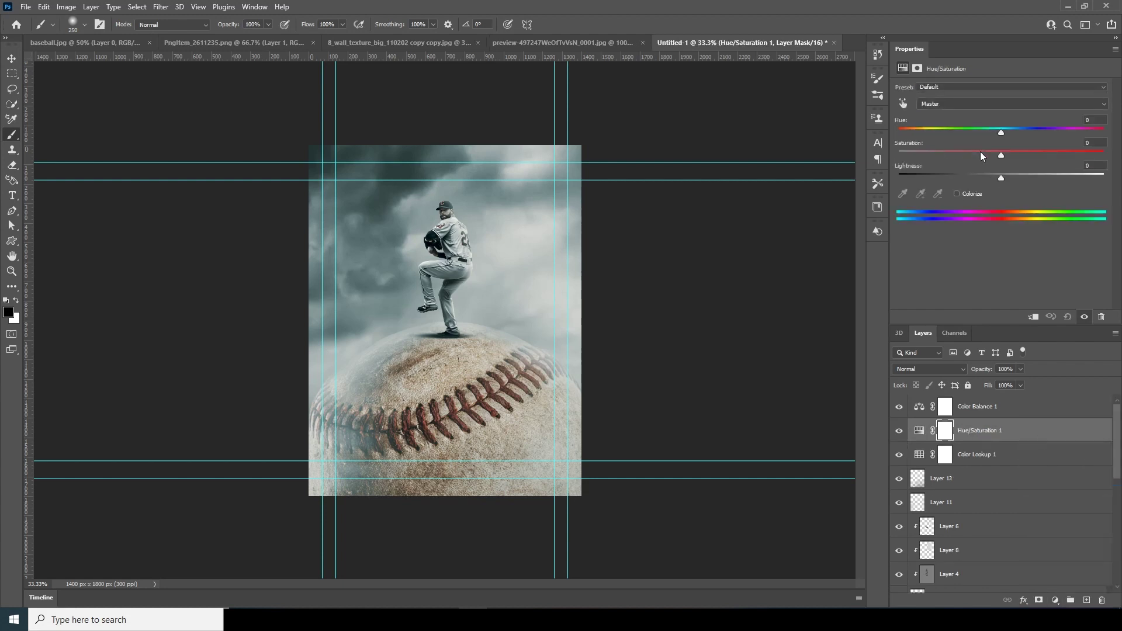
drag(1000, 154, 979, 157)
Step: Add a colorized Hue/Saturation adjustment above Color Balance 1 with hue 0, saturation 91 and lightness -9
click(945, 407)
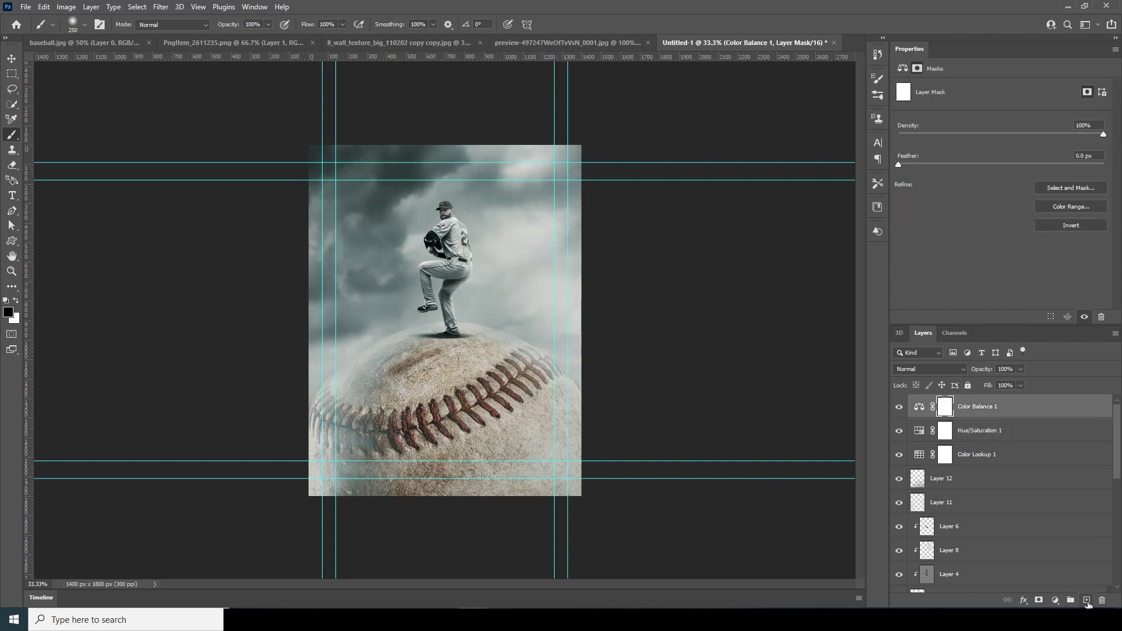
click(1056, 601)
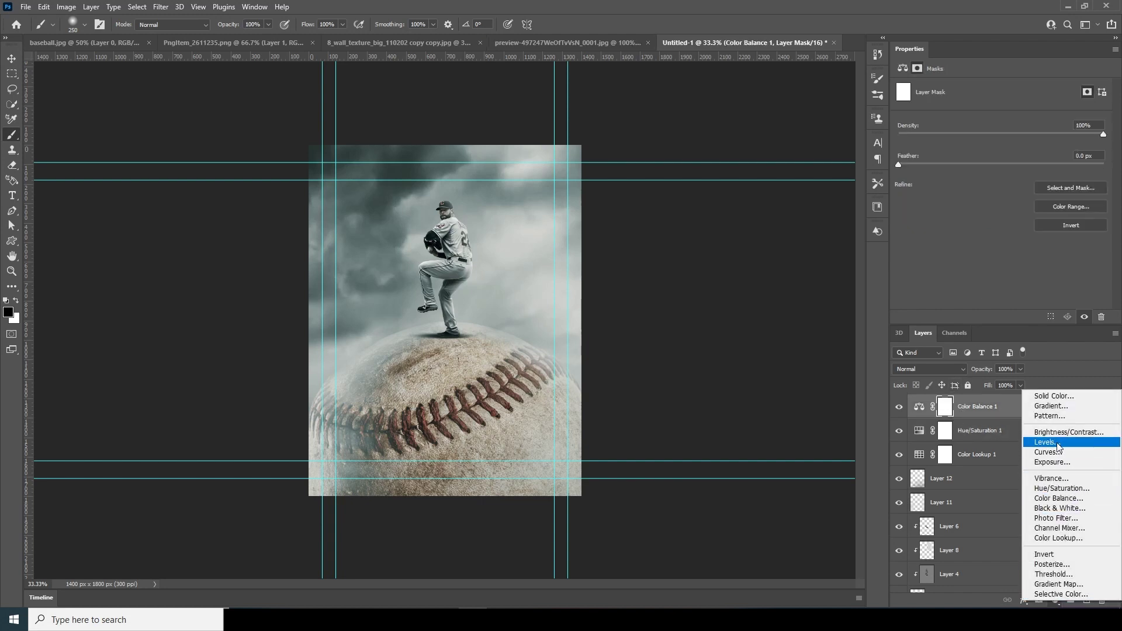
click(1060, 489)
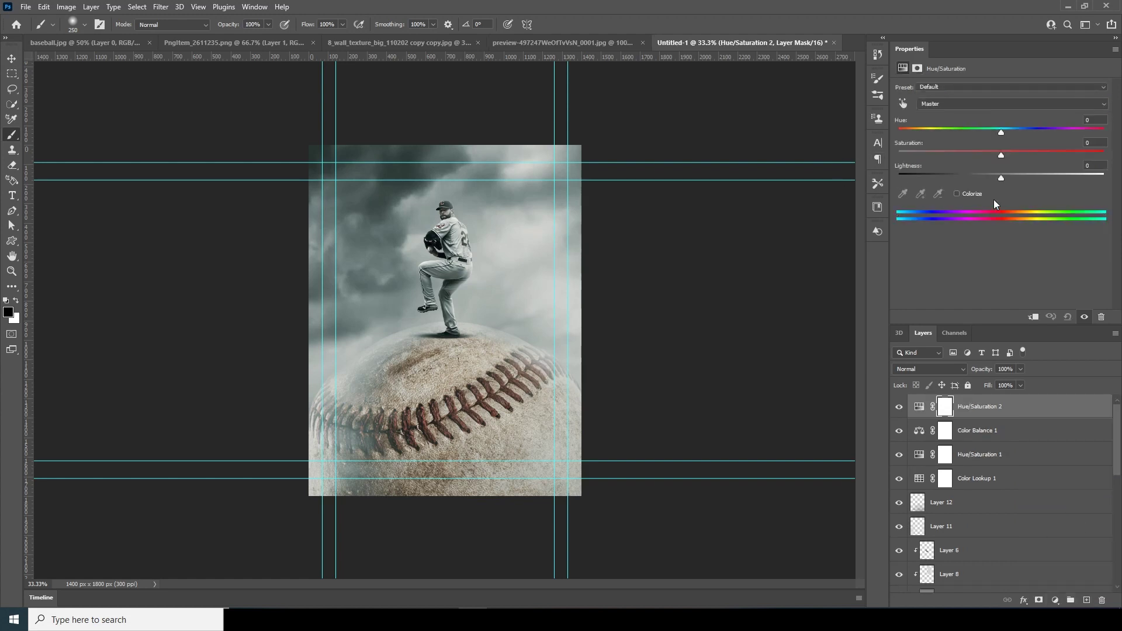
click(958, 194)
click(1056, 154)
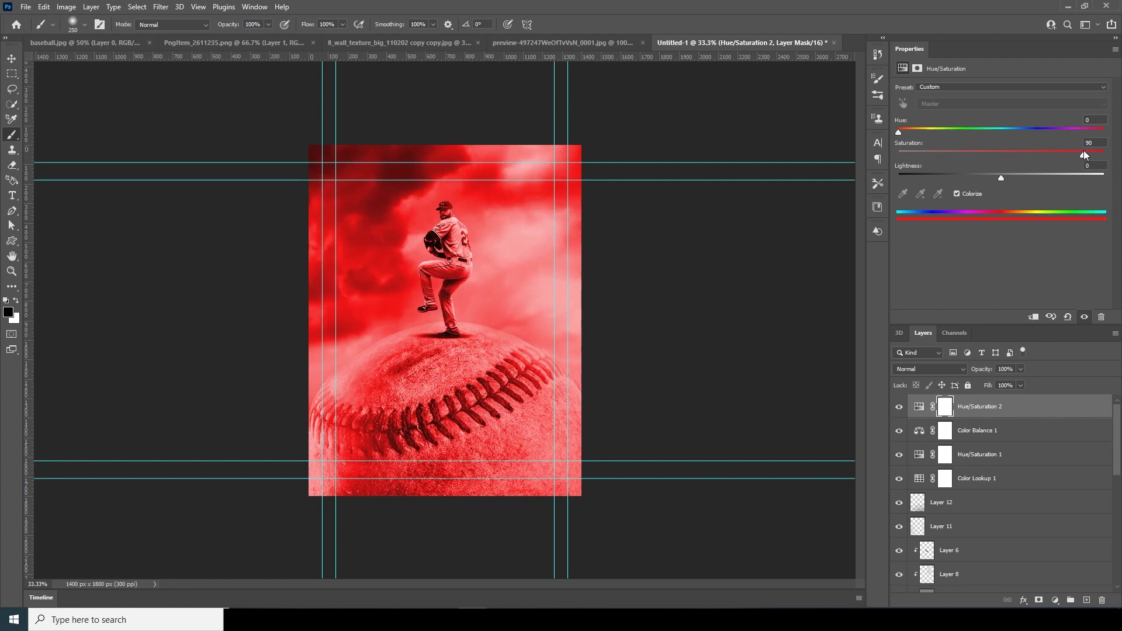
drag(1084, 154, 1086, 154)
drag(1000, 178, 993, 181)
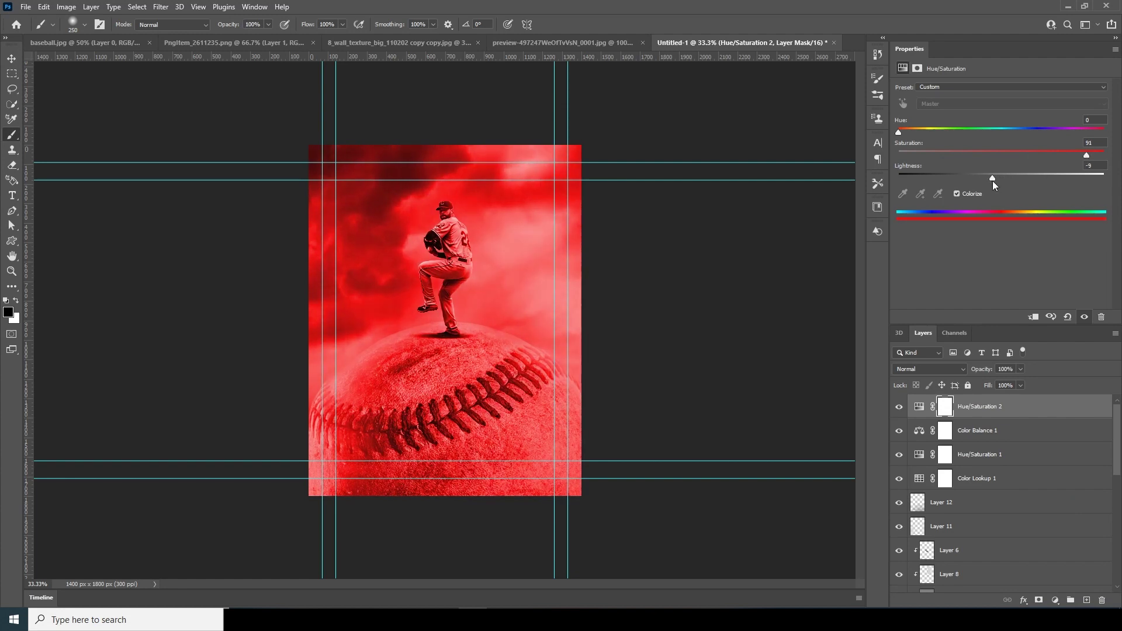
Step: Invert the Hue/Saturation 2 mask and paint it white over the baseball's stitching
click(944, 407)
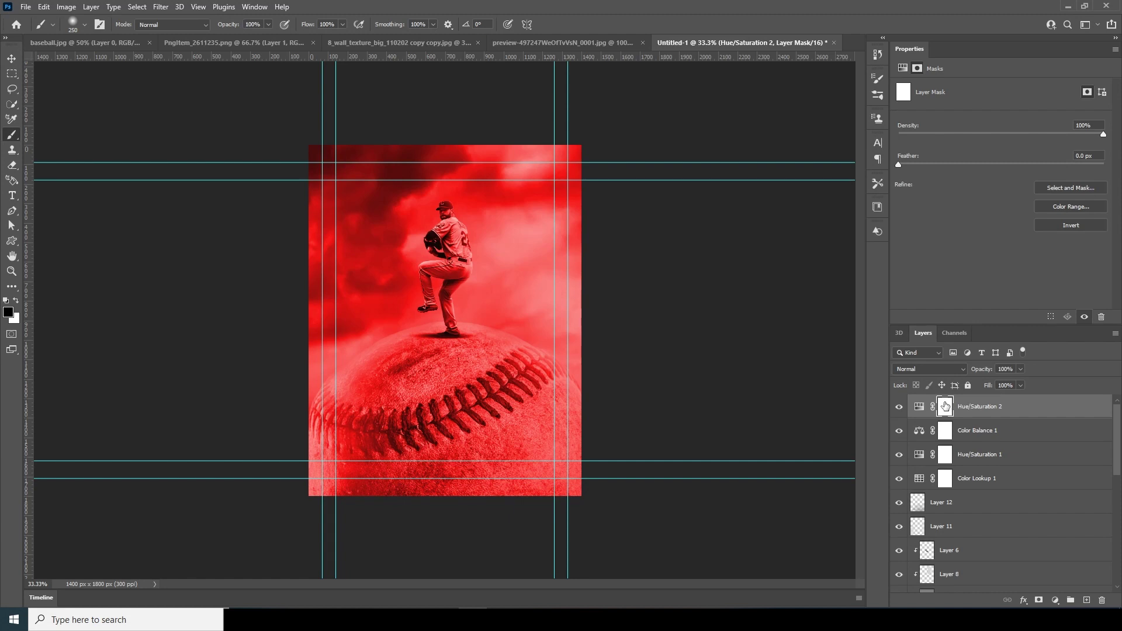
key(ctrl+i)
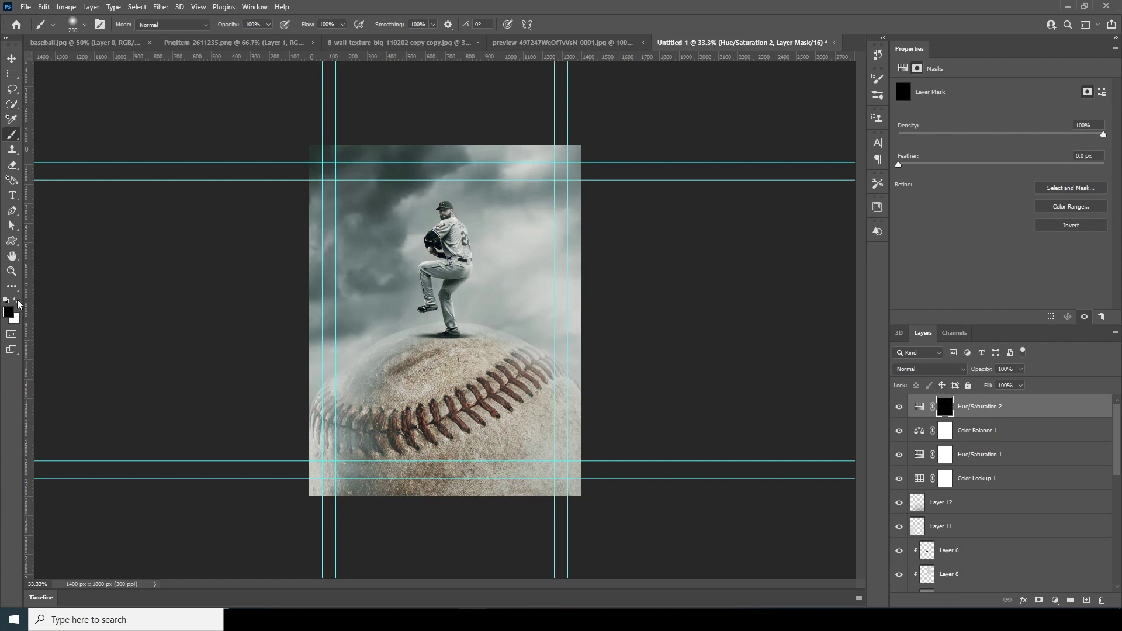
click(17, 301)
mouse_move(517, 358)
mouse_down()
mouse_move(441, 399)
mouse_move(339, 408)
mouse_move(468, 398)
mouse_move(537, 364)
mouse_move(529, 380)
mouse_move(465, 387)
mouse_move(450, 367)
mouse_move(505, 431)
mouse_move(430, 457)
mouse_up()
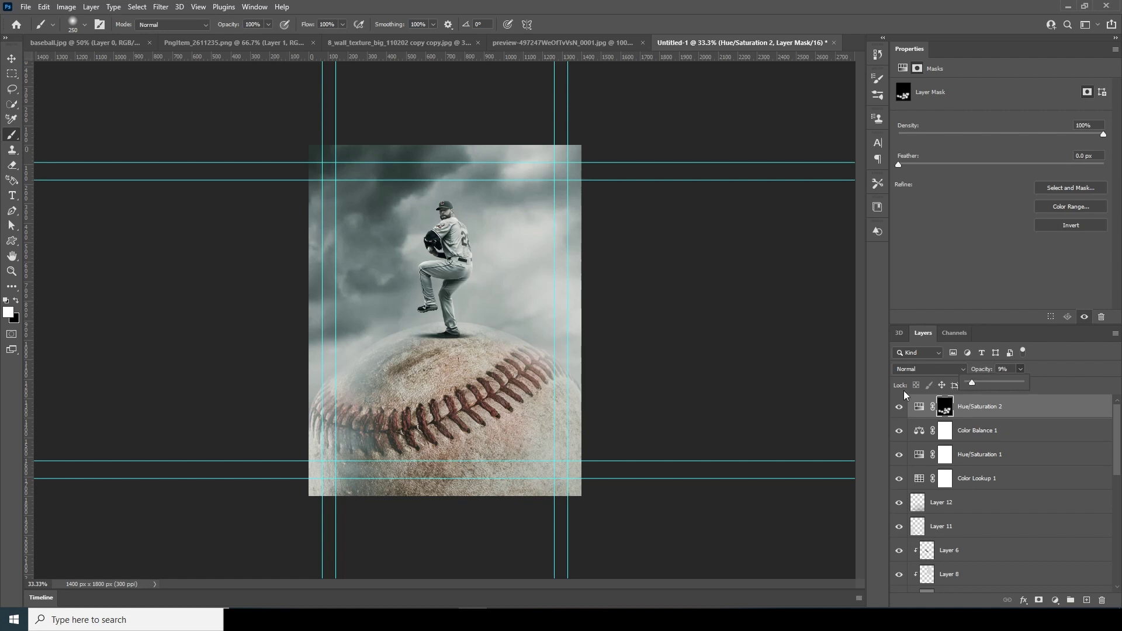
Step: Extend the painted mask along the stitching and tone the red tint down to saturation 82 and 8% layer opacity
click(542, 363)
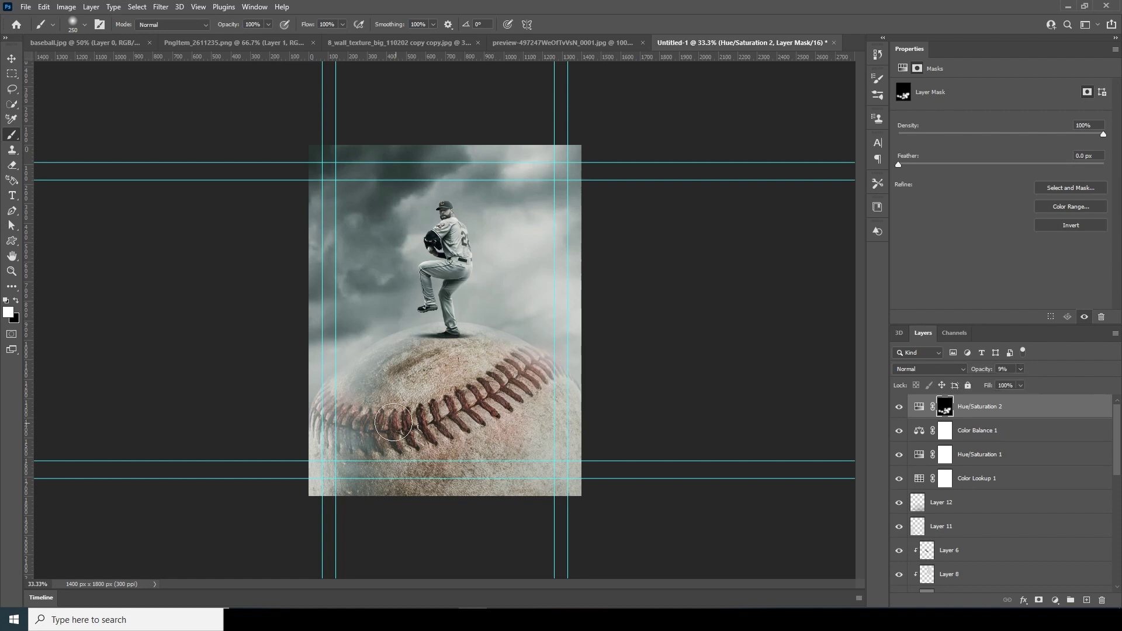
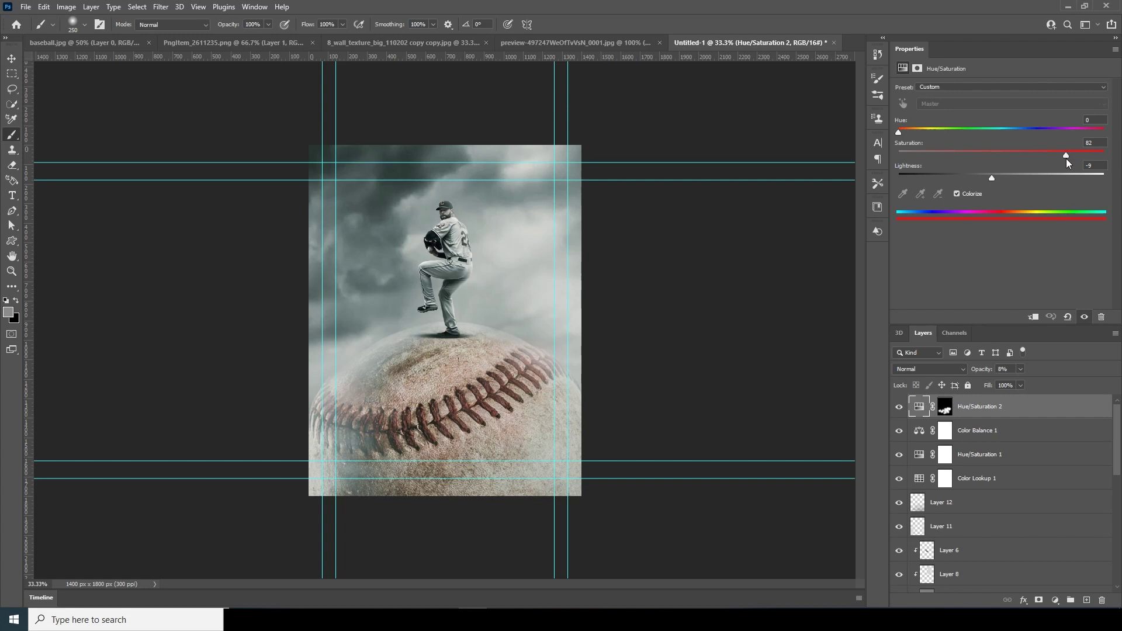
click(945, 407)
key(x)
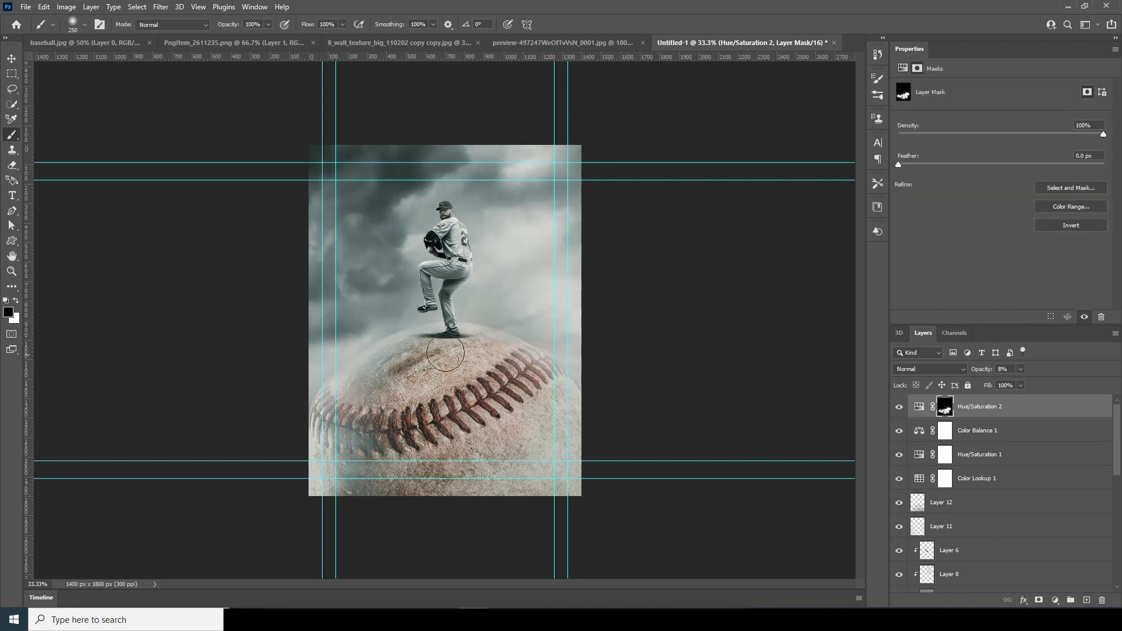
Step: Add the text "28" beside the pitcher in white Varsity Team Bold, 4 pt
click(11, 59)
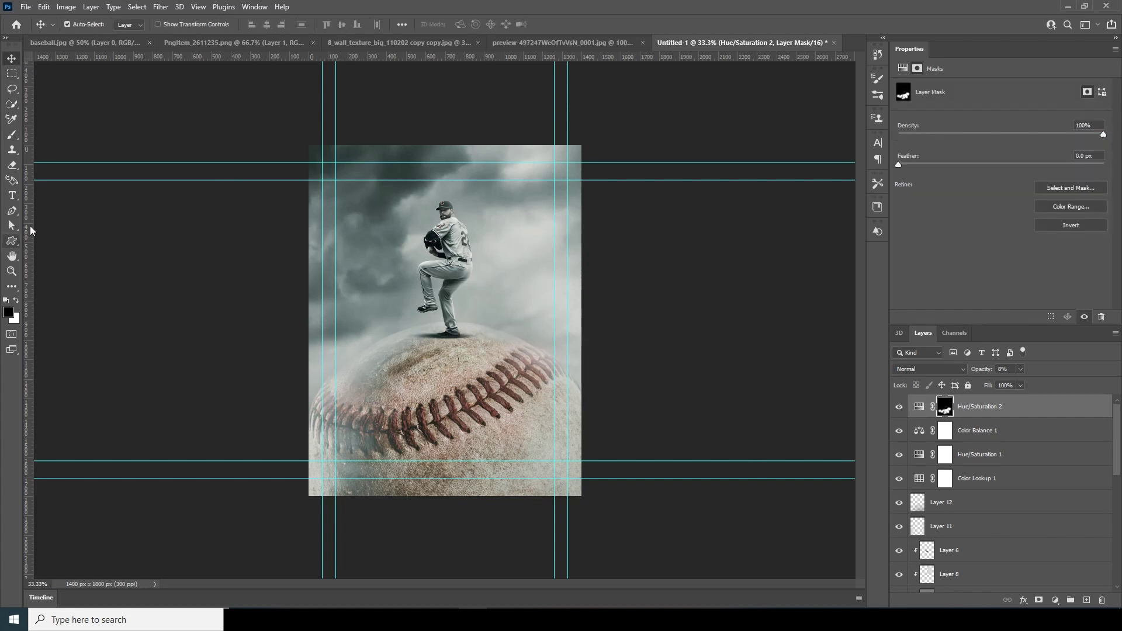
click(12, 195)
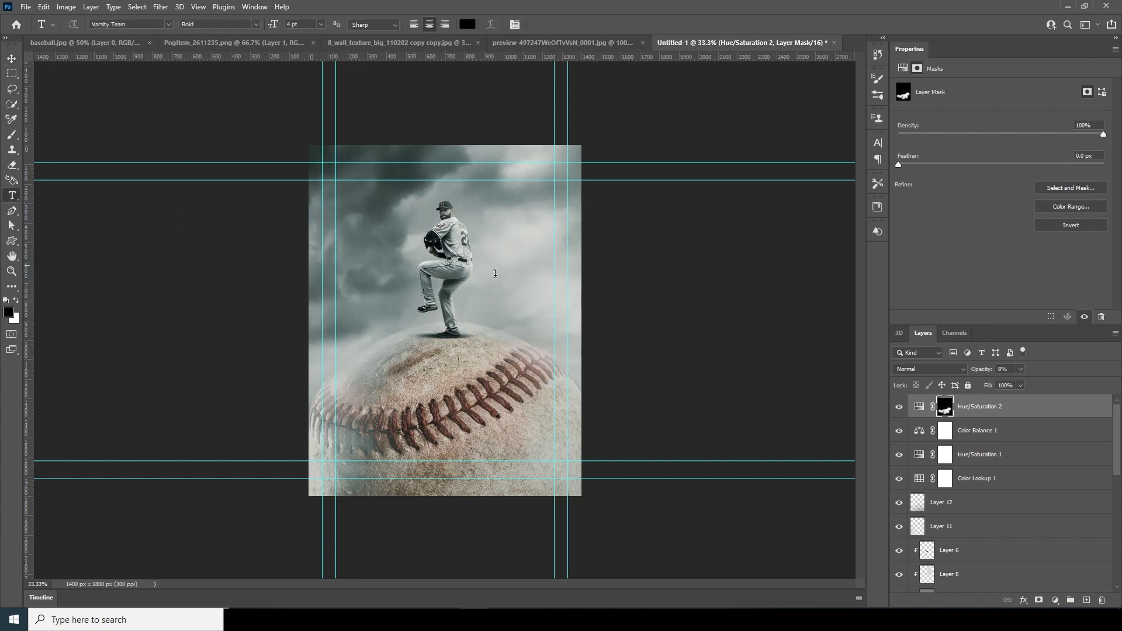
click(413, 264)
key(BackSpace)
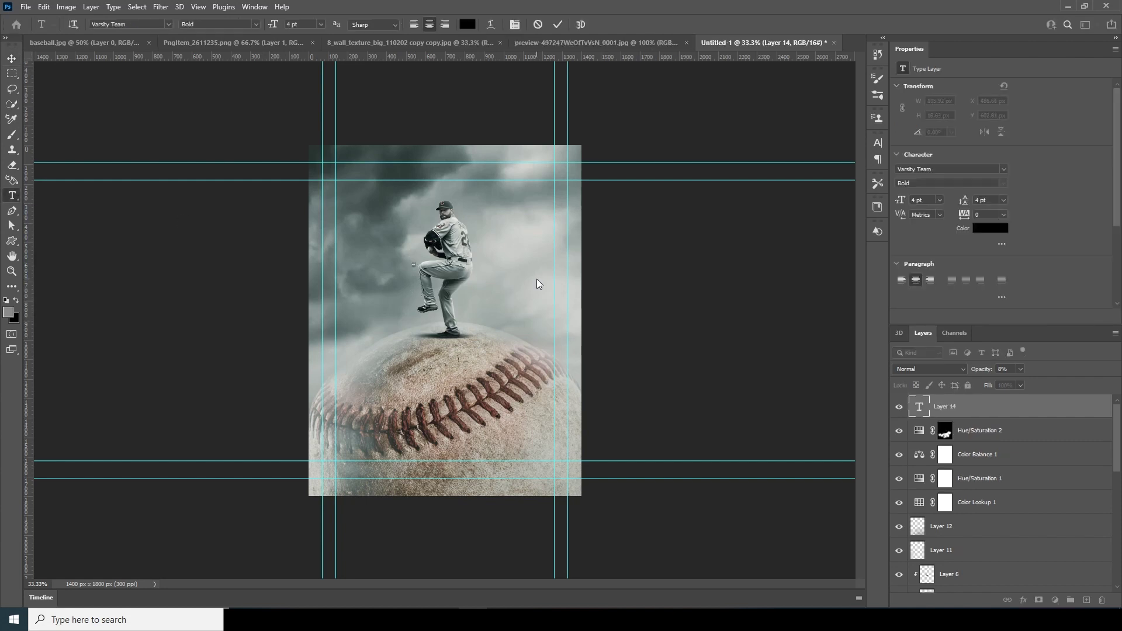
text(28)
click(994, 235)
click(648, 284)
click(910, 281)
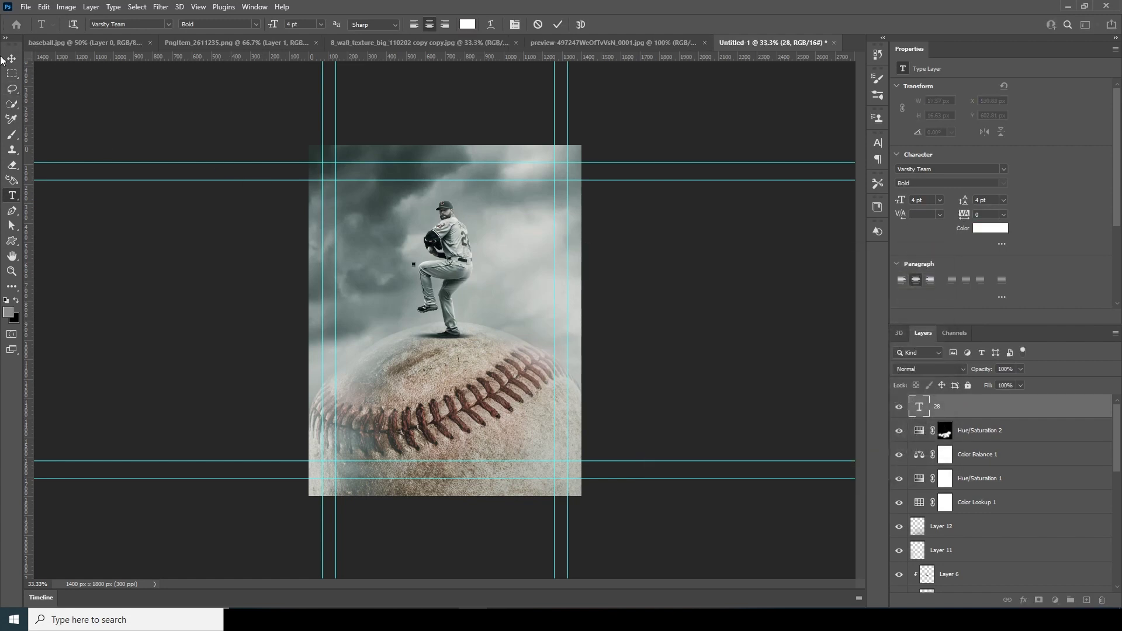
Step: Enlarge the number 28 to about 1166 px wide so it covers the middle of the poster above the baseball
key(ctrl+t)
drag(416, 266, 520, 325)
drag(481, 293, 503, 300)
drag(528, 358, 543, 377)
drag(485, 315, 491, 323)
key(Return)
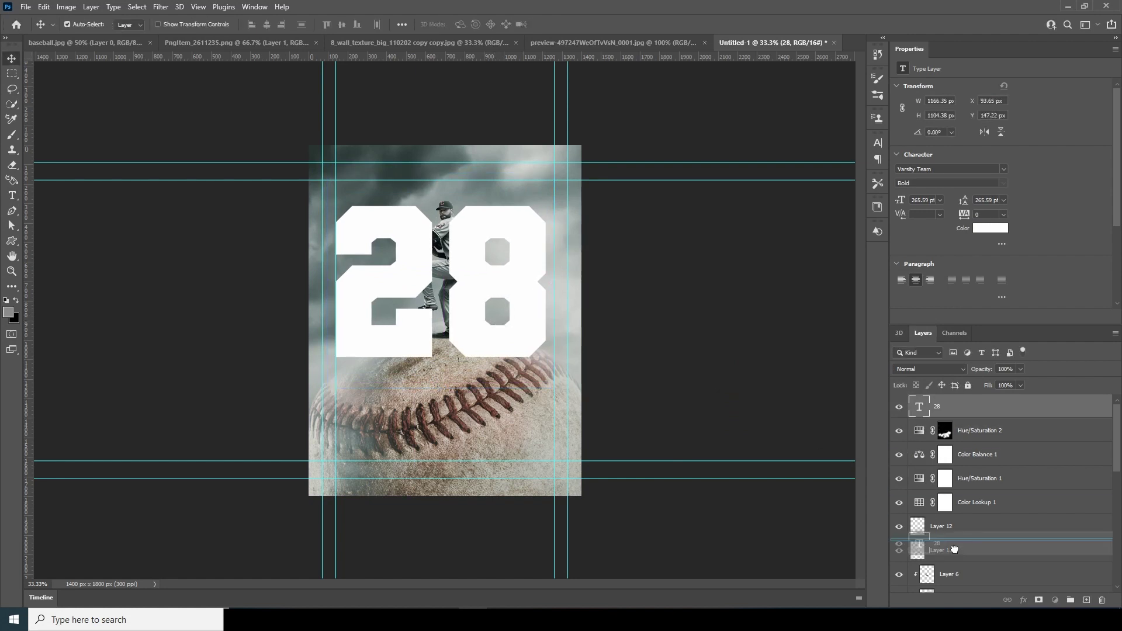
Step: Move the 28 layer beneath the baseball layer, directly above Layer 13, and shift the number slightly down
scroll(921, 467, down, 3)
drag(964, 604, 935, 500)
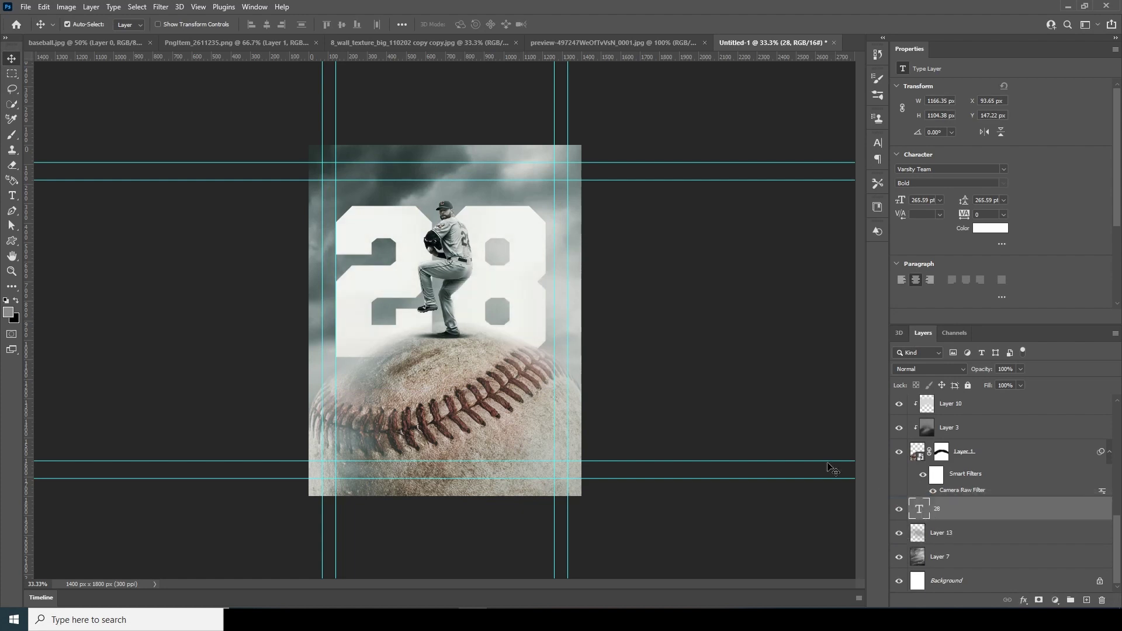
key(ctrl+t)
drag(517, 307, 520, 297)
click(578, 24)
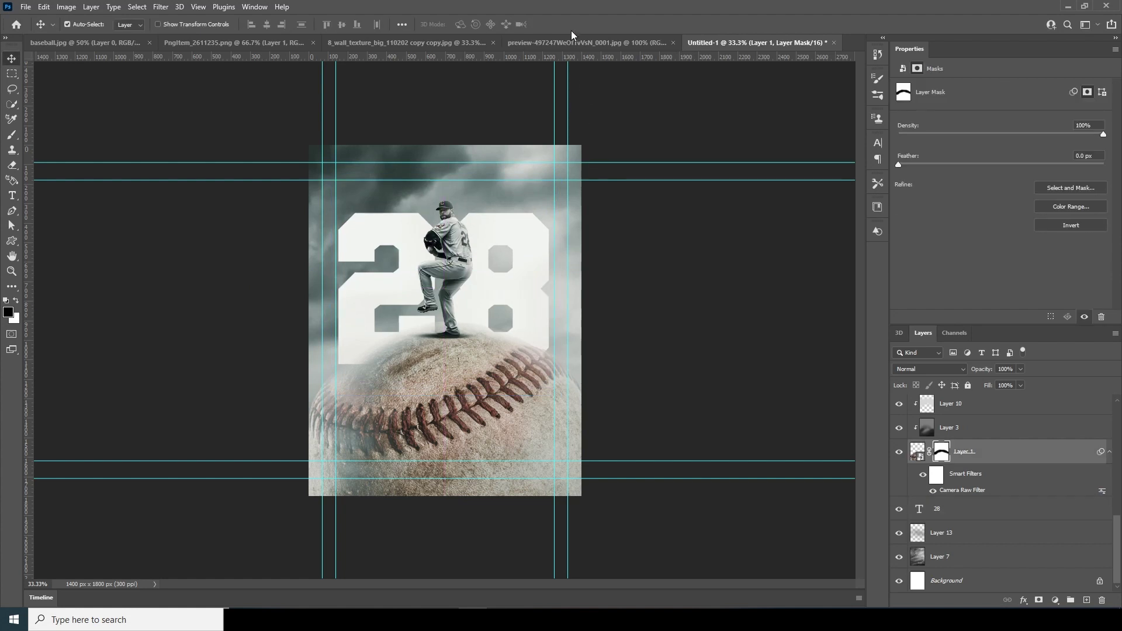
Step: Bring the wall texture from 8_wall_texture_big_110202 copy copy.jpg into Untitled-1 as a new layer
click(563, 43)
click(258, 44)
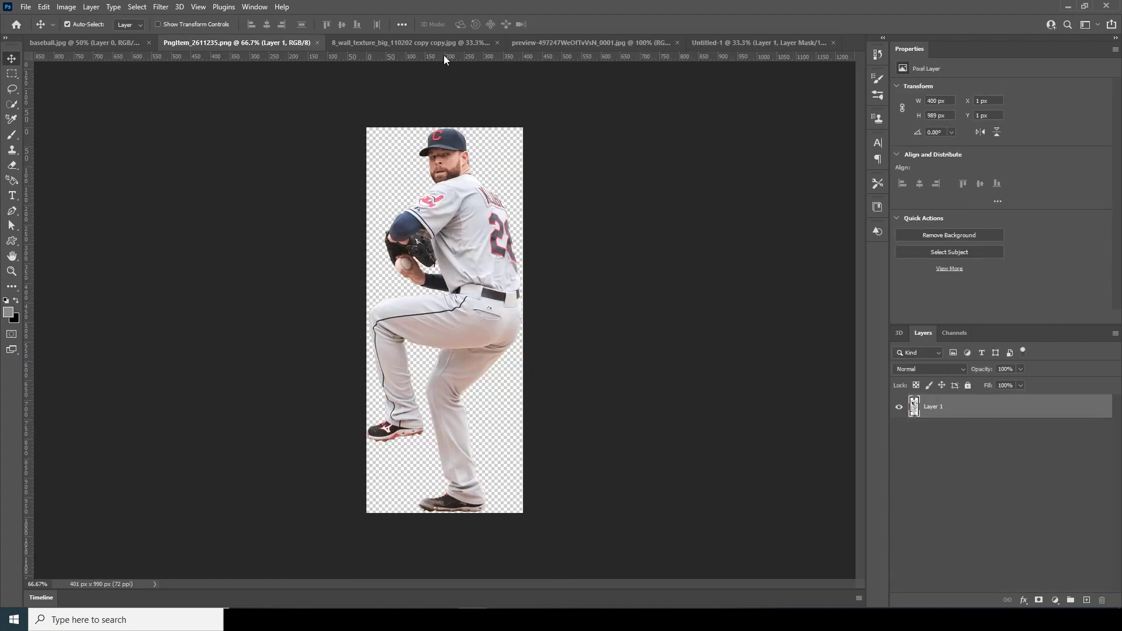
click(443, 44)
click(722, 45)
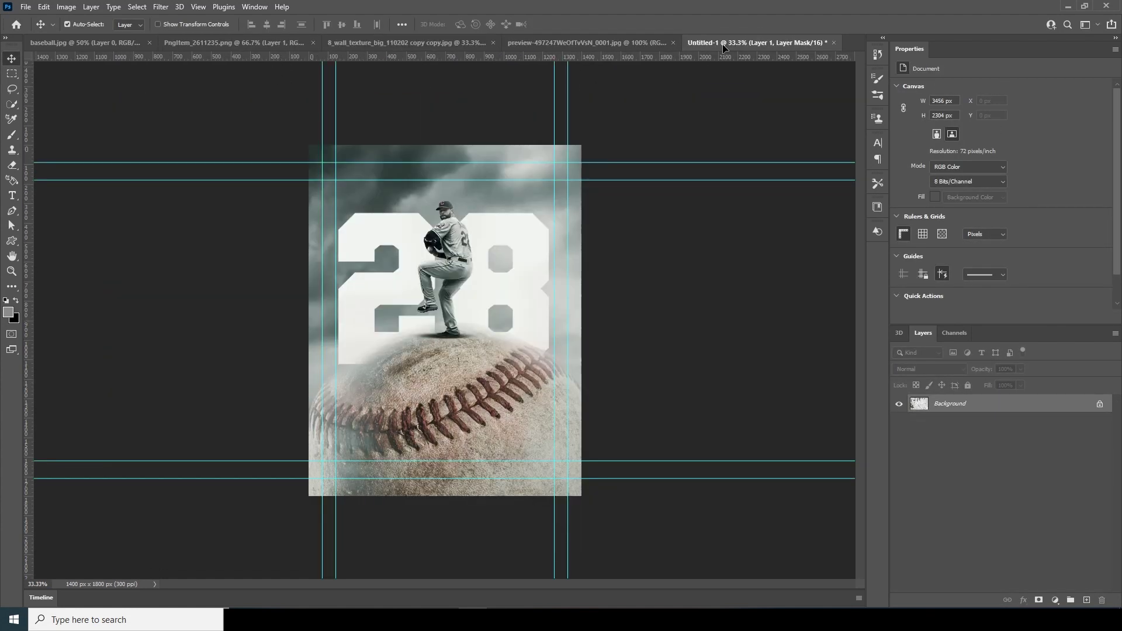
drag(508, 290, 515, 289)
click(576, 243)
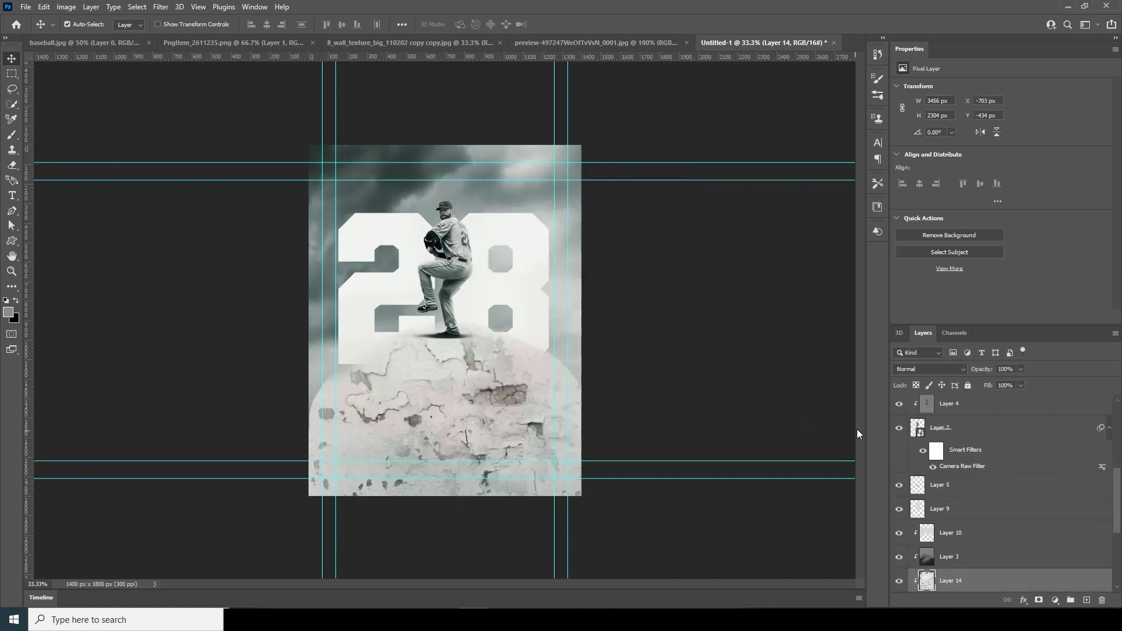
Step: Place the wall texture layer directly above the 28 text layer and clip it to the number
drag(927, 581, 943, 514)
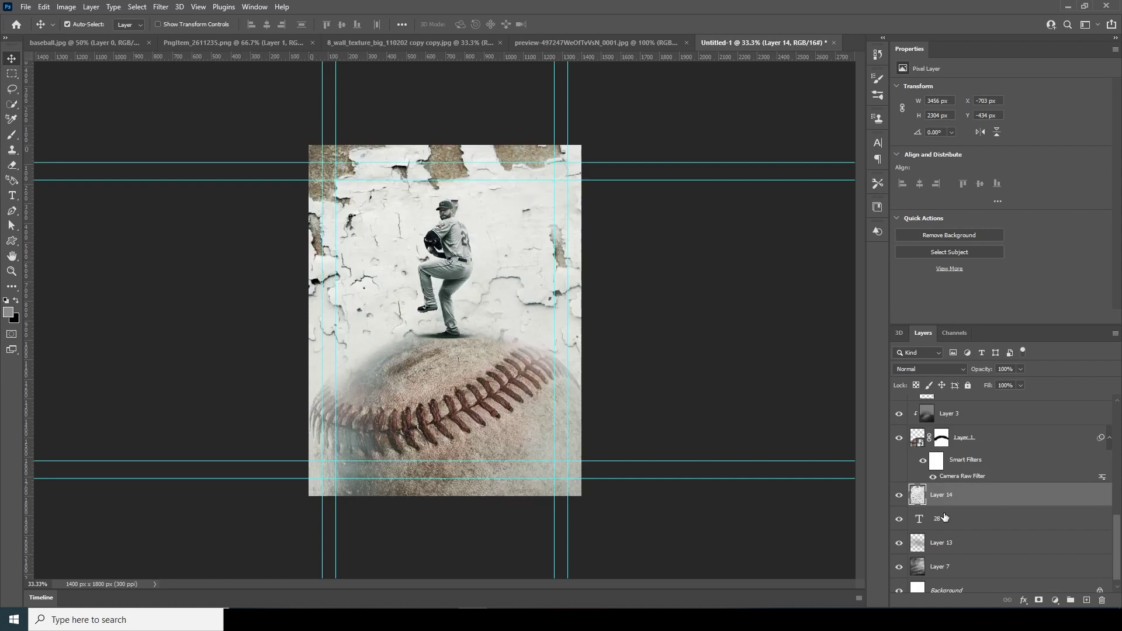
right_click(968, 500)
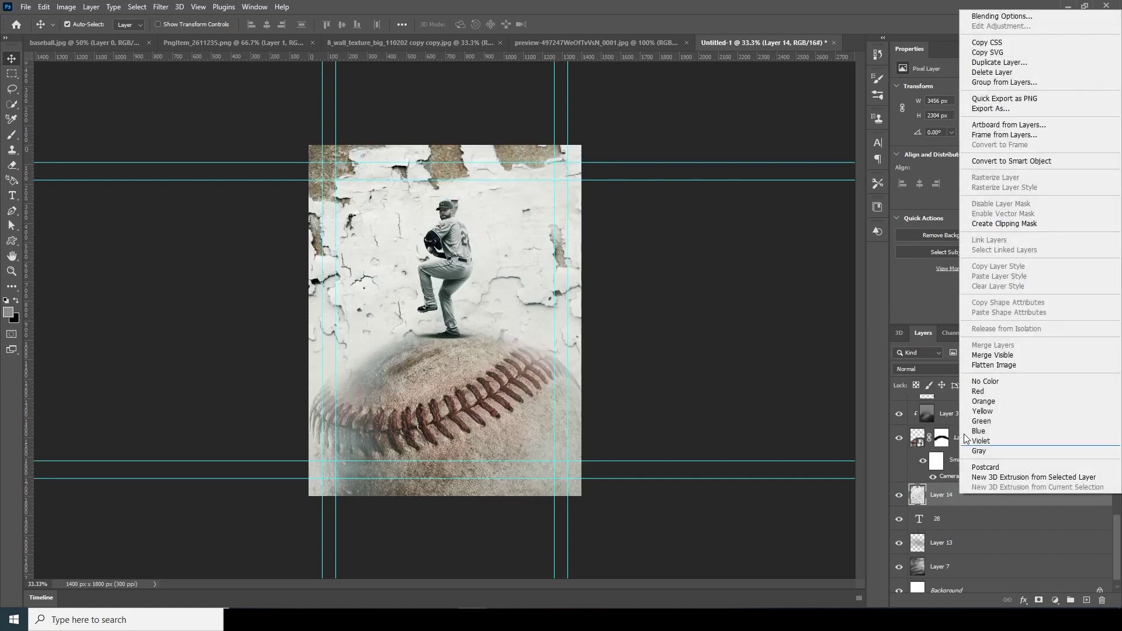
click(994, 224)
Step: Resize and reposition the wall texture and the number 28 together, with the number's text box about 1260 px wide
key(ctrl+t)
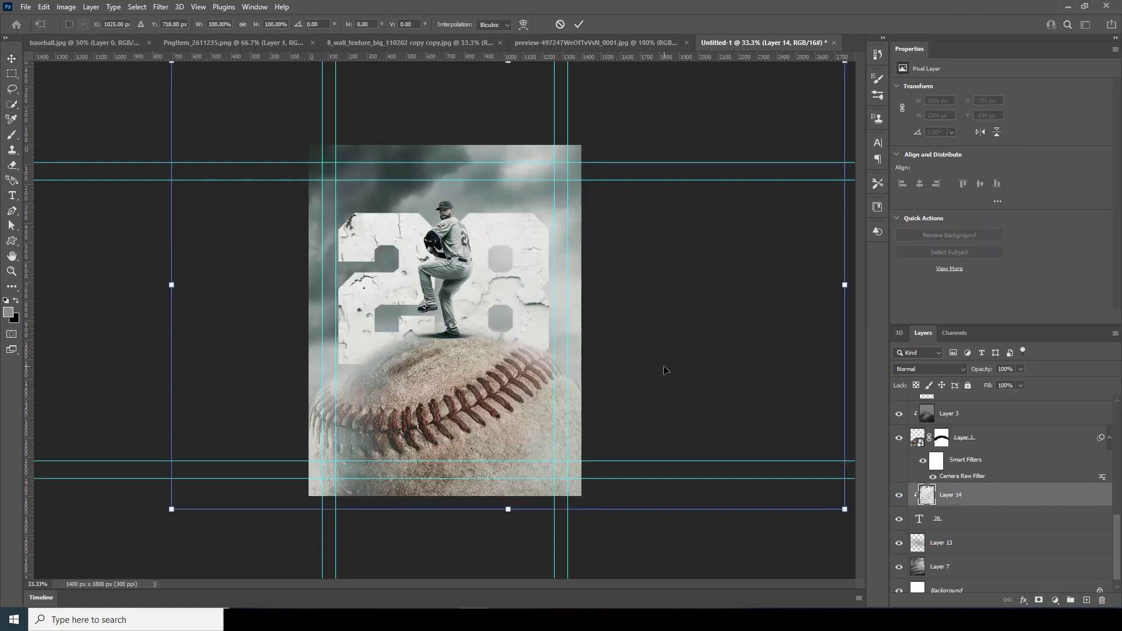
click(924, 508)
shift+click(926, 498)
key(ctrl+t)
drag(609, 388, 619, 395)
drag(753, 461, 692, 440)
key(Return)
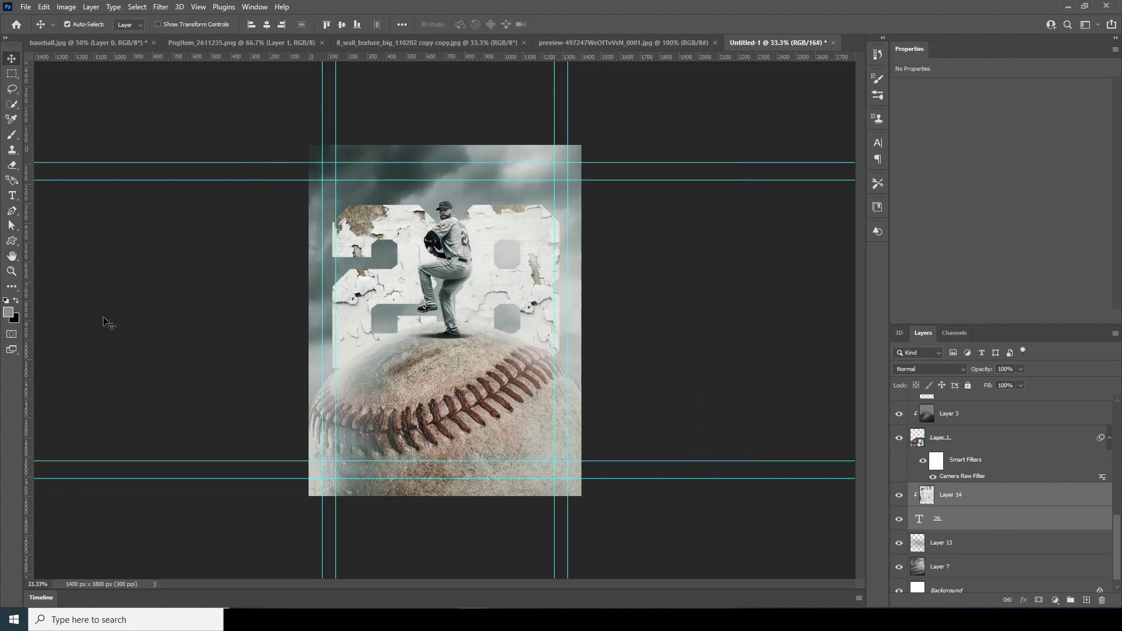
Step: Add the white Anton text lines NEVER and LET YOU DOWN, stacked about 602 px wide on the baseball's lower part
click(11, 196)
click(483, 433)
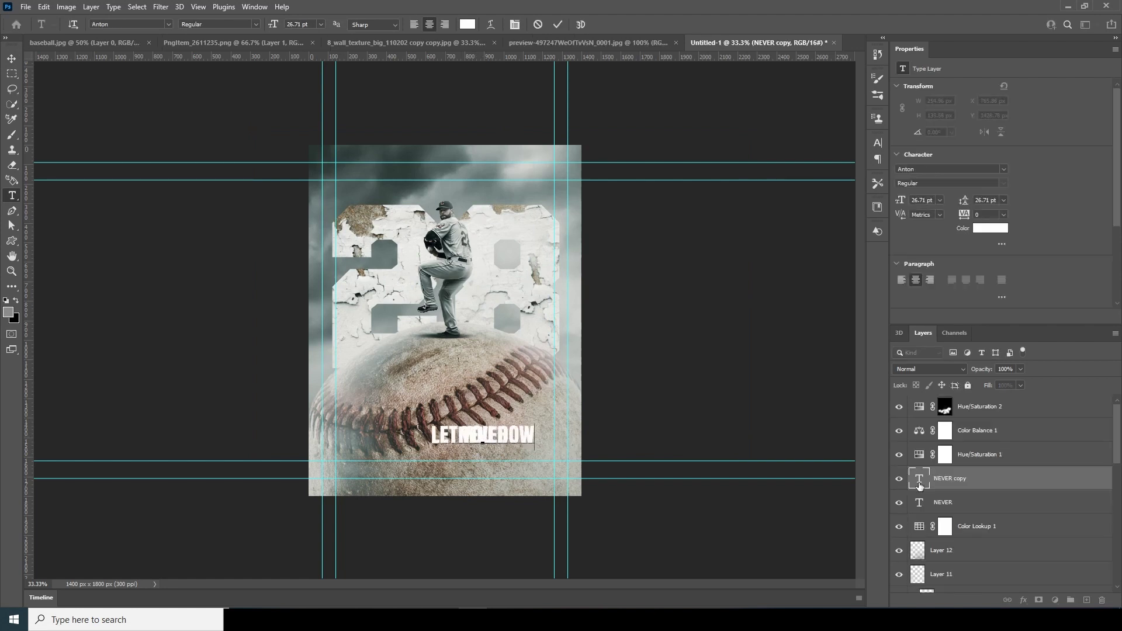
drag(518, 455, 547, 455)
key(Return)
key(v)
Step: Move both slogan layers below the pitcher and above Layer 5, and centre the slogan near the poster's upper edge
shift+click(922, 481)
drag(941, 603, 940, 584)
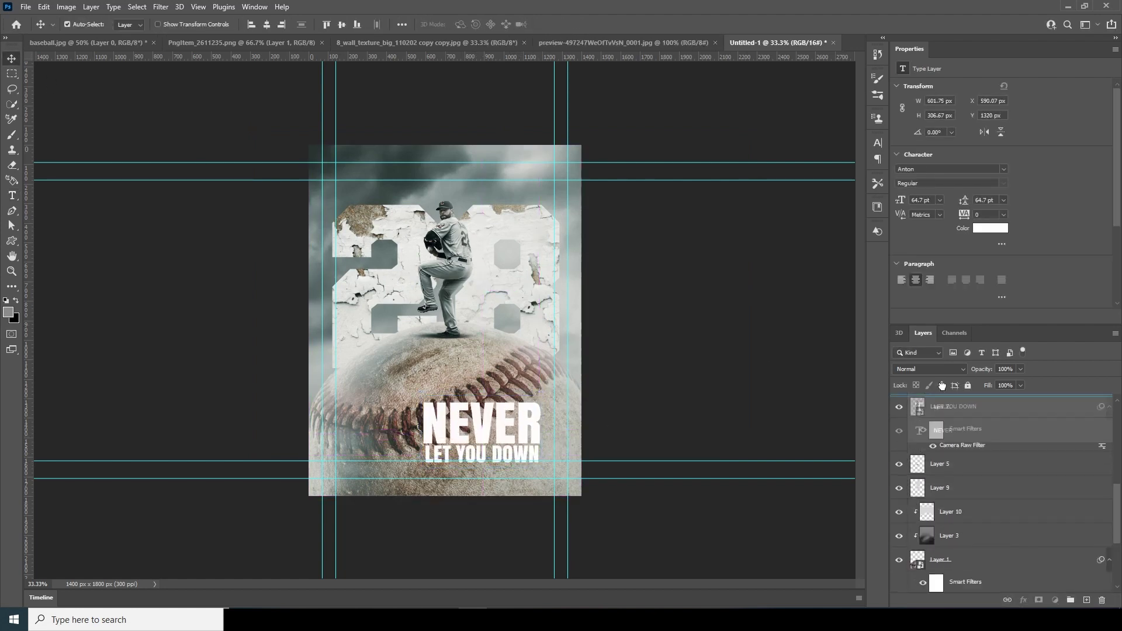
key(ctrl+t)
drag(512, 423, 476, 183)
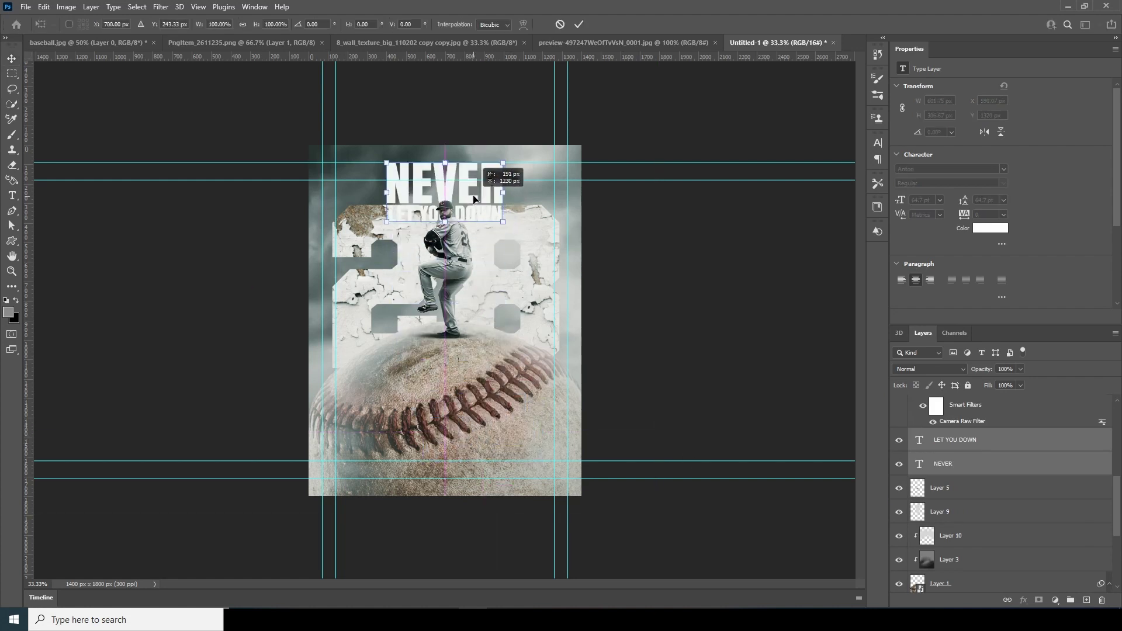
Step: Scale the NEVER LET YOU DOWN slogan to 51.43% and skew it slightly so the letters lean right
drag(504, 221, 478, 199)
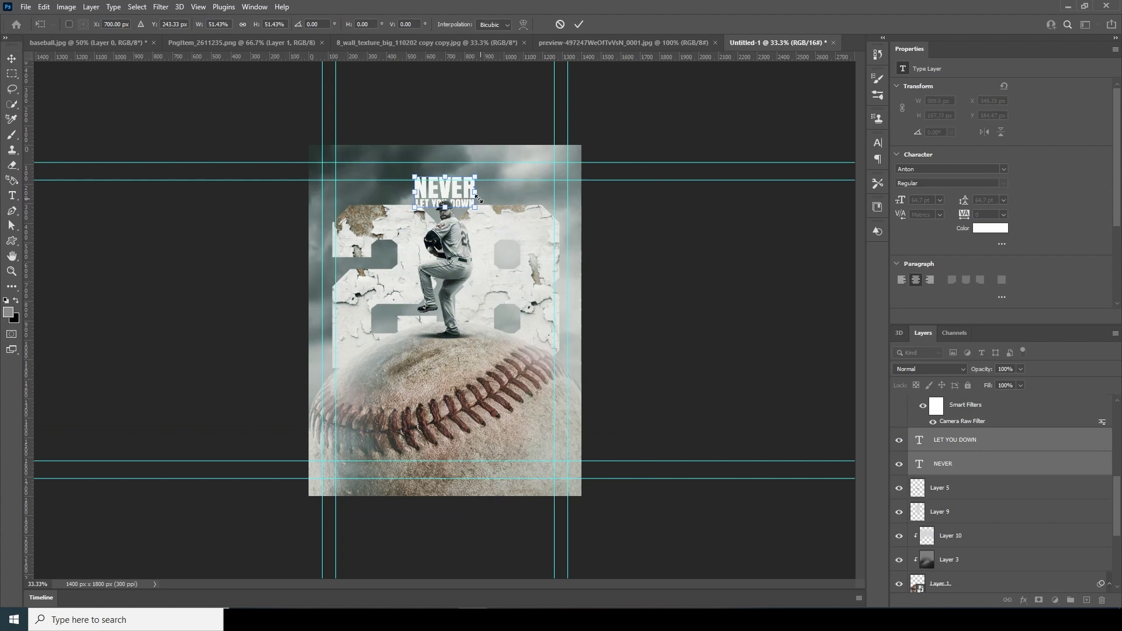
right_click(462, 197)
click(475, 237)
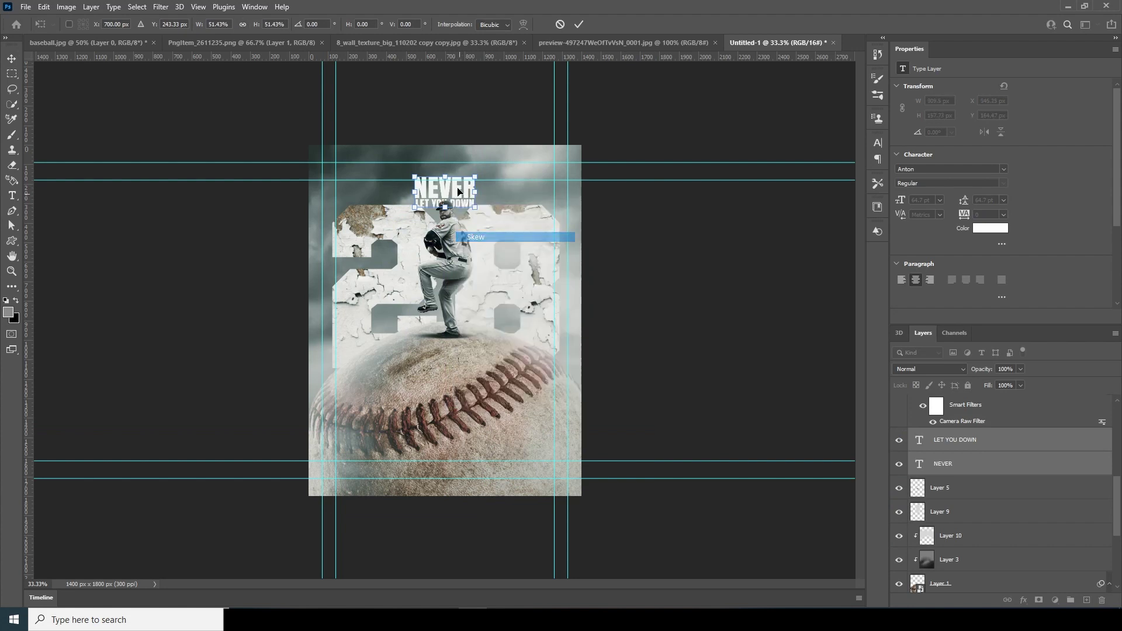
drag(448, 177, 450, 175)
key(Return)
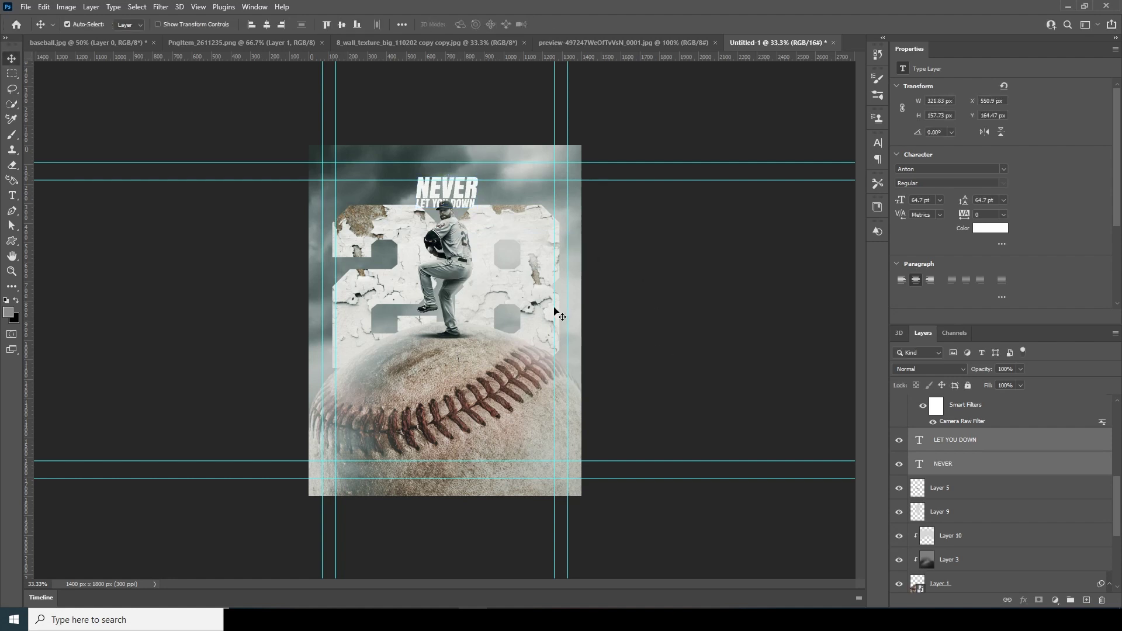
Step: Scale the number 28 and its clipped wall texture together to 93.96% and recentre them behind the pitcher
drag(1114, 496, 1112, 554)
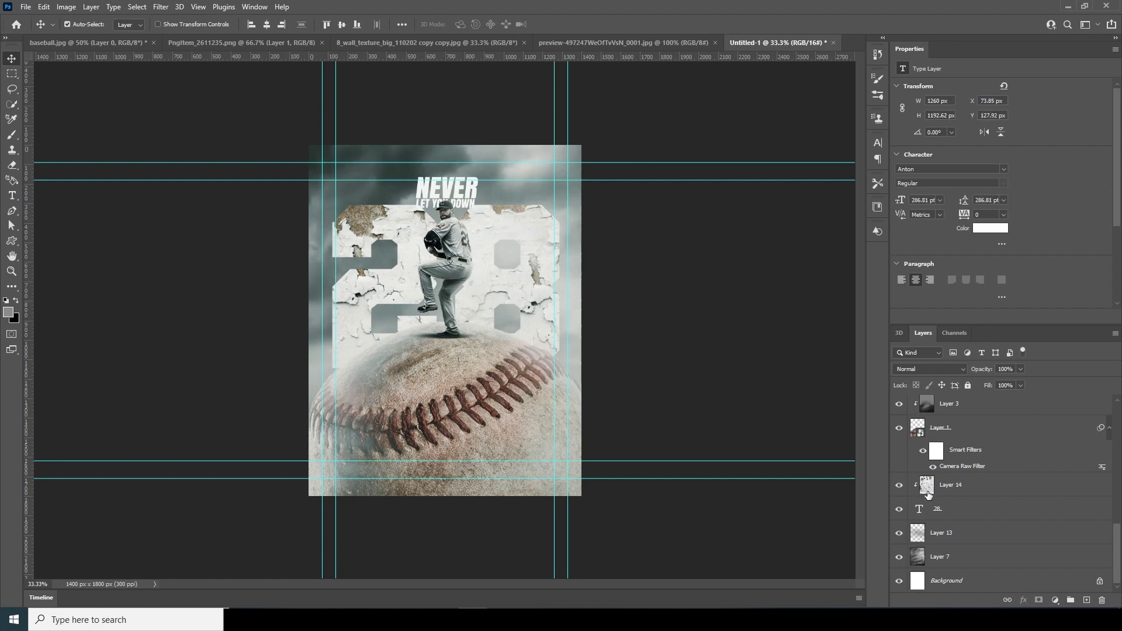
click(926, 509)
shift+click(929, 486)
key(ctrl+t)
drag(745, 133, 729, 144)
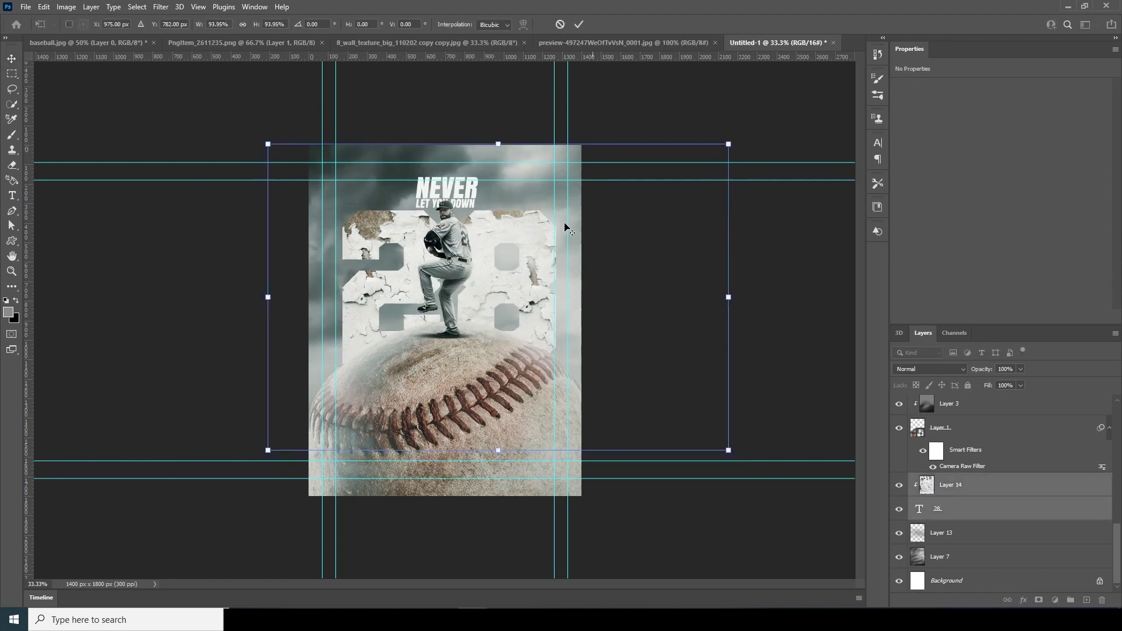
drag(497, 281, 492, 283)
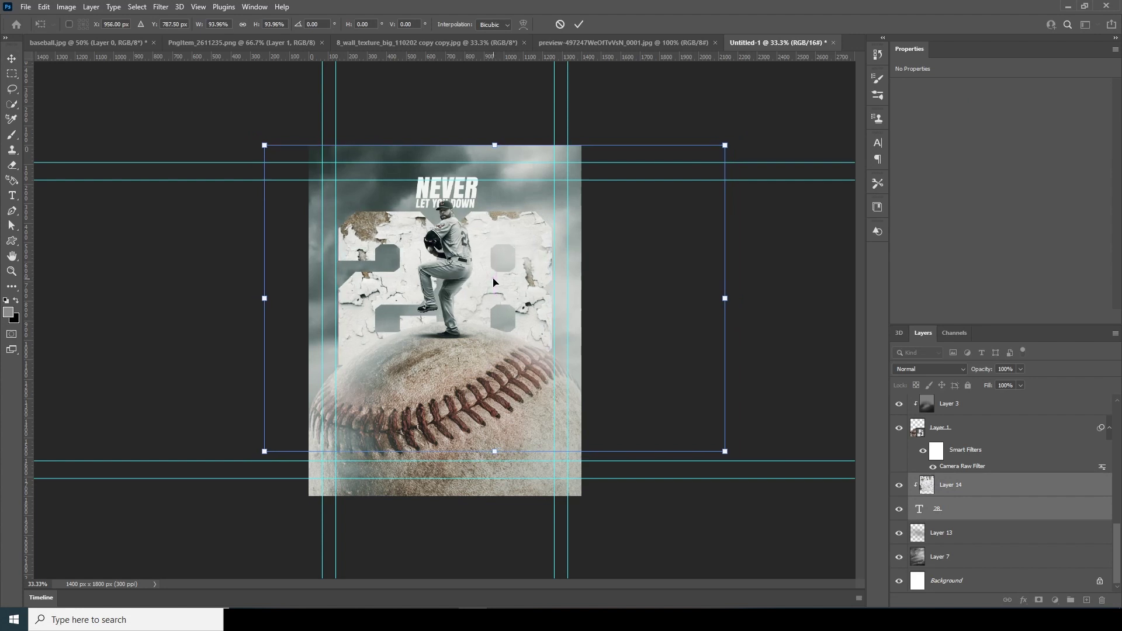
key(Return)
Step: Add a centred Lorem ipsum paragraph in white Varsity Team Bold, 4 pt, about 1190 px wide, above the slogan
key(t)
drag(330, 164, 561, 183)
click(12, 58)
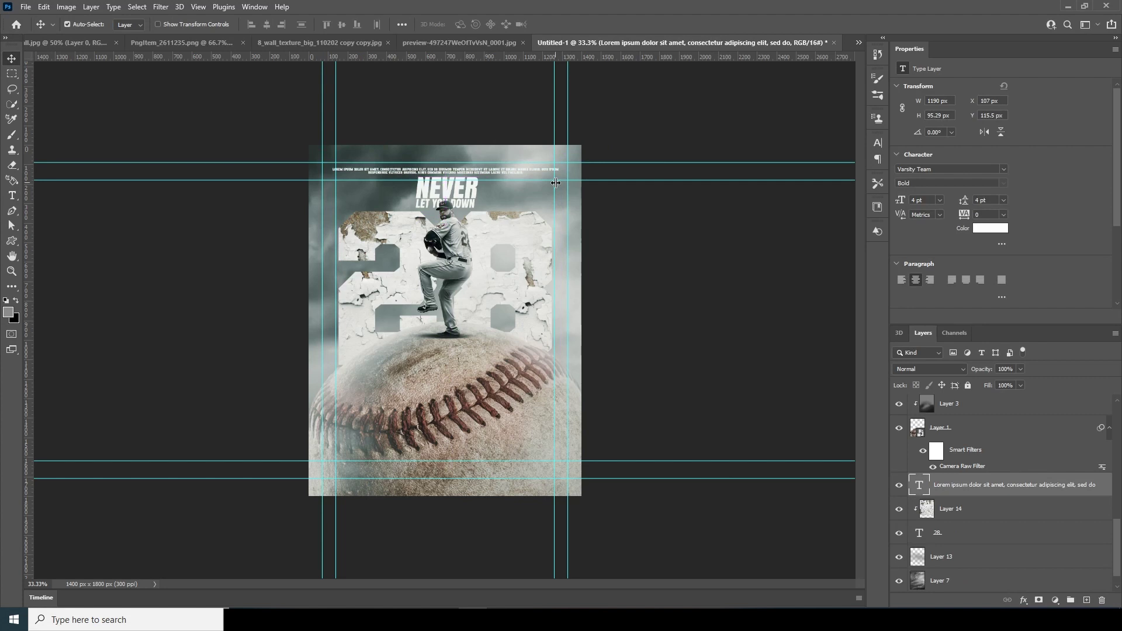
Step: Add the text "windystudio photoshop tutorial" near the poster's lower edge and bring its layer to the top of the stack
key(t)
click(425, 475)
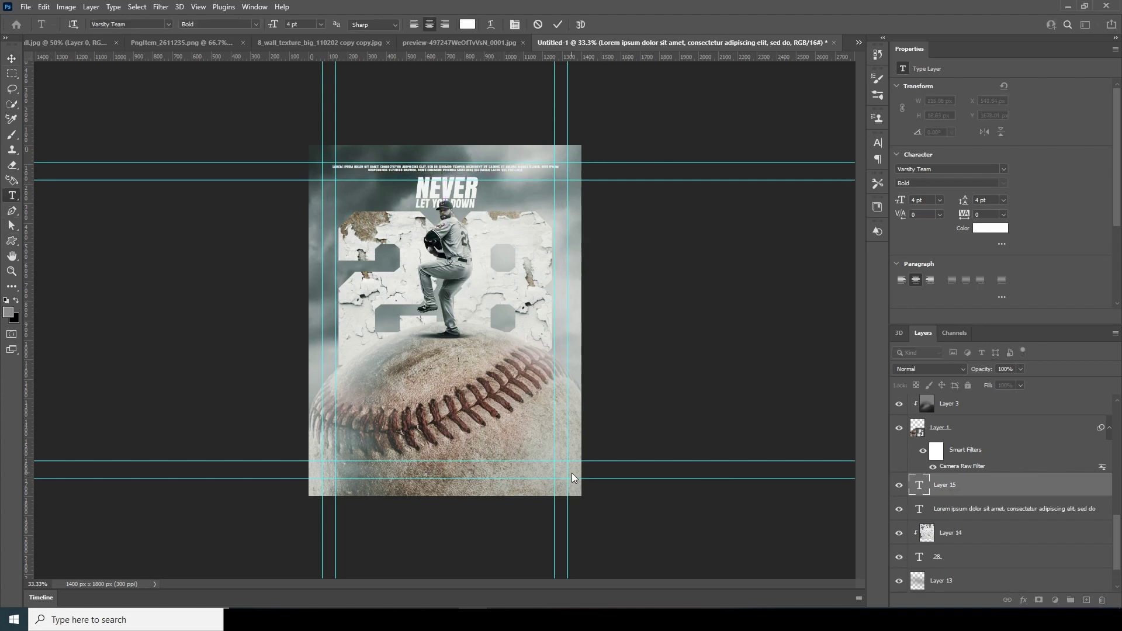
text(windystudio photoshop tutorial)
key(ctrl+Return)
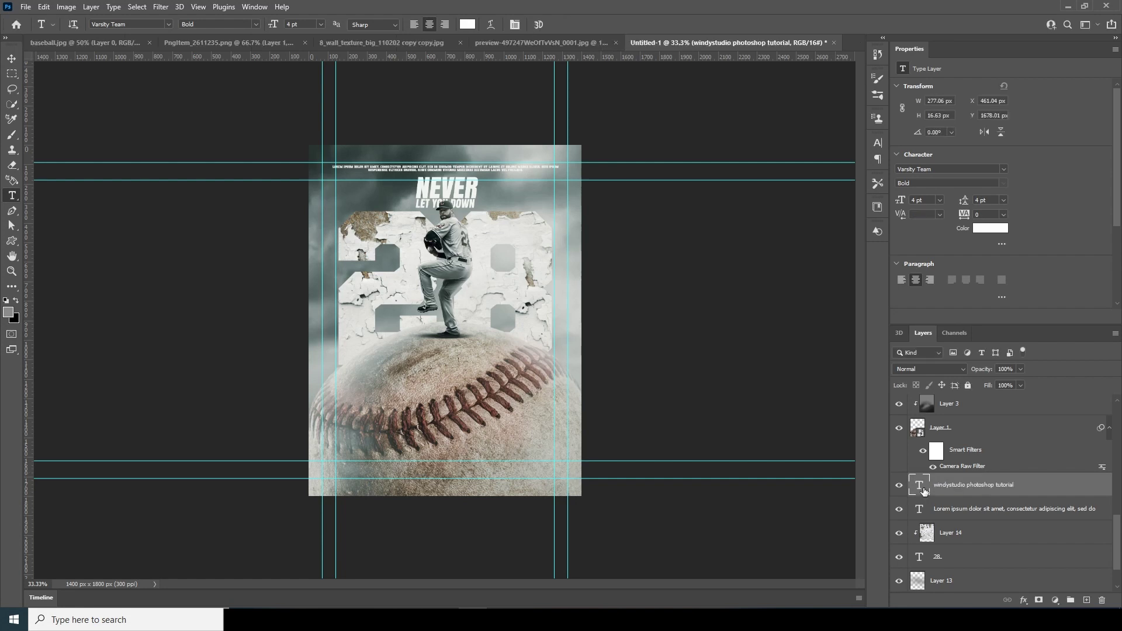
key(ctrl+shift+bracketright)
Step: Format the windystudio photoshop tutorial line in Be Vietnam Bold, 7 pt, with tracking 400
double_click(919, 406)
click(1003, 168)
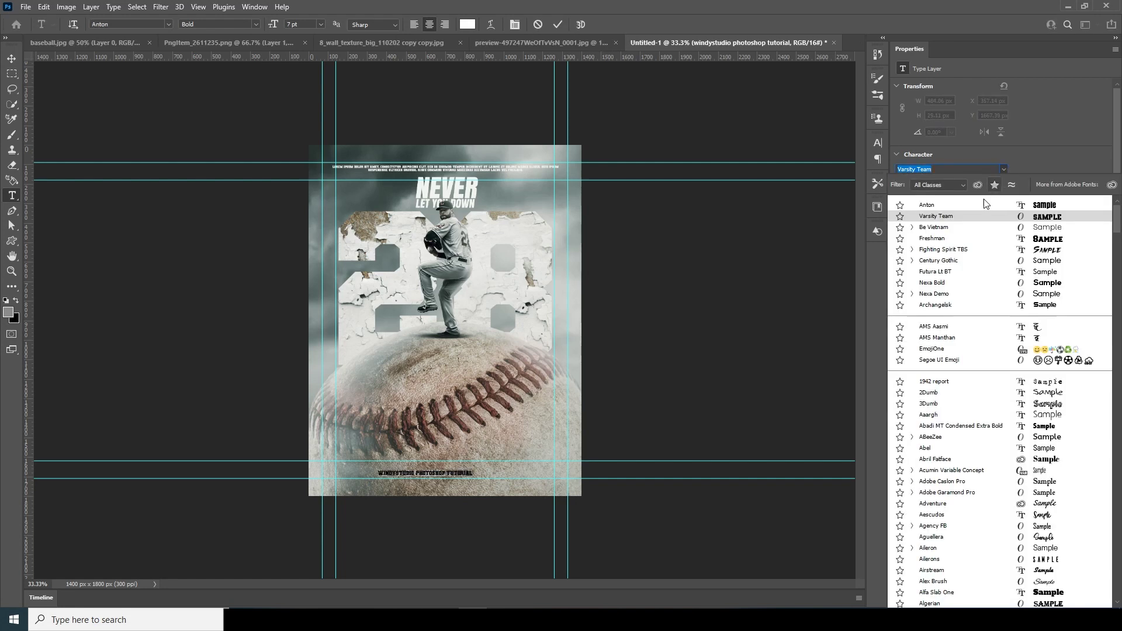
text(400)
key(ctrl+Return)
key(v)
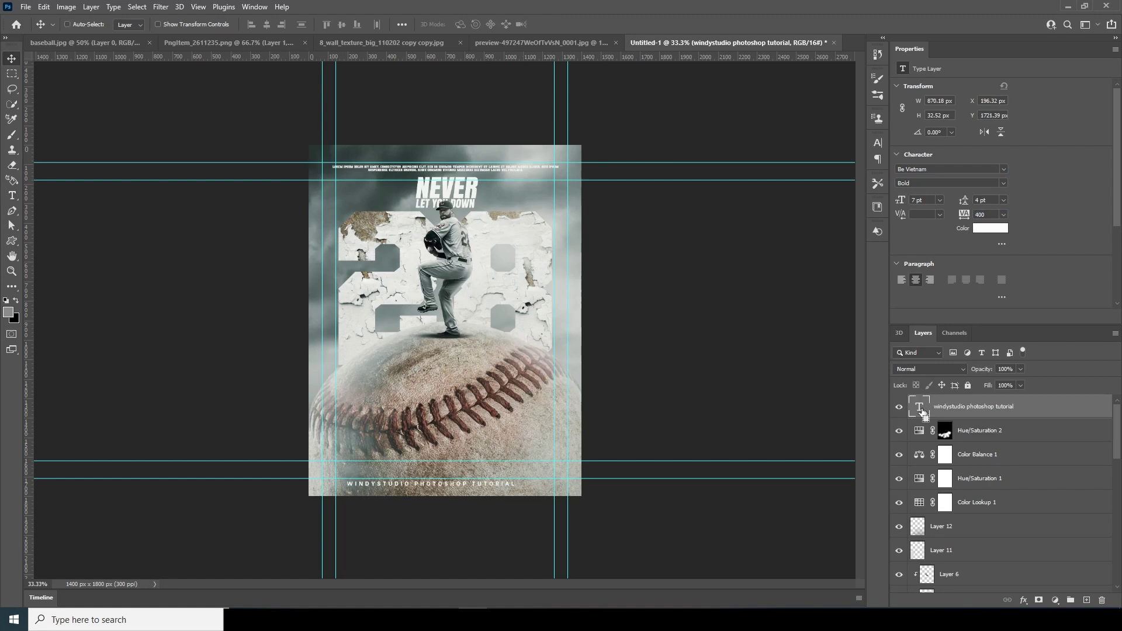
Step: Stamp all visible layers into a new top layer and open the Camera Raw Filter for it
key(ctrl+shift+alt+e)
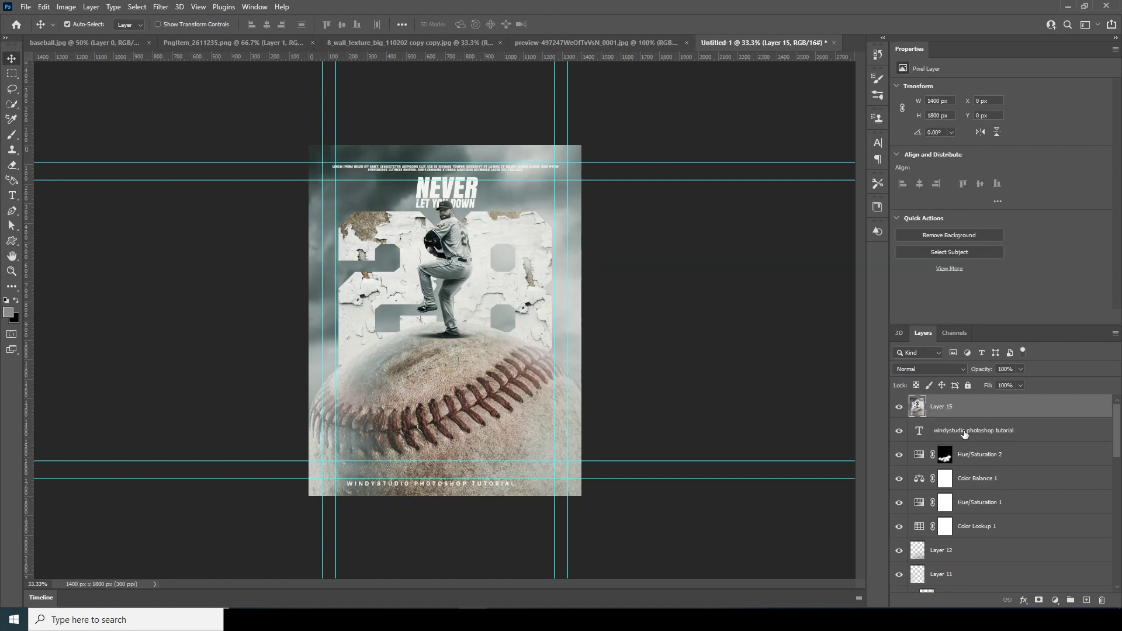
click(215, 8)
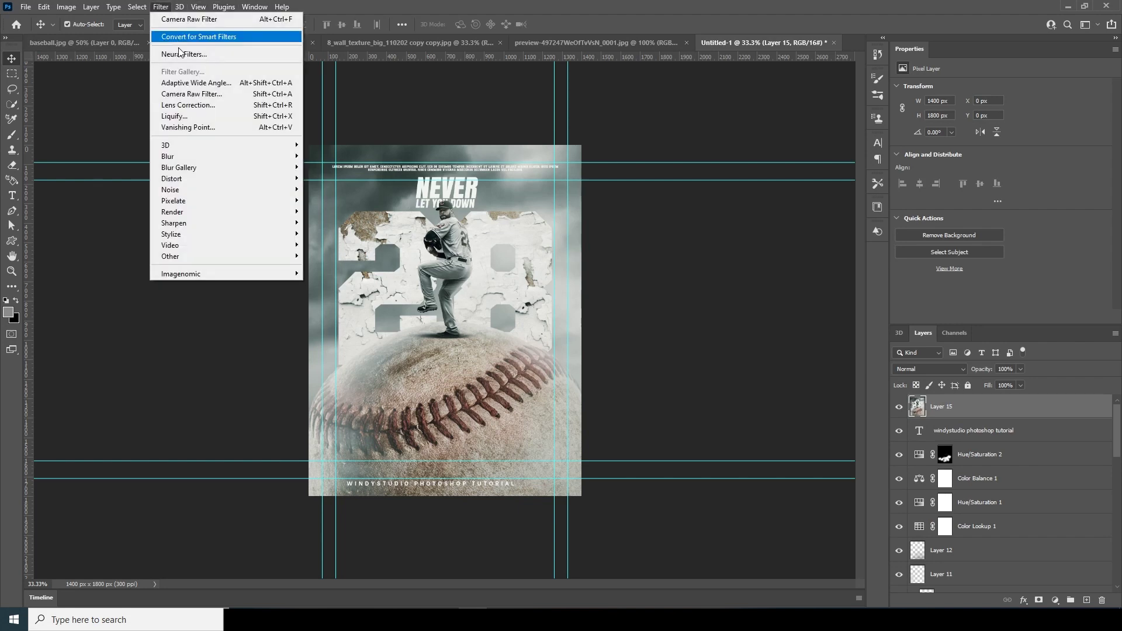
click(193, 95)
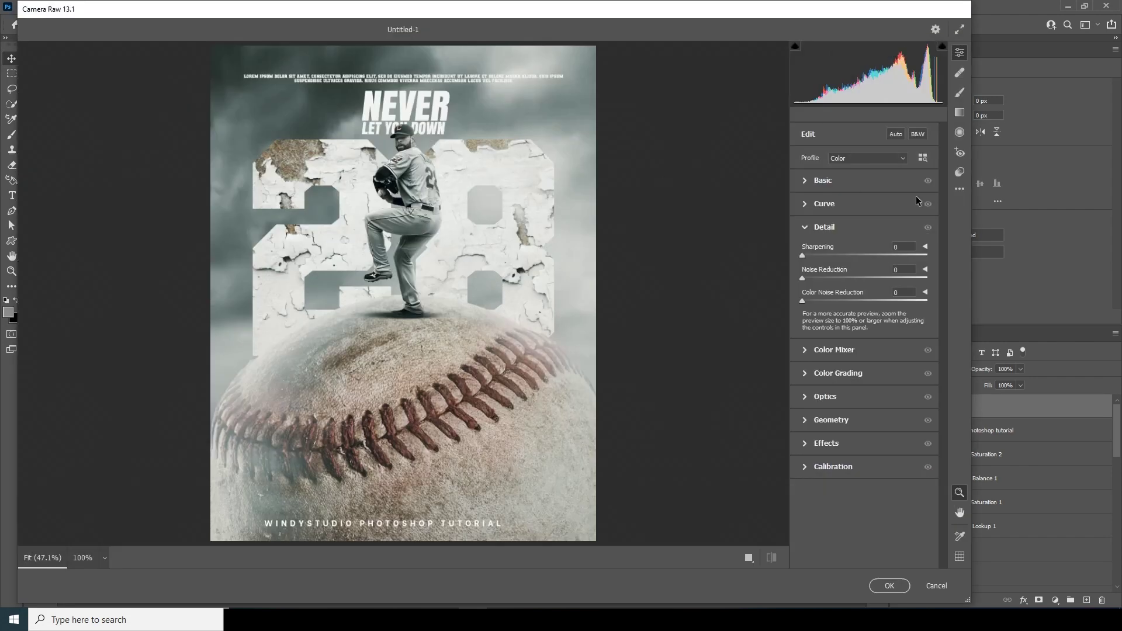
Step: Set the basic adjustments to Highlights -57, Clarity +49, Dehaze +12 and Texture +15
click(804, 181)
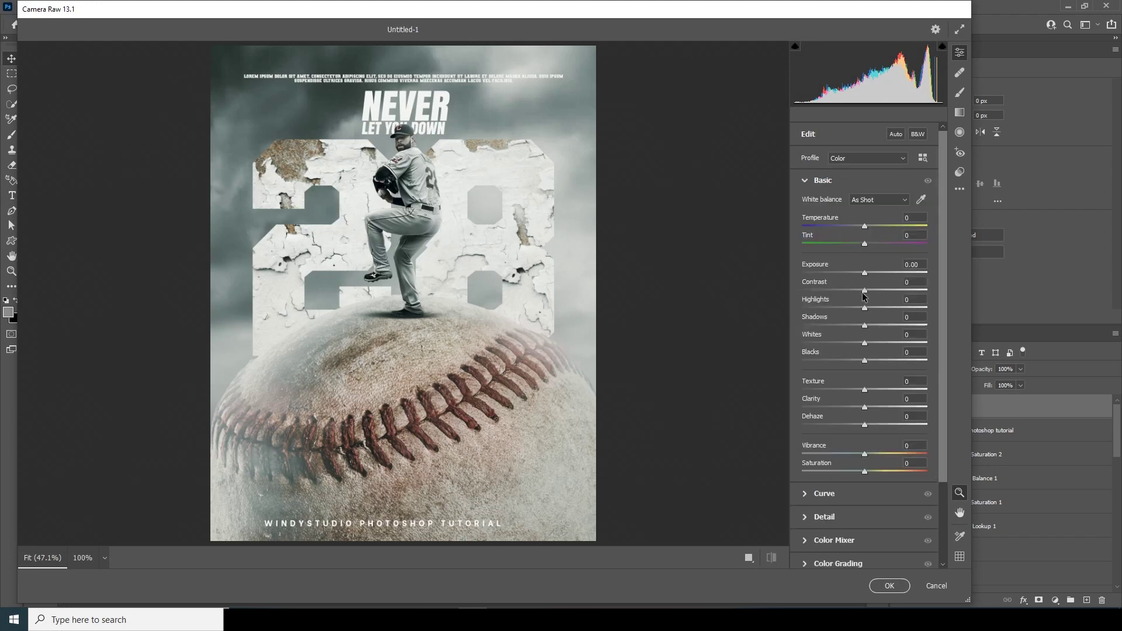
drag(834, 308, 828, 307)
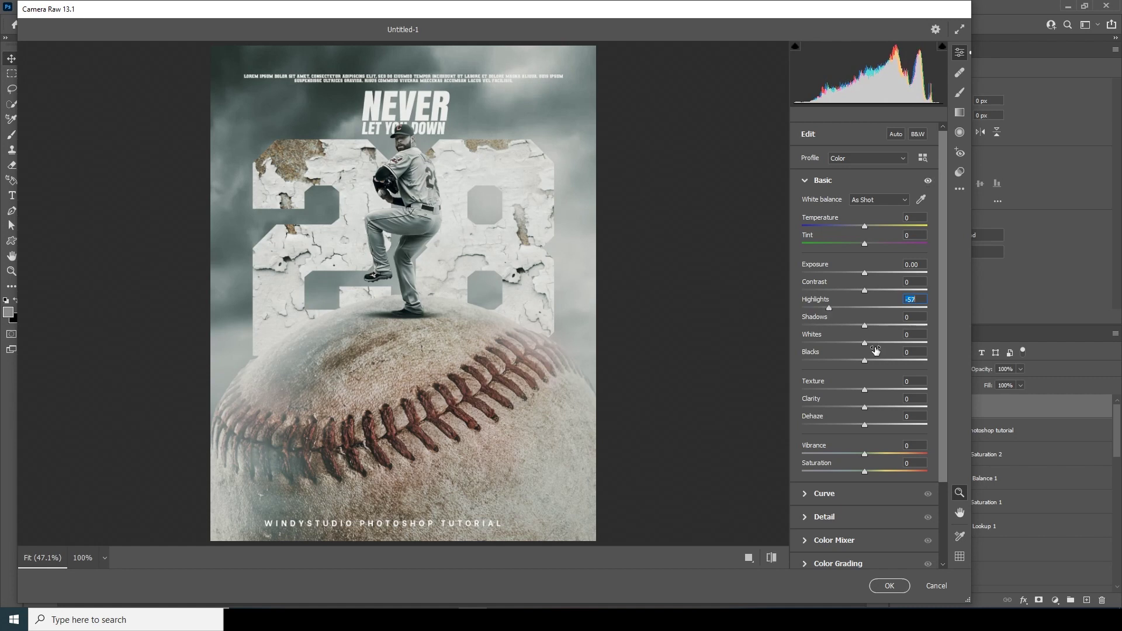
drag(864, 407, 891, 407)
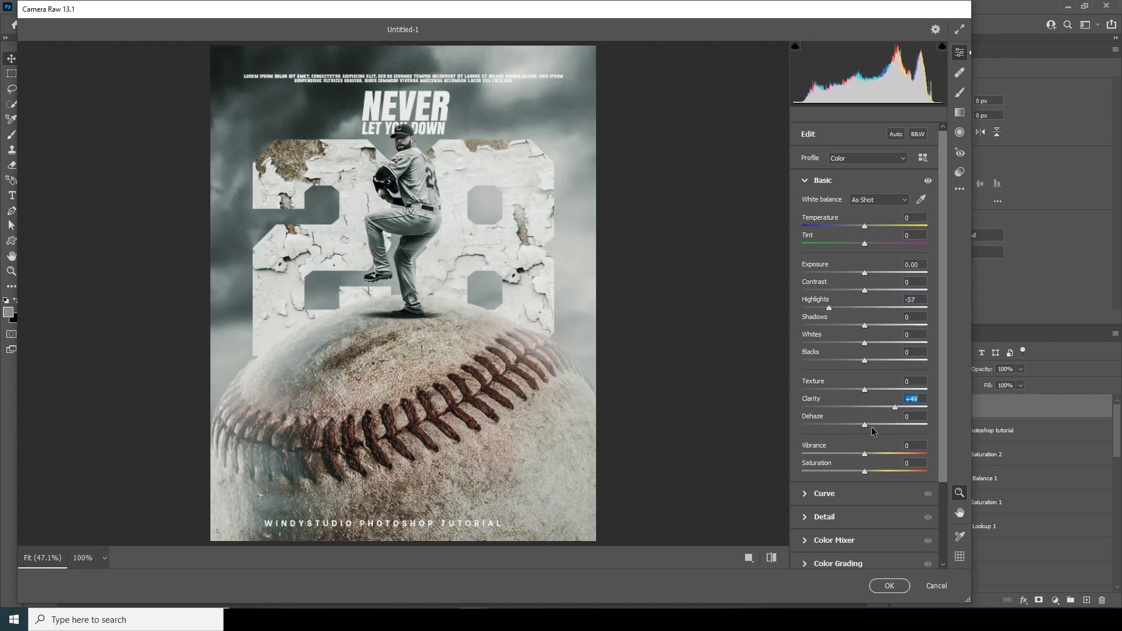
drag(865, 423, 872, 422)
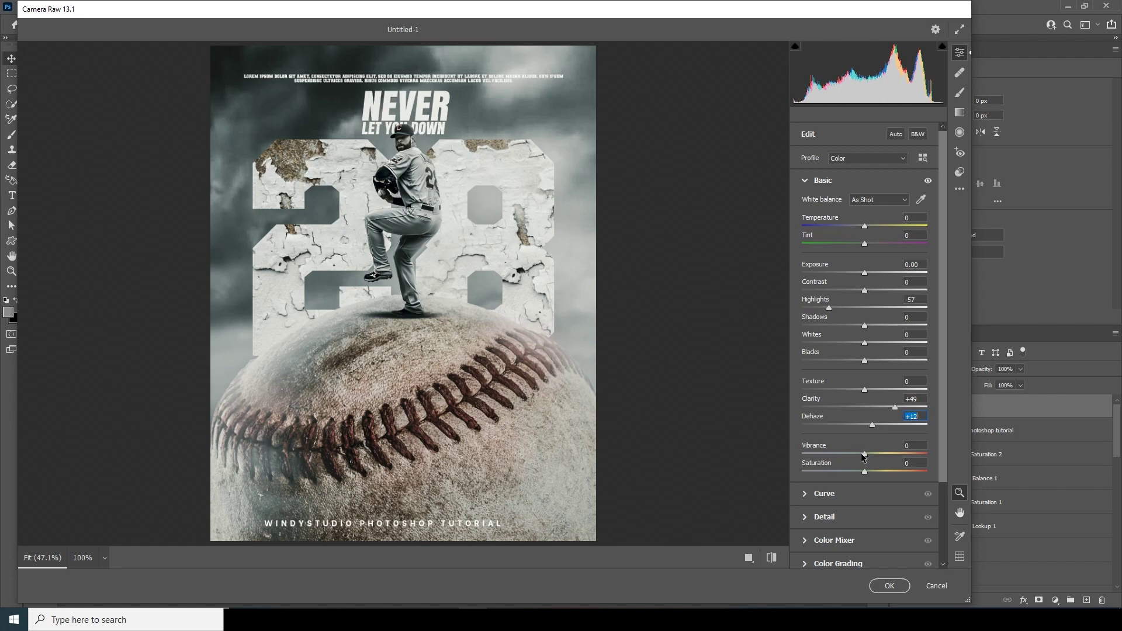
drag(865, 389, 872, 390)
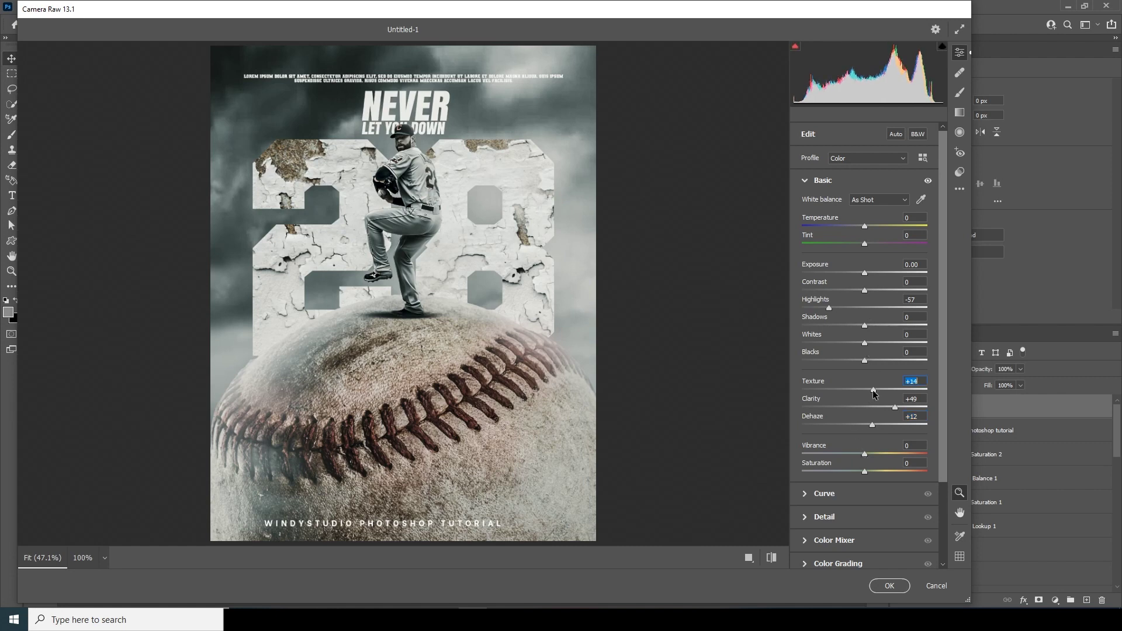
Step: Set Noise Reduction to 26 and Color Noise Reduction to 39 for the merged poster
scroll(817, 467, down, 3)
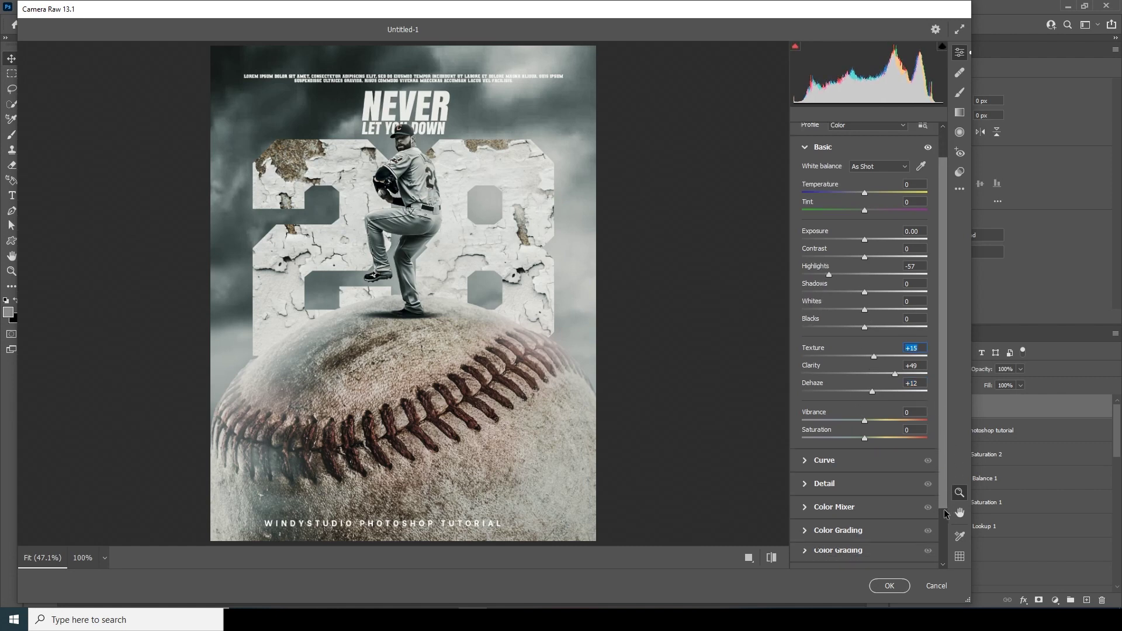
click(805, 449)
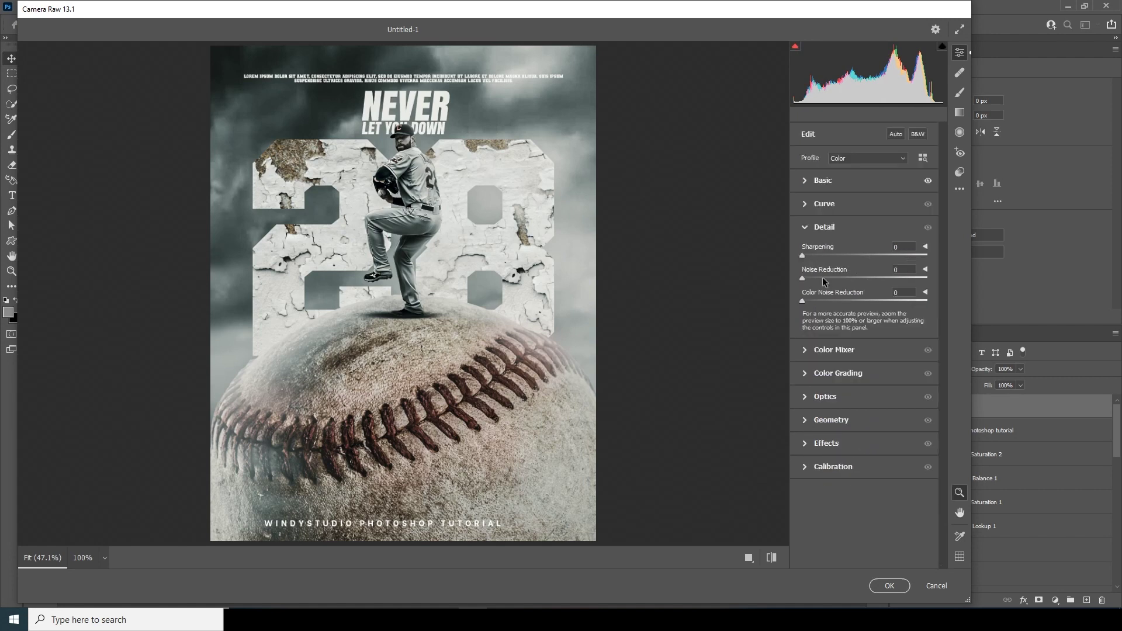
drag(830, 280, 851, 300)
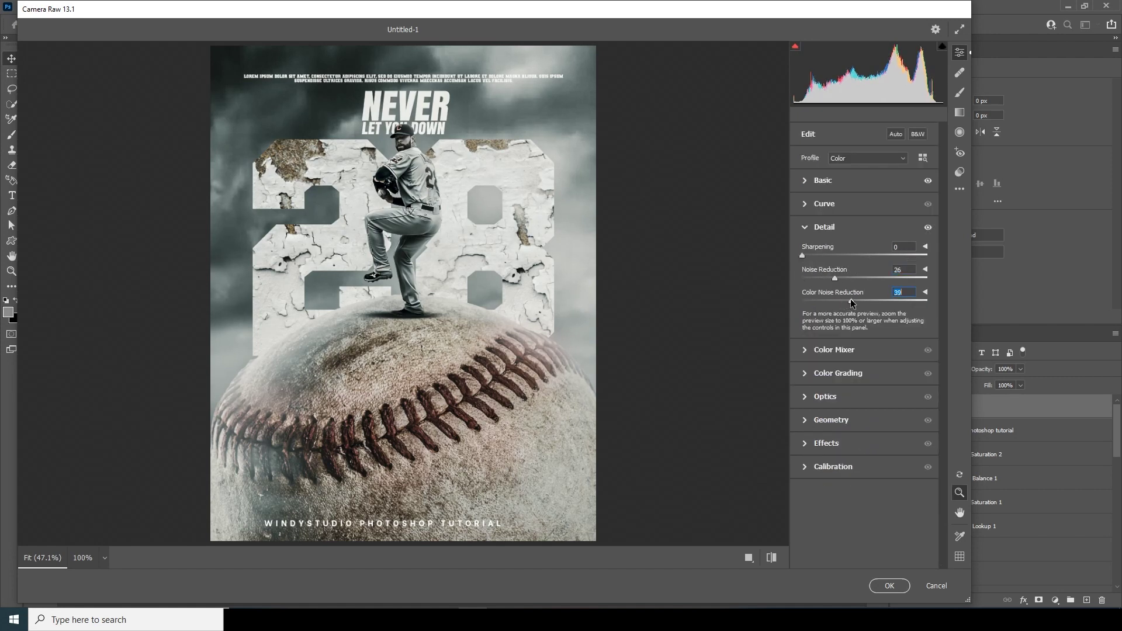
Step: Set Grain to 24 and Vignetting to -17, and apply the Camera Raw Filter
click(806, 445)
drag(864, 399, 834, 371)
click(807, 374)
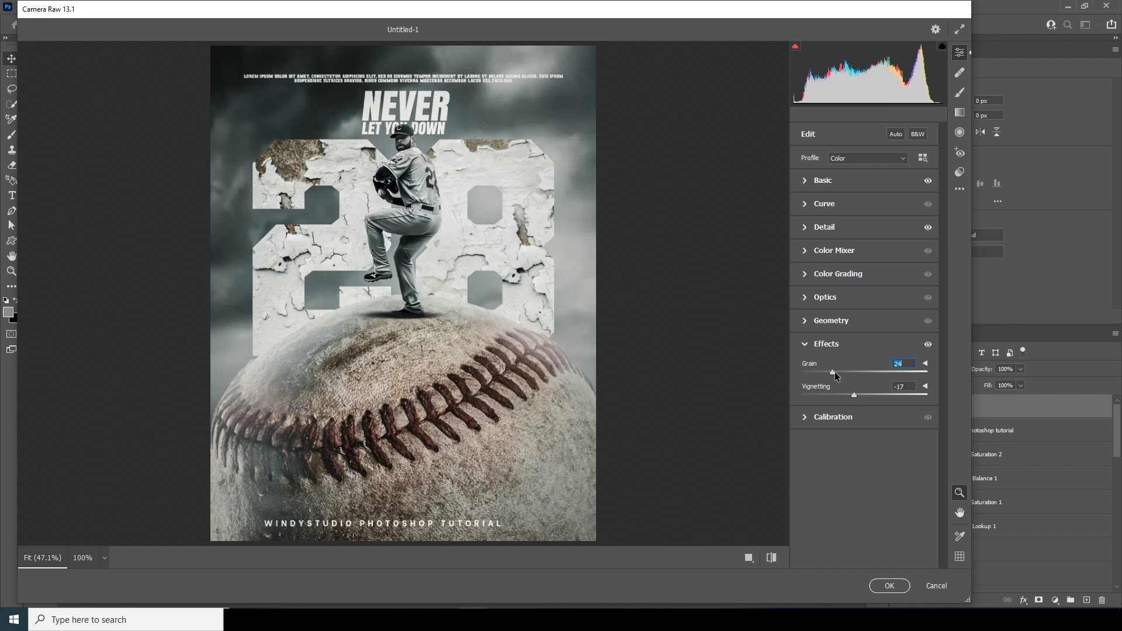
click(885, 586)
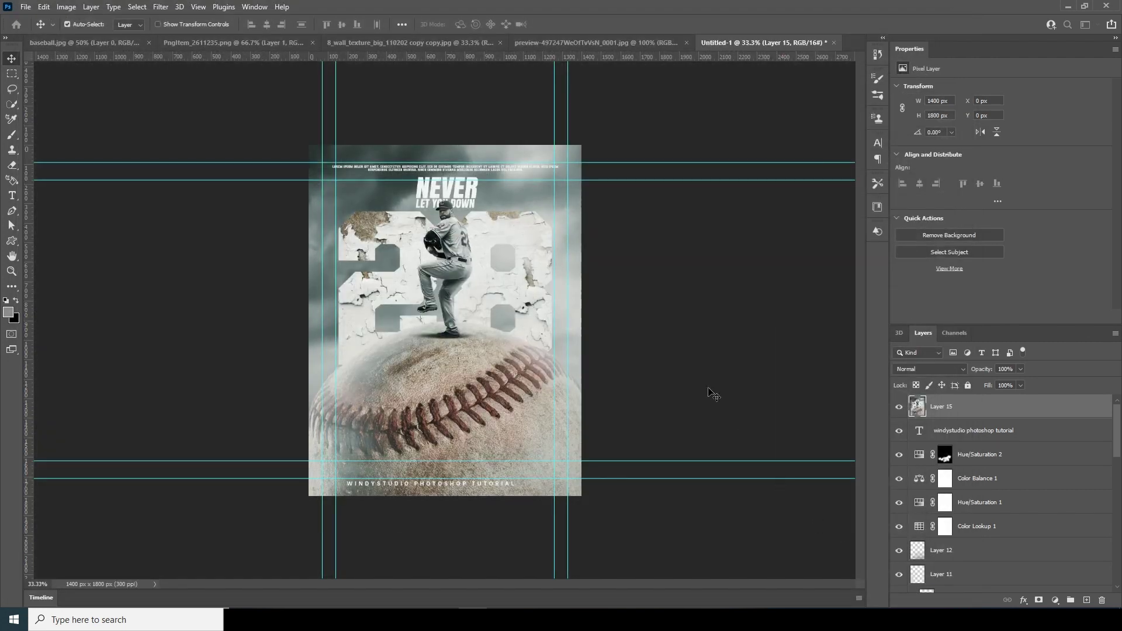